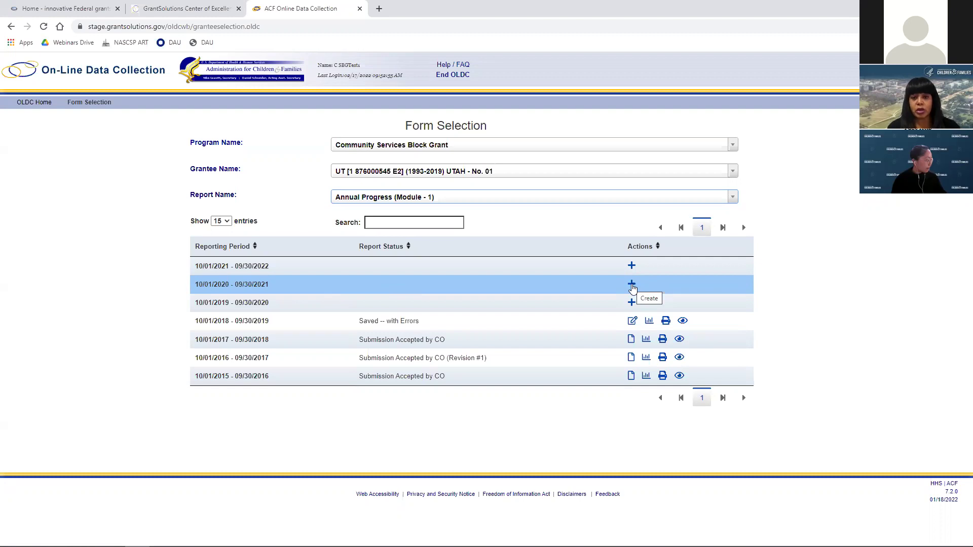
- Try to create the Annual Progress (Module - 1) report for the 10/01/2020 - 09/30/2021 period
{"action": "left_click", "coordinate": [631, 286]}
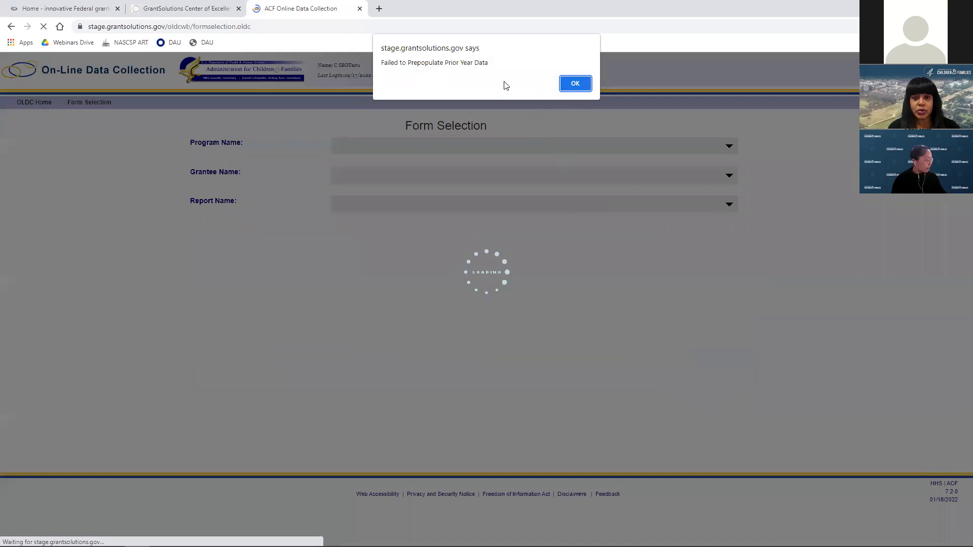
{"action": "left_click", "coordinate": [577, 84]}
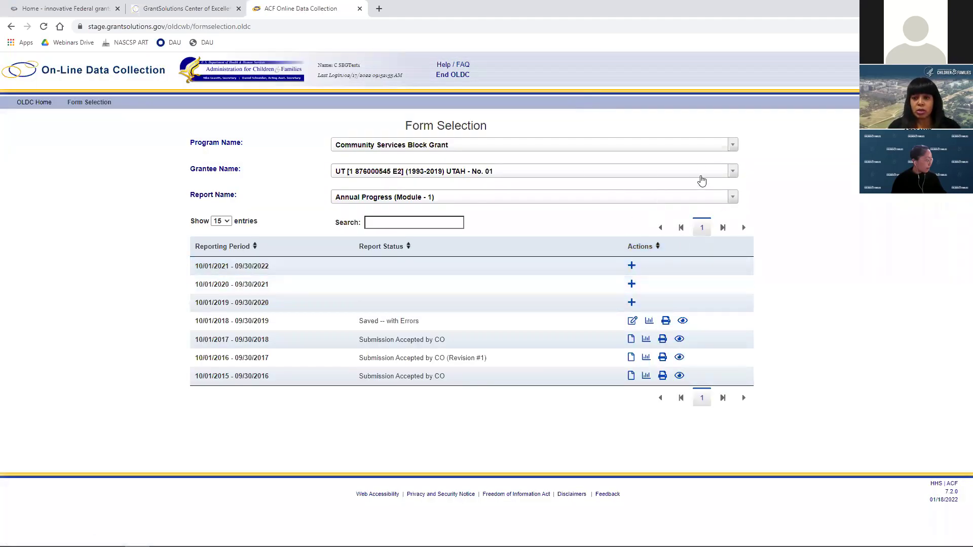
- Change the grantee to Alabama - No. 01
{"action": "left_click", "coordinate": [701, 174]}
{"action": "scroll", "coordinate": [560, 259], "scroll_direction": "up", "scroll_amount": 6}
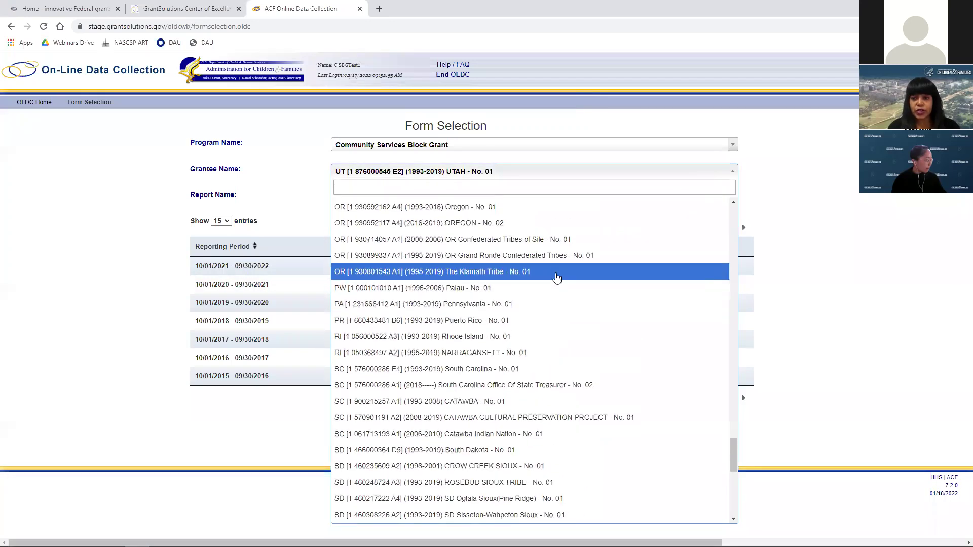
{"action": "scroll", "coordinate": [557, 277], "scroll_direction": "up", "scroll_amount": 5}
{"action": "left_click_drag", "start_coordinate": [733, 400], "coordinate": [711, 191]}
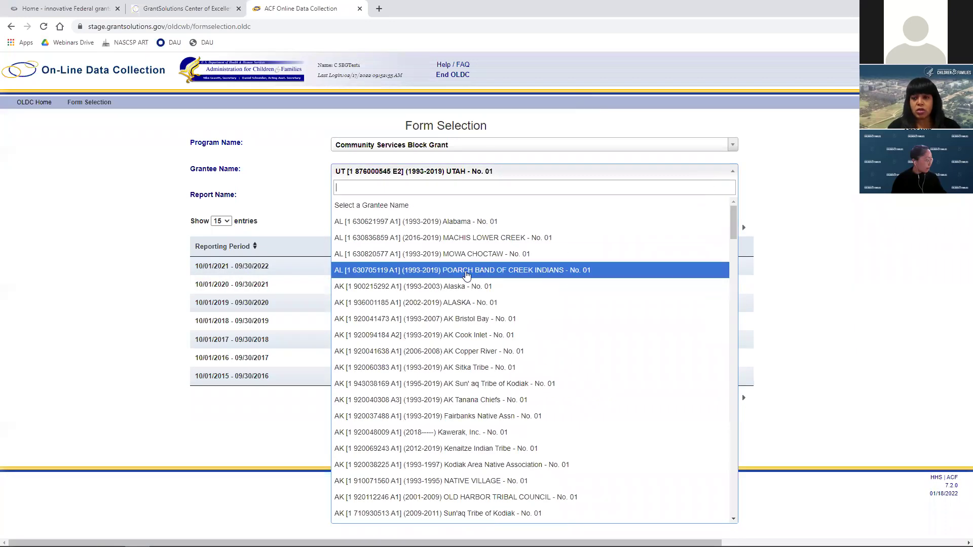
{"action": "left_click", "coordinate": [489, 227]}
{"action": "left_click", "coordinate": [521, 202]}
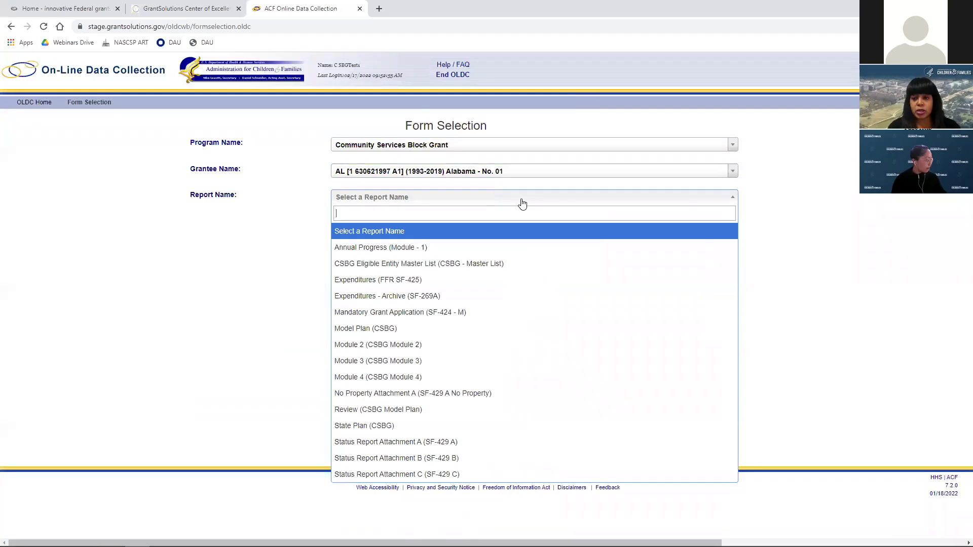
{"action": "left_click", "coordinate": [522, 178]}
{"action": "type", "text": "tah"}
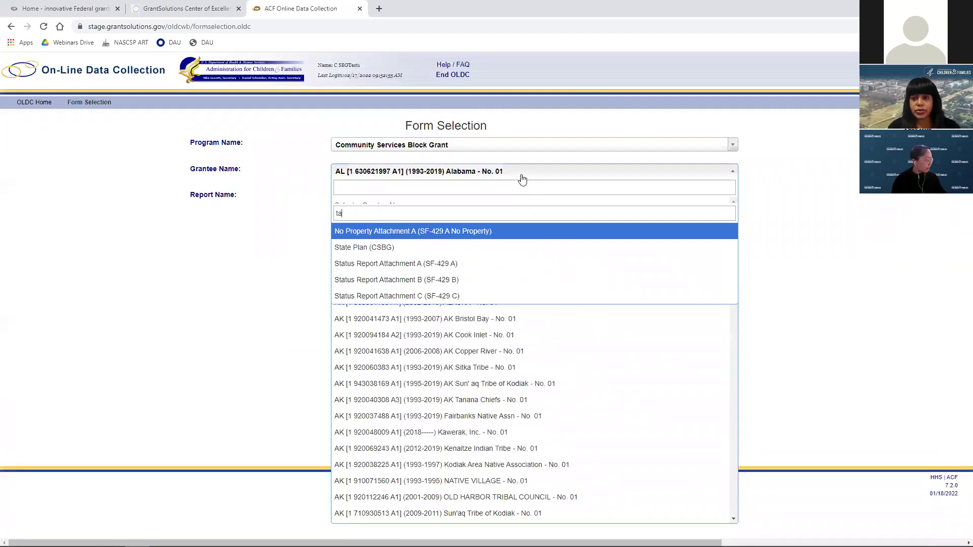
{"action": "key", "text": "BackSpace"}
{"action": "key", "text": "BackSpace"}
{"action": "key", "text": "BackSpace"}
{"action": "type", "text": "uth"}
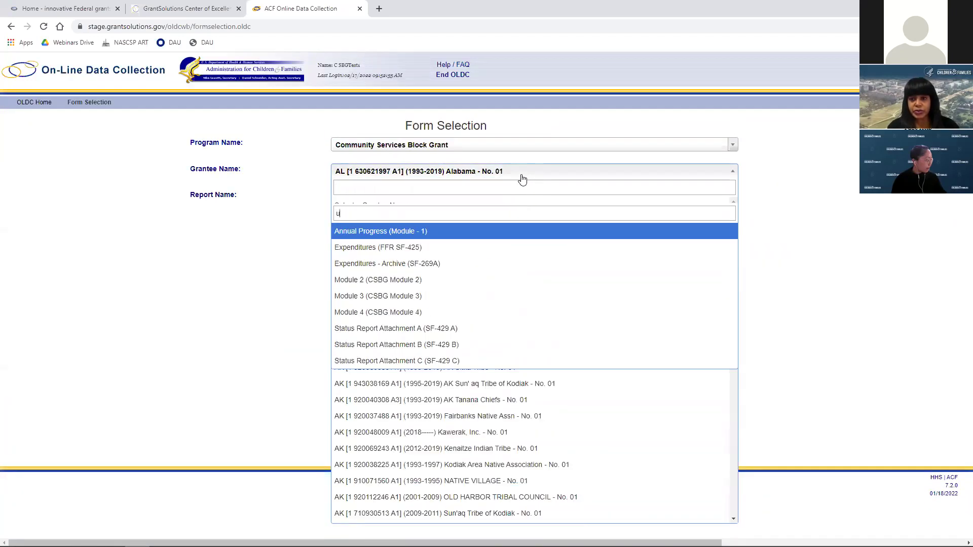
{"action": "key", "text": "BackSpace"}
{"action": "key", "text": "BackSpace"}
{"action": "type", "text": "tah"}
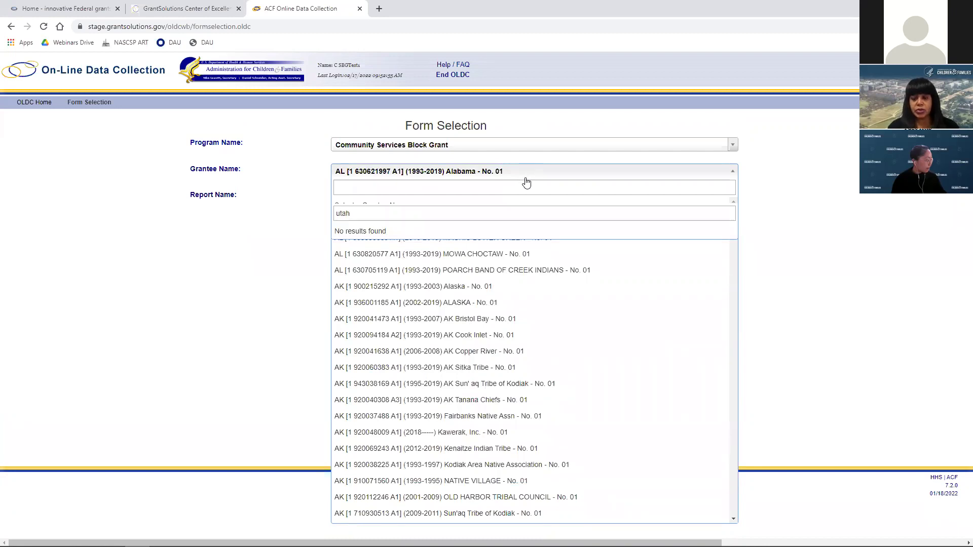
{"action": "left_click_drag", "start_coordinate": [501, 214], "coordinate": [165, 218]}
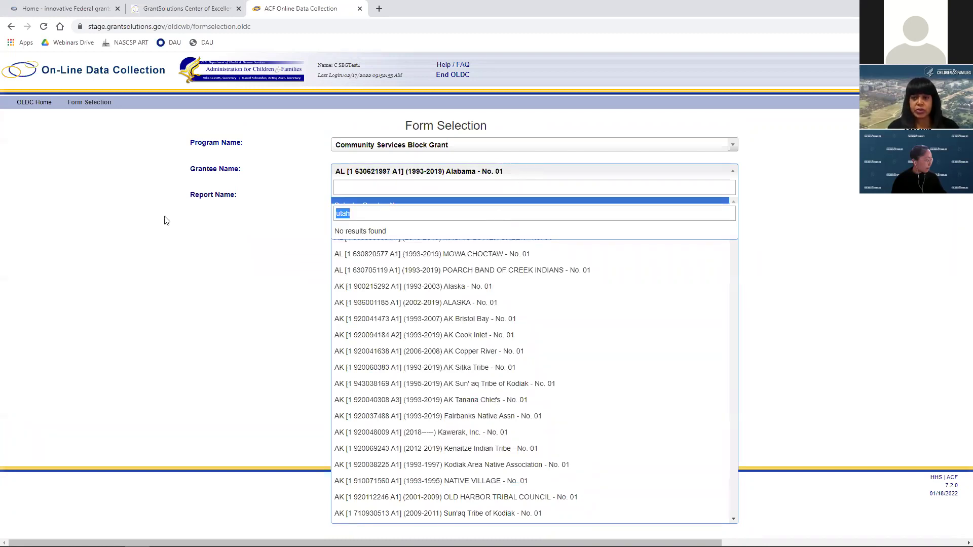
{"action": "key", "text": "BackSpace"}
{"action": "type", "text": "utah"}
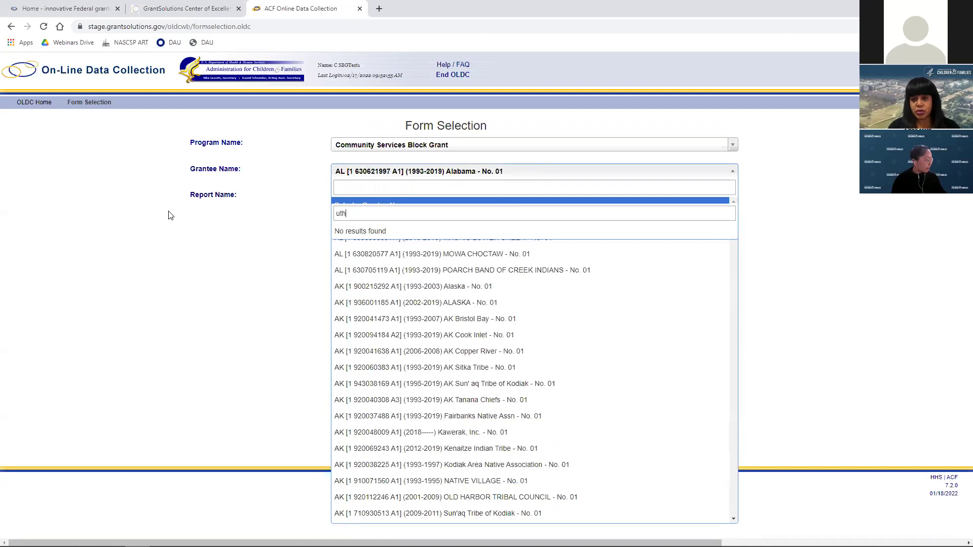
{"action": "left_click", "coordinate": [834, 310]}
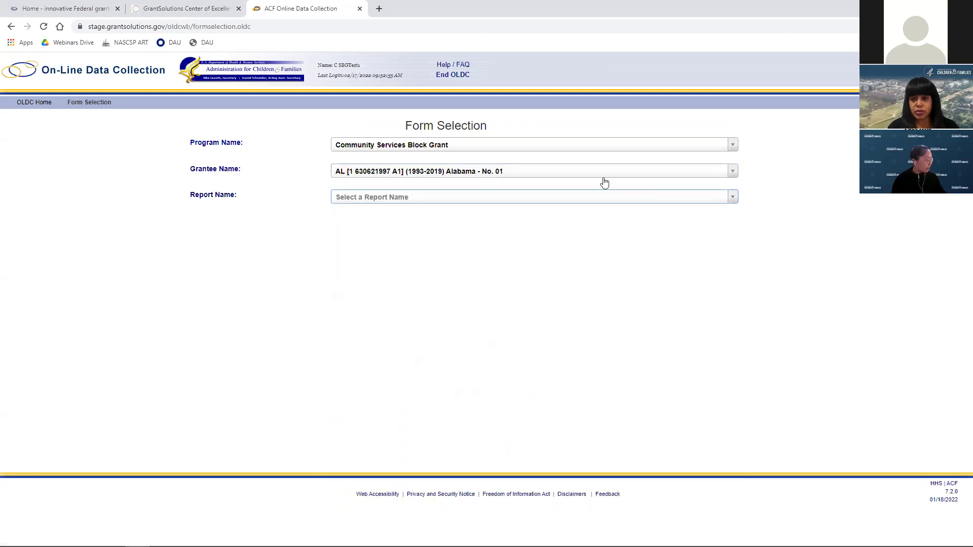
- Search the grantee names for "utah" and set the grantee to UTAH - No. 01
{"action": "left_click", "coordinate": [585, 172]}
{"action": "type", "text": "utah"}
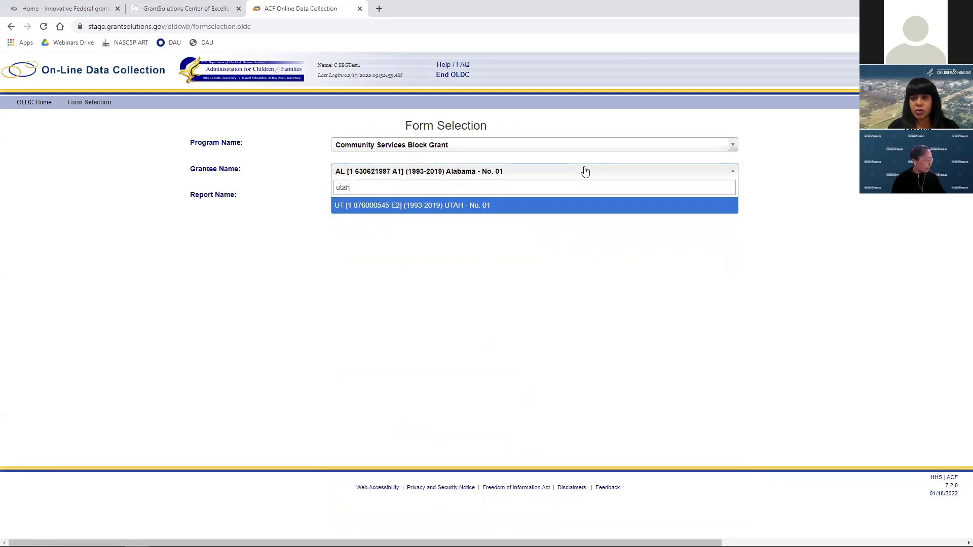
{"action": "left_click", "coordinate": [522, 219]}
{"action": "left_click", "coordinate": [503, 175]}
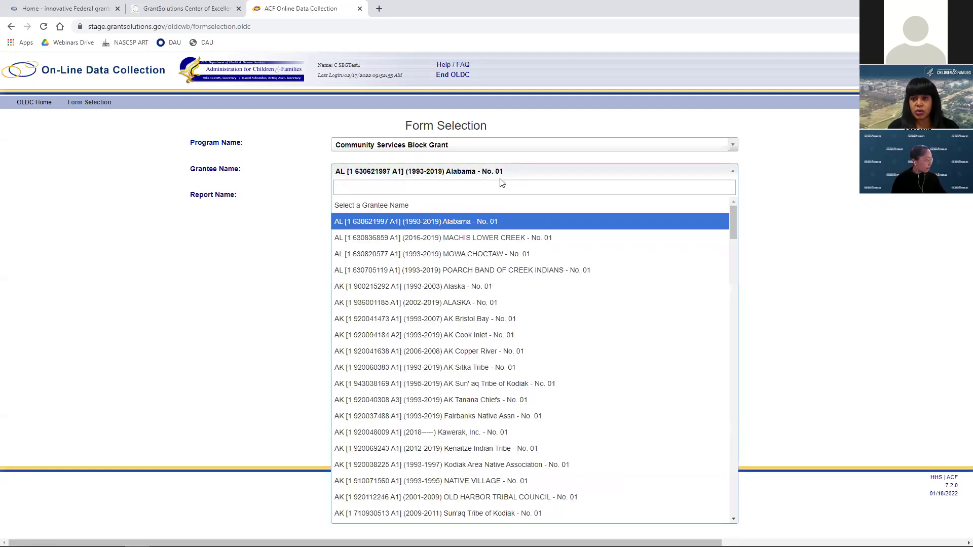
{"action": "type", "text": "utah"}
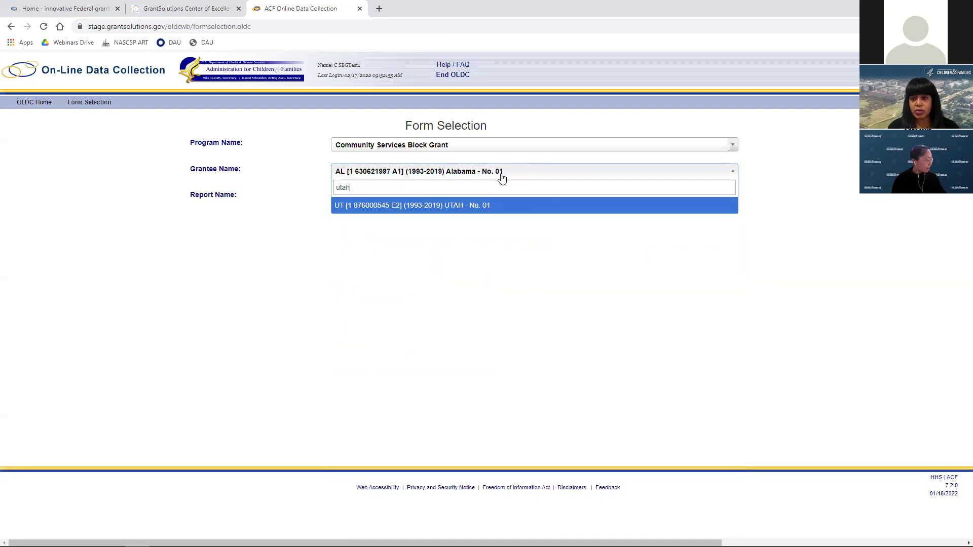
{"action": "left_click", "coordinate": [470, 207]}
- Choose the Annual Progress (Module - 1) report and create it for the 10/01/2019 - 09/30/2020 period
{"action": "left_click", "coordinate": [446, 199]}
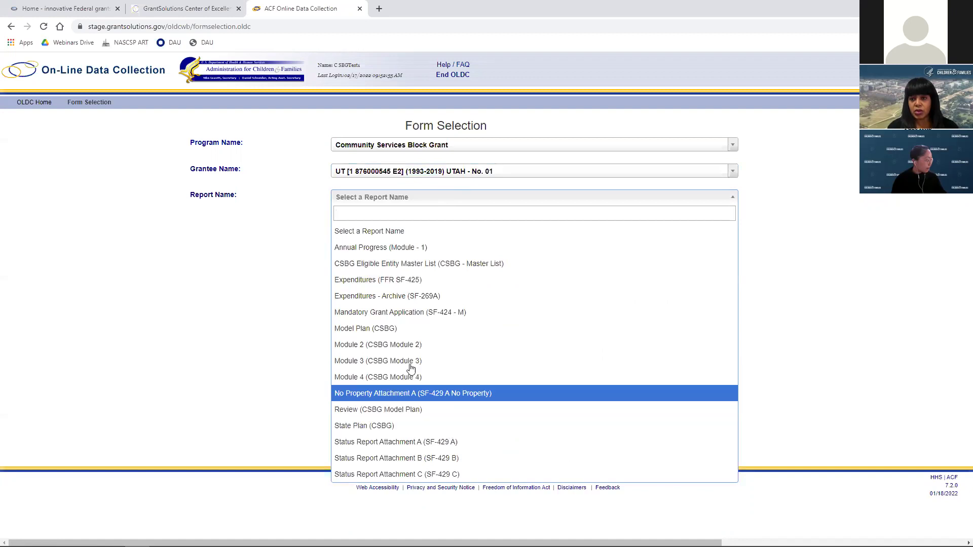
{"action": "left_click", "coordinate": [406, 245]}
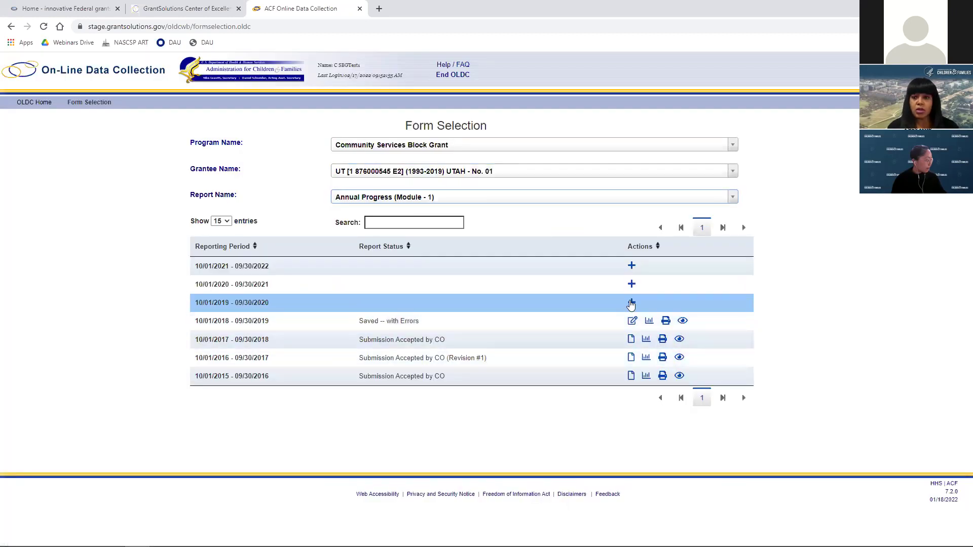
{"action": "left_click", "coordinate": [631, 304]}
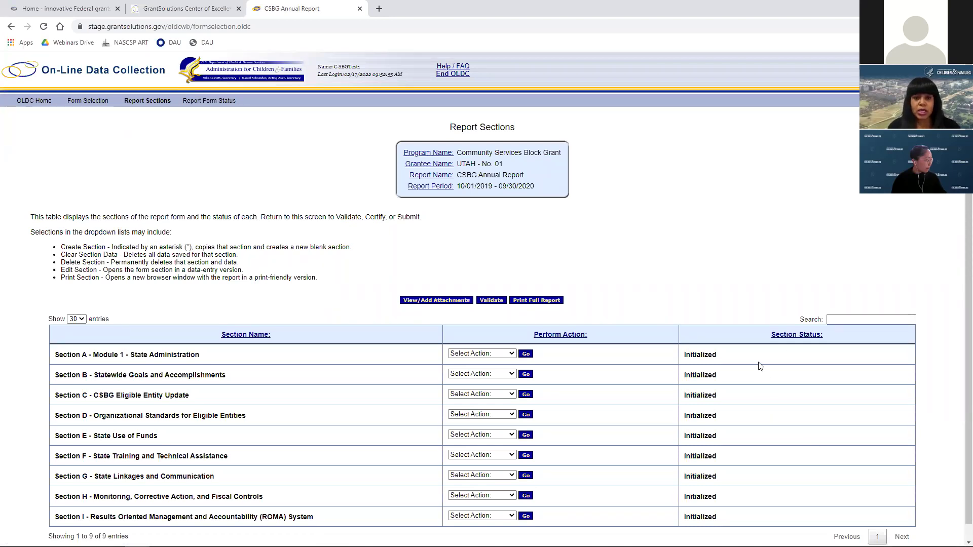
- Enlarge the page to 125% and examine the actions offered for Section A - Module 1 - State Administration
{"action": "scroll", "coordinate": [759, 366], "scroll_direction": "down", "scroll_amount": 1}
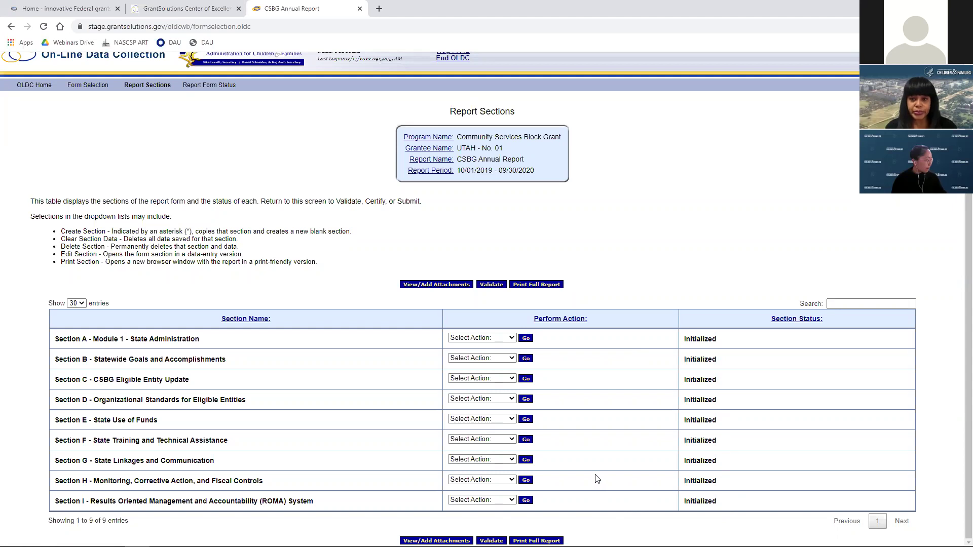
{"action": "left_click", "coordinate": [511, 338]}
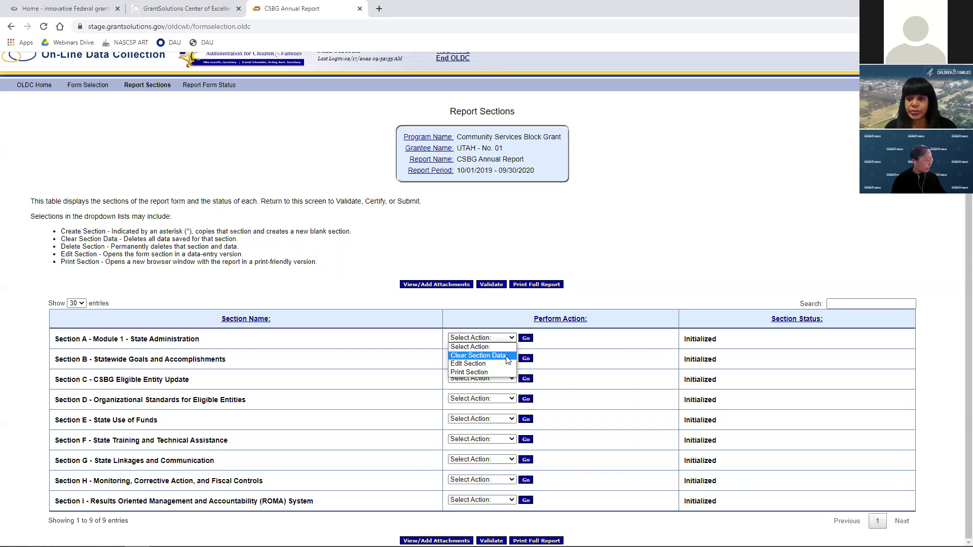
{"action": "key", "text": "ctrl+plus"}
{"action": "key", "text": "ctrl+plus"}
{"action": "scroll", "coordinate": [611, 354], "scroll_direction": "down", "scroll_amount": 1}
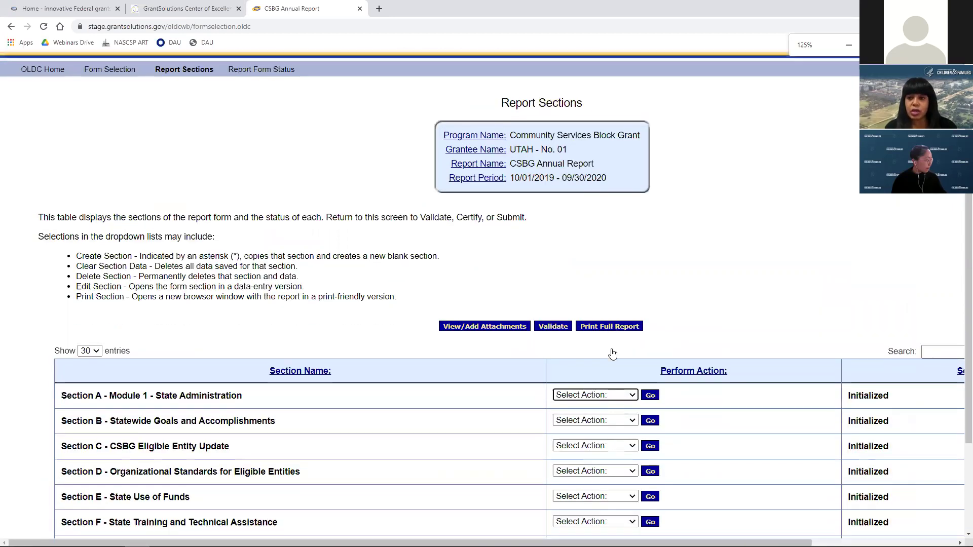
{"action": "scroll", "coordinate": [612, 353], "scroll_direction": "down", "scroll_amount": 2}
{"action": "left_click", "coordinate": [627, 274]}
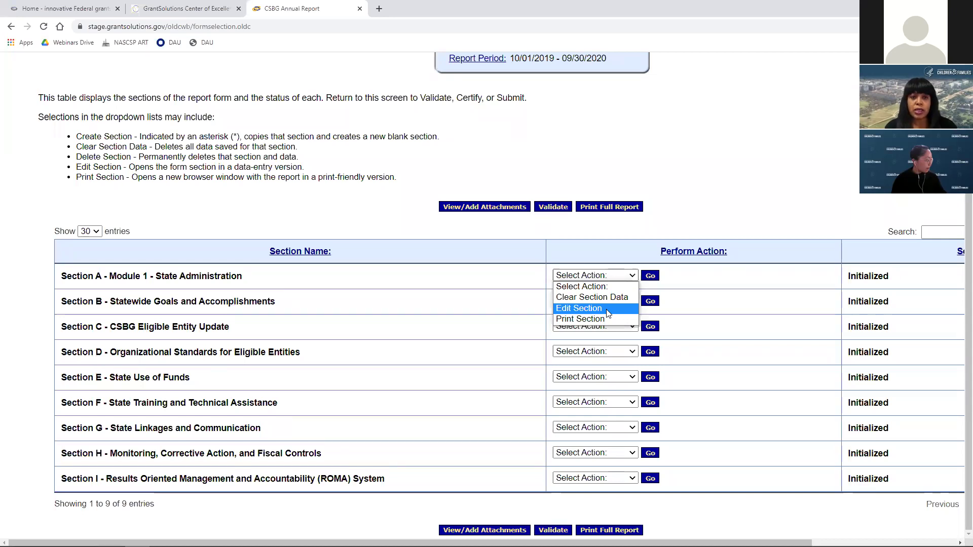
{"action": "left_click", "coordinate": [399, 297]}
- Open Section B - Statewide Goals and Accomplishments for editing
{"action": "left_click", "coordinate": [565, 303]}
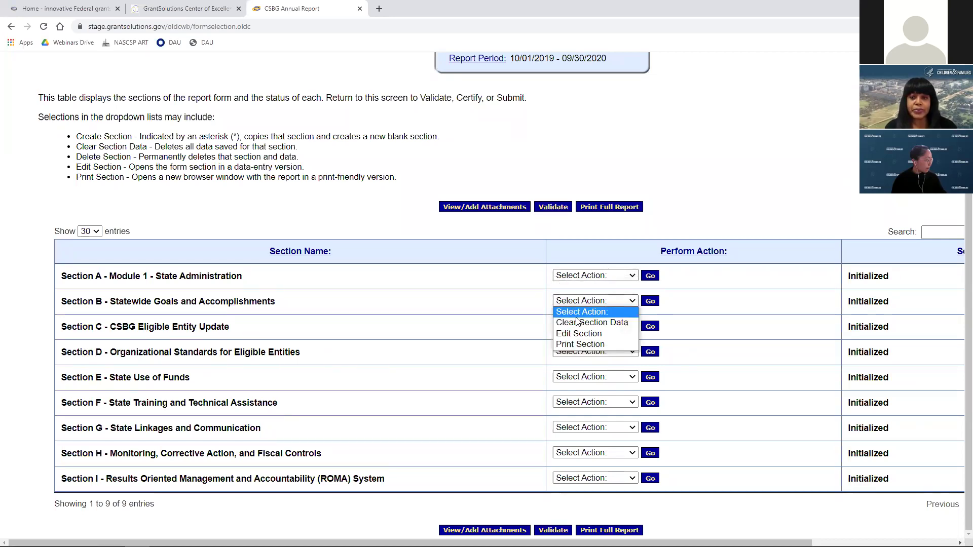
{"action": "left_click", "coordinate": [579, 334]}
{"action": "left_click", "coordinate": [650, 301]}
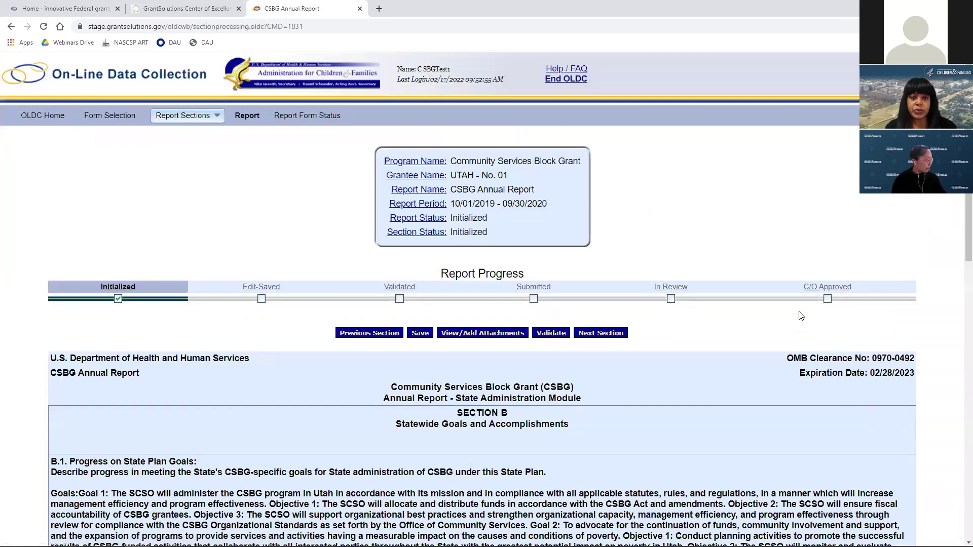
- Enter "This is a editable narrative field." as the B.3 answer on eligible entity feedback and involvement
{"action": "scroll", "coordinate": [801, 316], "scroll_direction": "down", "scroll_amount": 1}
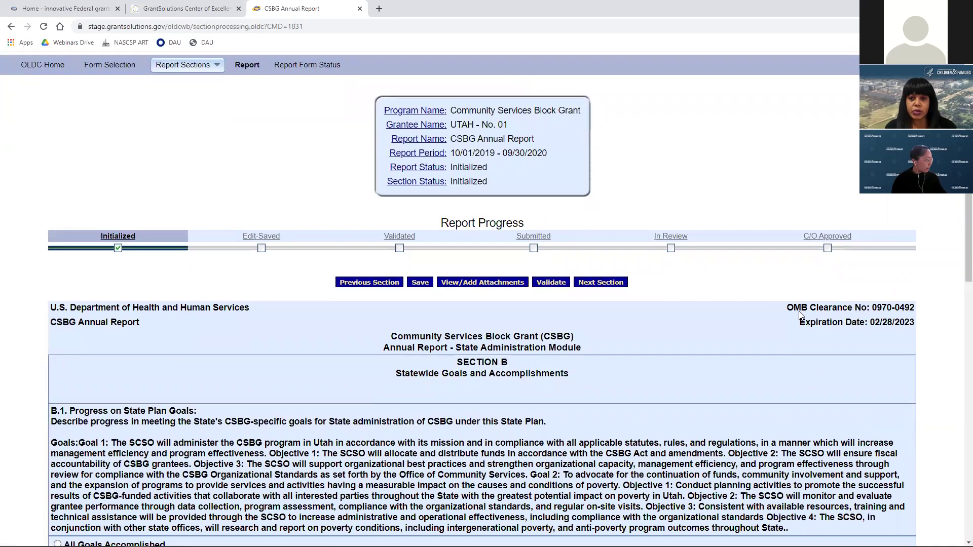
{"action": "scroll", "coordinate": [799, 315], "scroll_direction": "down", "scroll_amount": 1}
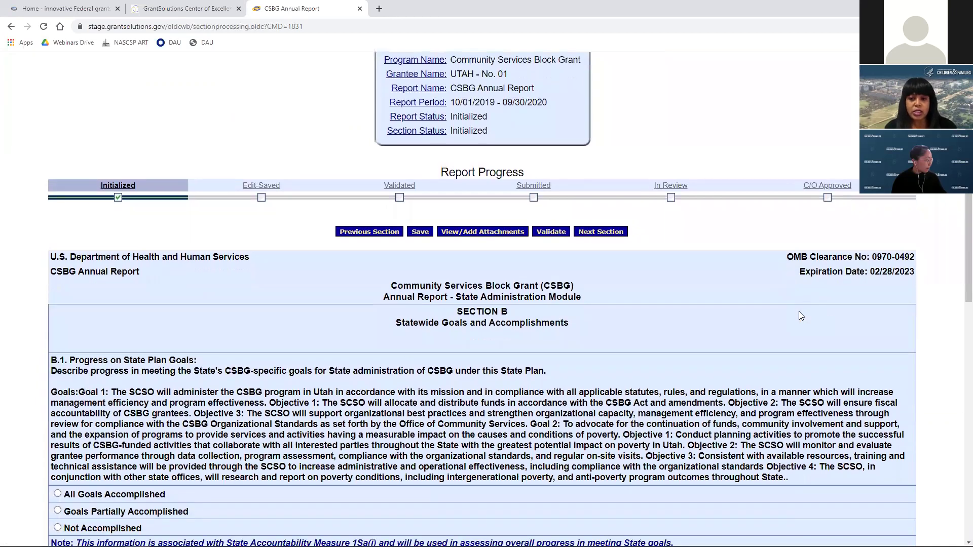
{"action": "scroll", "coordinate": [798, 311], "scroll_direction": "down", "scroll_amount": 2}
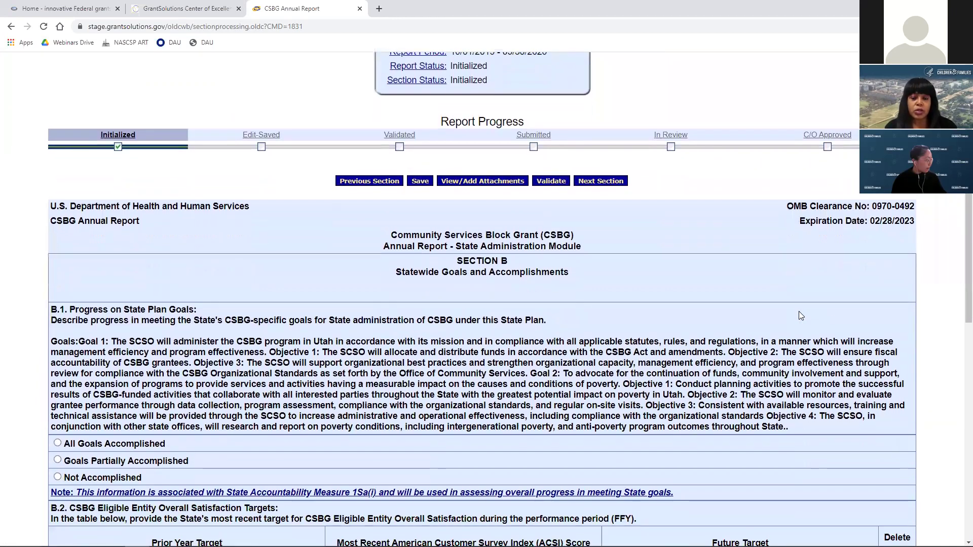
{"action": "scroll", "coordinate": [799, 311], "scroll_direction": "down", "scroll_amount": 7}
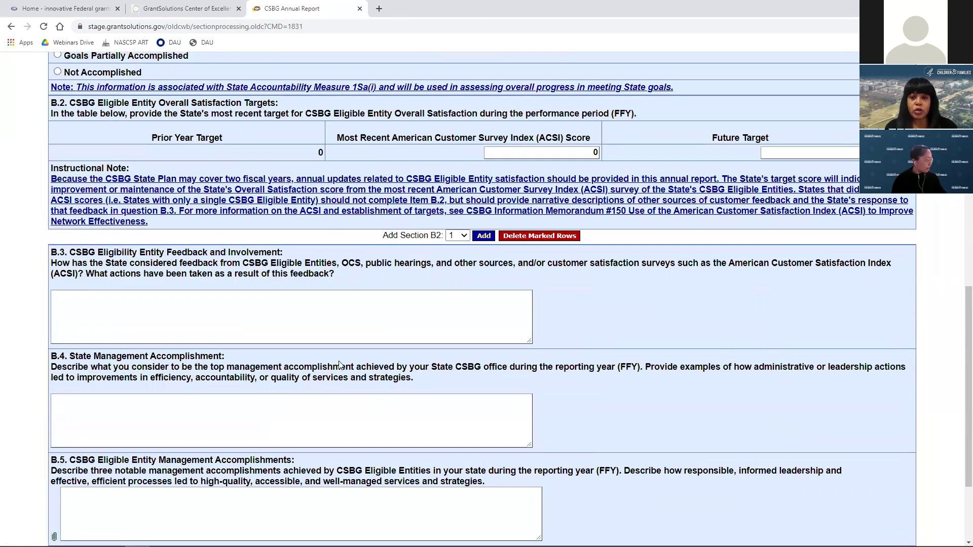
{"action": "scroll", "coordinate": [330, 315], "scroll_direction": "down", "scroll_amount": 1}
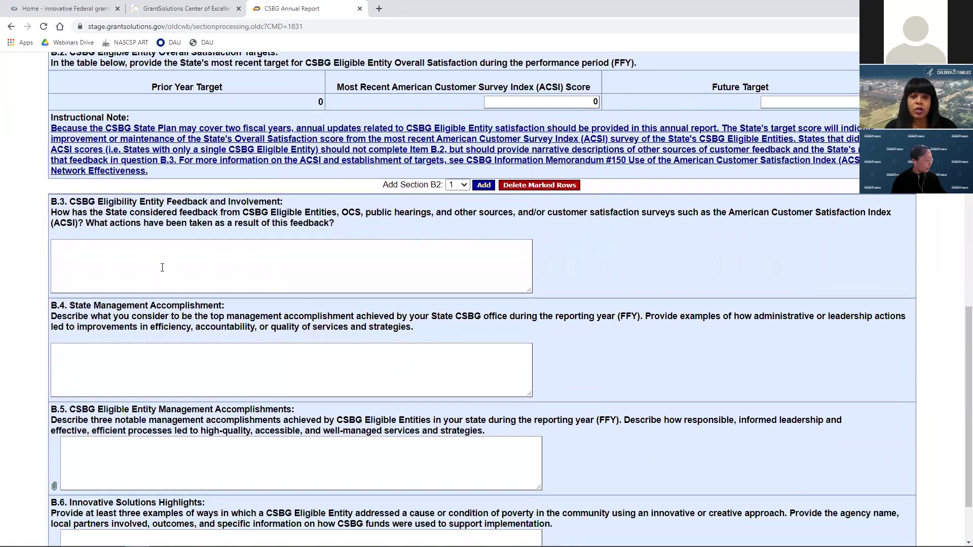
{"action": "left_click", "coordinate": [153, 256]}
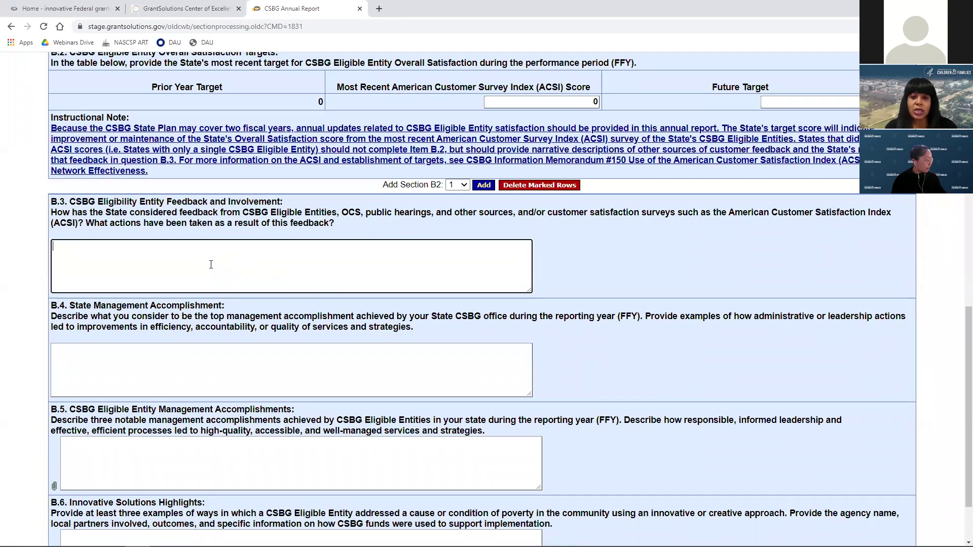
{"action": "type", "text": "This is a editab"}
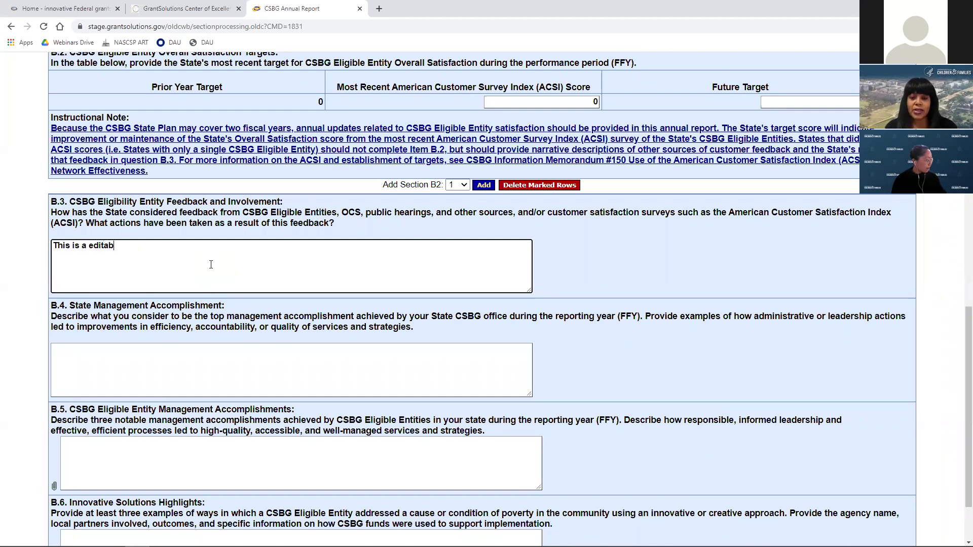
{"action": "type", "text": "le narrative field."}
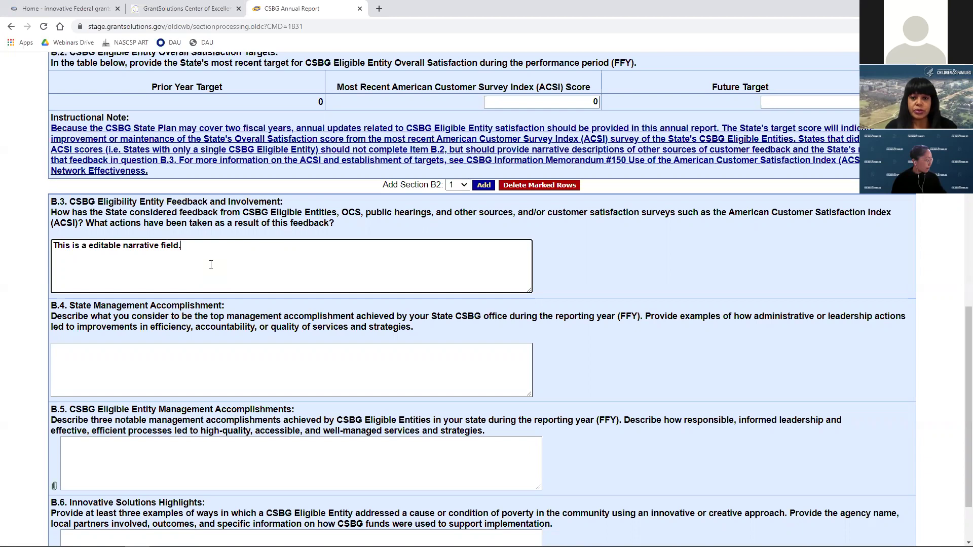
- Mark the B.1 progress on State Plan goals as Goals Partially Accomplished
{"action": "scroll", "coordinate": [568, 330], "scroll_direction": "up", "scroll_amount": 5}
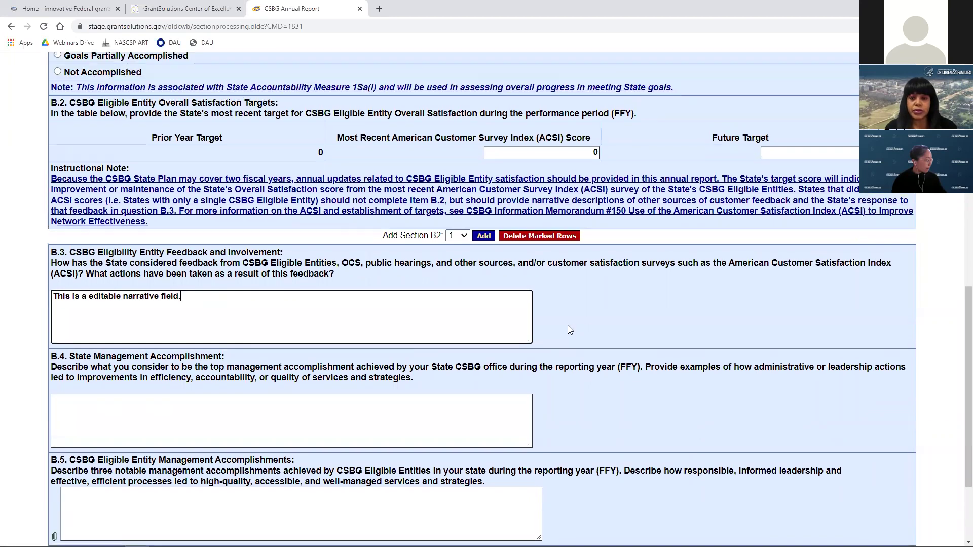
{"action": "scroll", "coordinate": [171, 150], "scroll_direction": "down", "scroll_amount": 1}
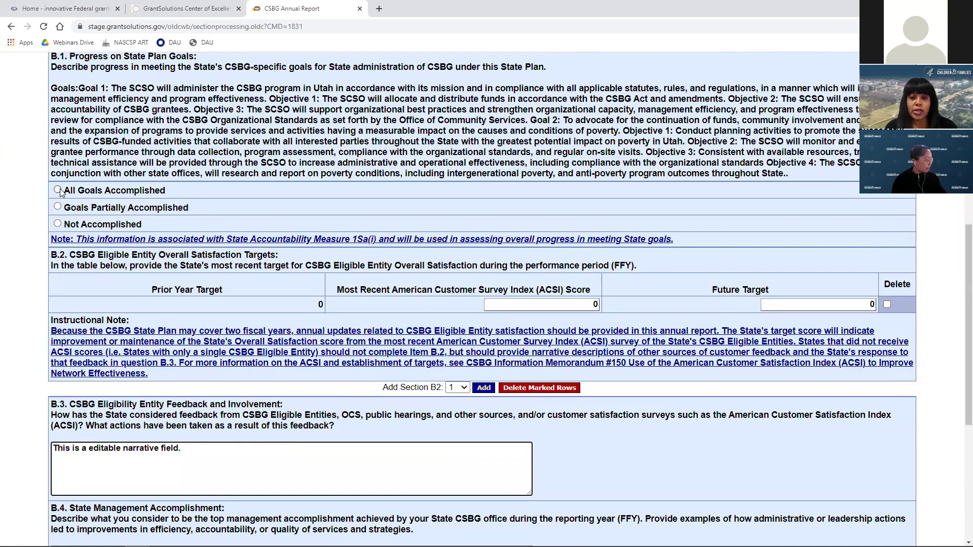
{"action": "scroll", "coordinate": [61, 212], "scroll_direction": "down", "scroll_amount": 2}
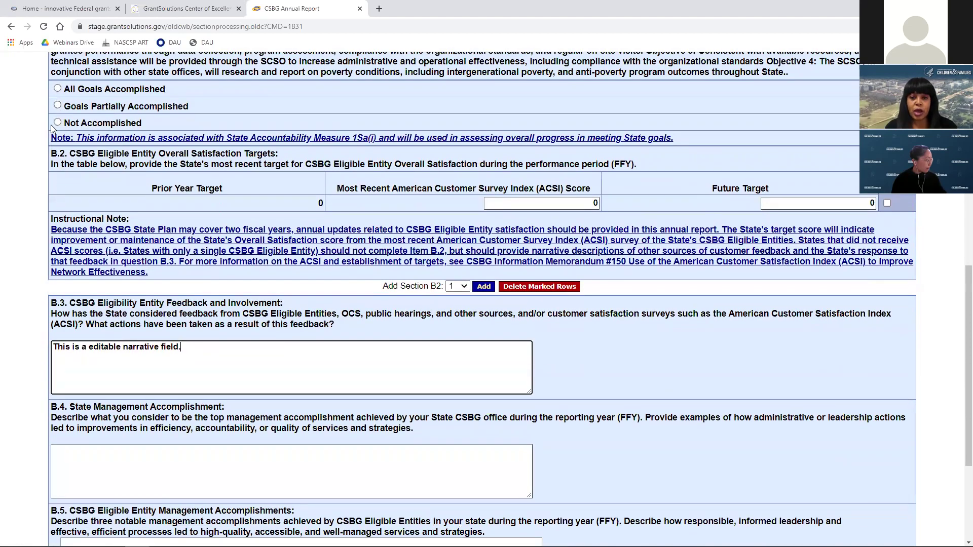
{"action": "left_click", "coordinate": [58, 105]}
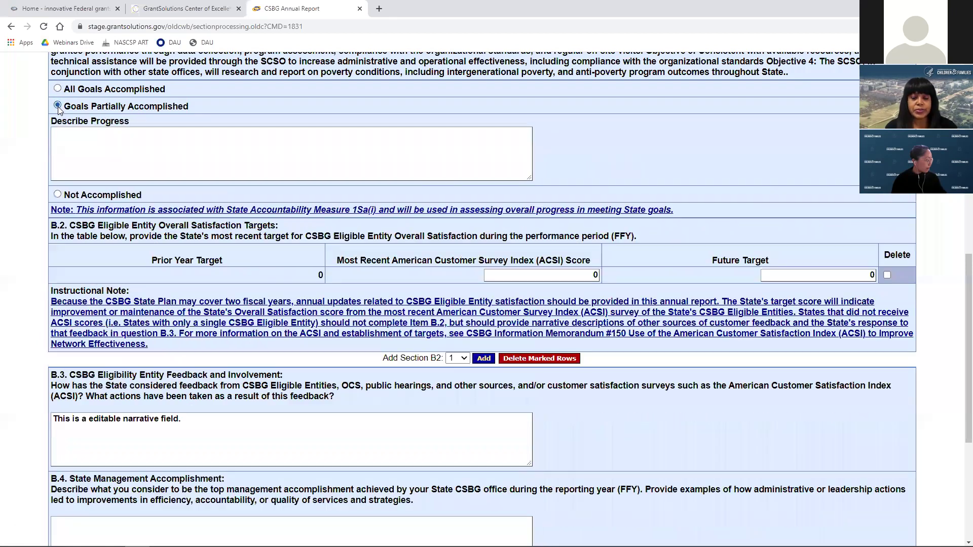
- Try the Not Accomplished and All Goals Accomplished options for the B.1 progress on State Plan goals
{"action": "left_click", "coordinate": [57, 194]}
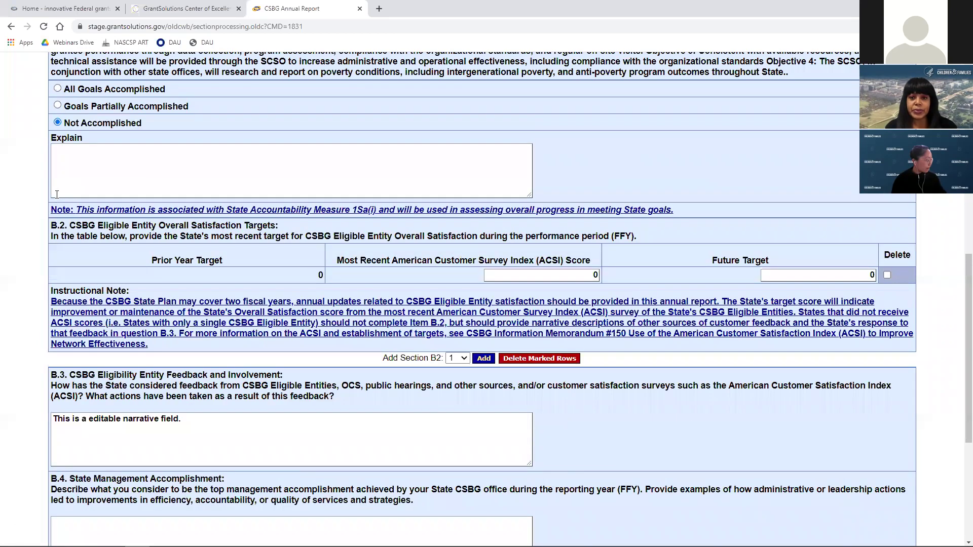
{"action": "left_click", "coordinate": [58, 89]}
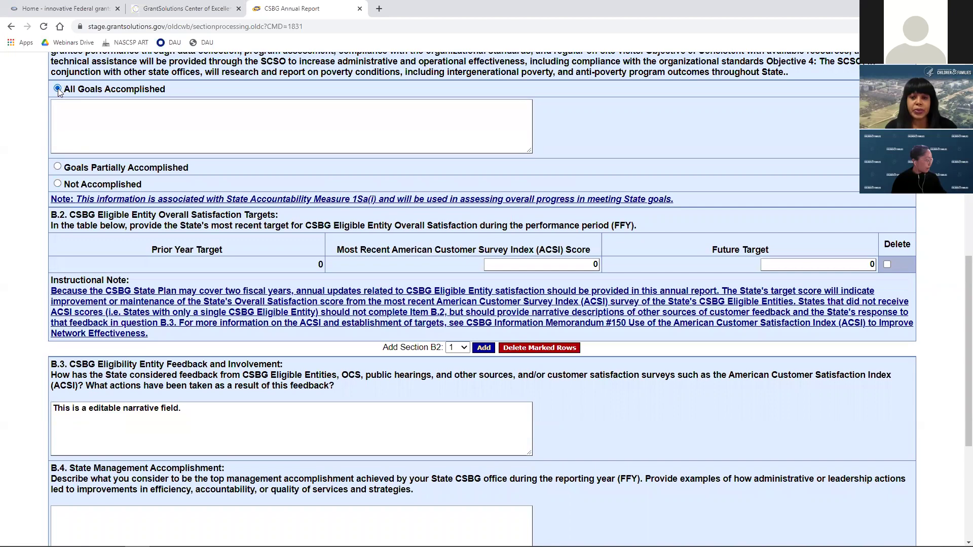
{"action": "scroll", "coordinate": [204, 189], "scroll_direction": "up", "scroll_amount": 2}
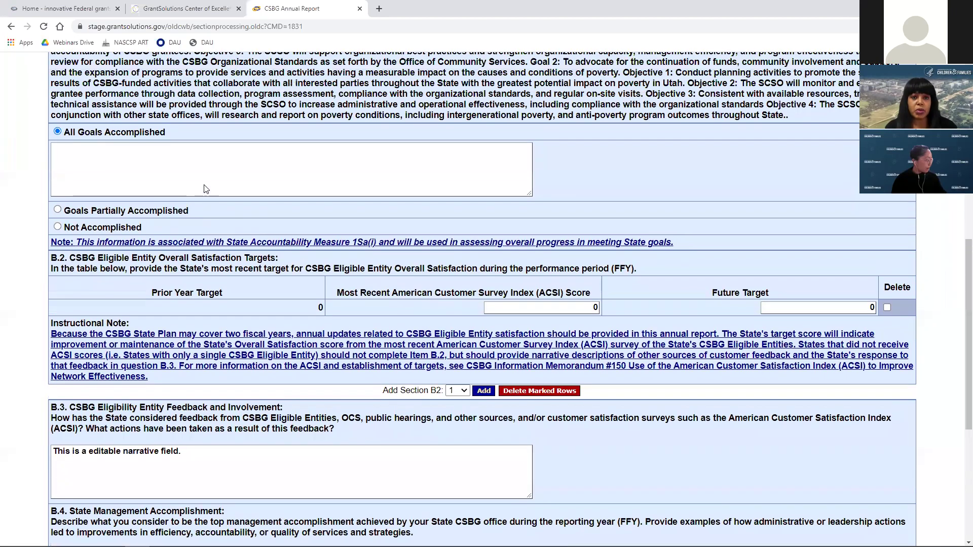
- Open Section D - Organizational Standards for Eligible Entities from the report sections
{"action": "scroll", "coordinate": [204, 189], "scroll_direction": "up", "scroll_amount": 8}
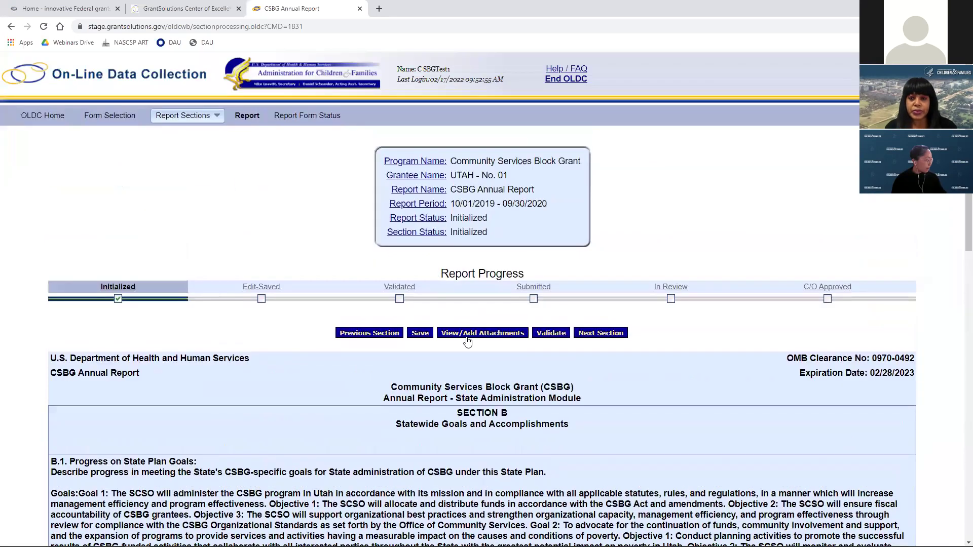
{"action": "left_click", "coordinate": [203, 119]}
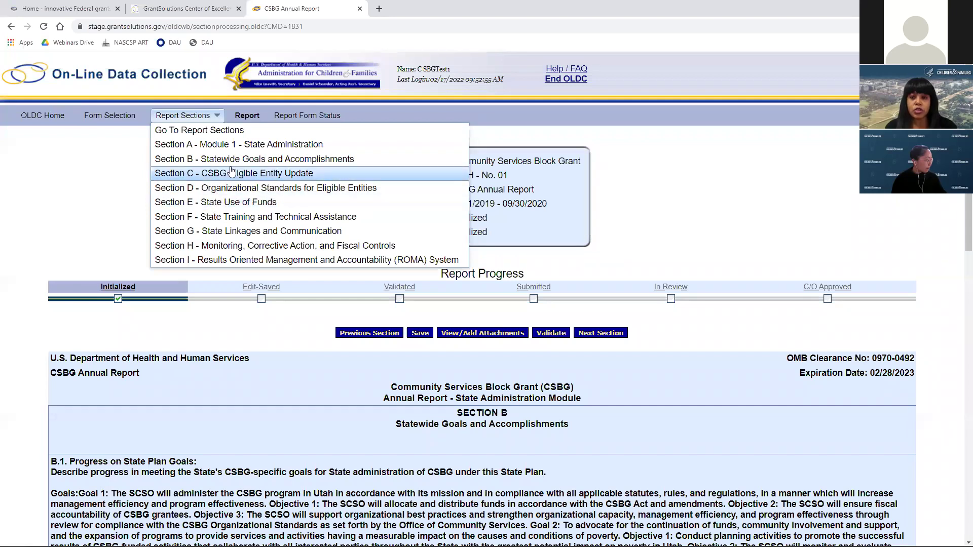
{"action": "left_click", "coordinate": [245, 160]}
{"action": "scroll", "coordinate": [233, 127], "scroll_direction": "down", "scroll_amount": 1}
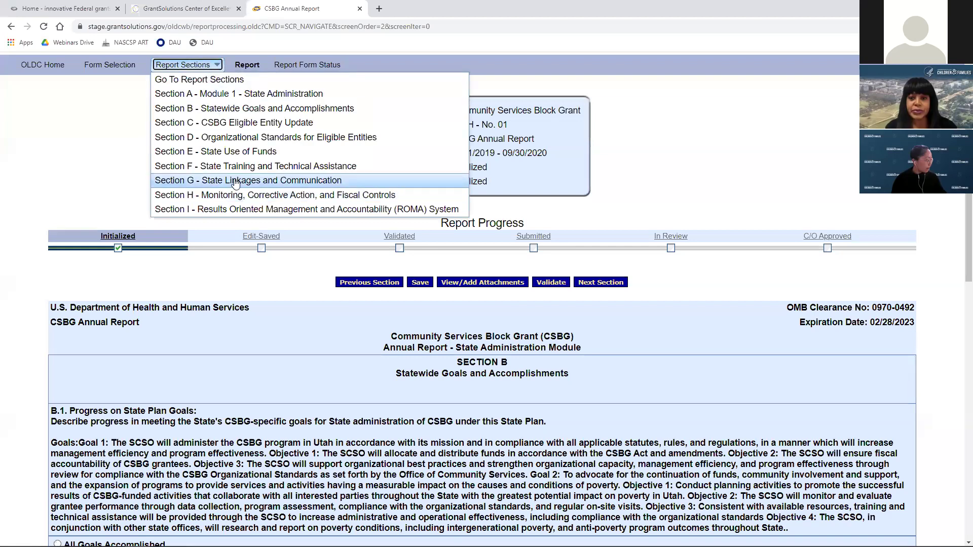
{"action": "left_click", "coordinate": [255, 138]}
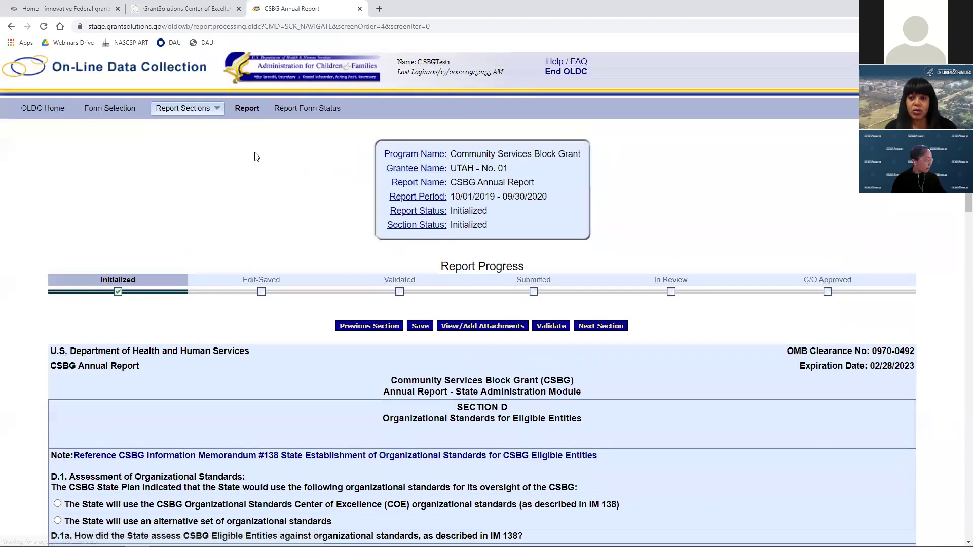
- Select the Peer to Peer review, both Self-assessment, State-authorized third party validation and Other methods in D.1a
{"action": "scroll", "coordinate": [254, 157], "scroll_direction": "down", "scroll_amount": 7}
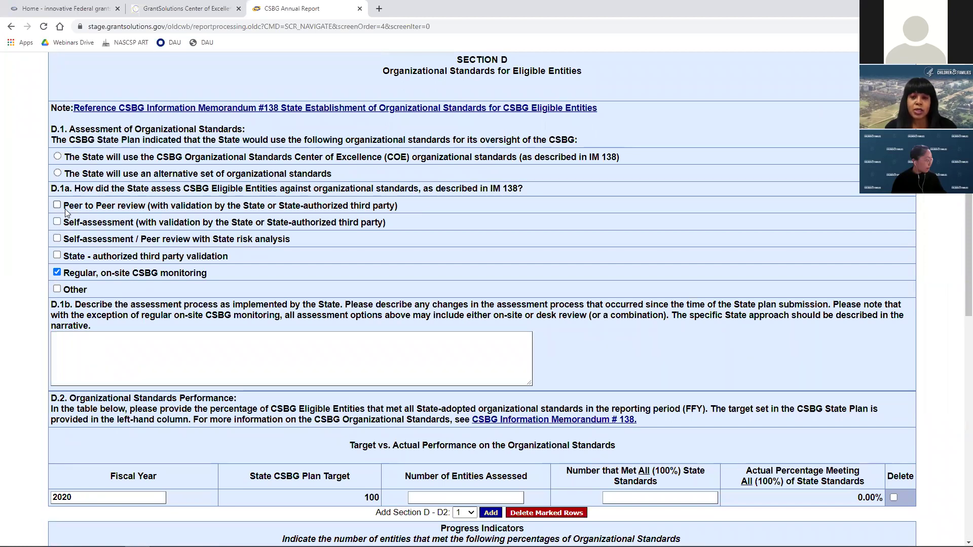
{"action": "left_click", "coordinate": [57, 205]}
{"action": "left_click", "coordinate": [57, 222]}
{"action": "left_click", "coordinate": [57, 238]}
{"action": "left_click", "coordinate": [57, 255]}
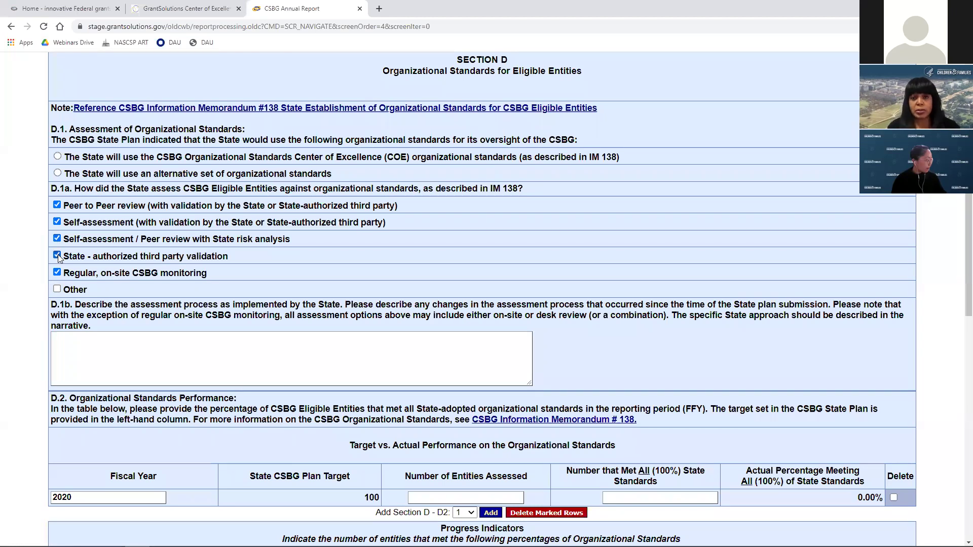
{"action": "left_click", "coordinate": [57, 290]}
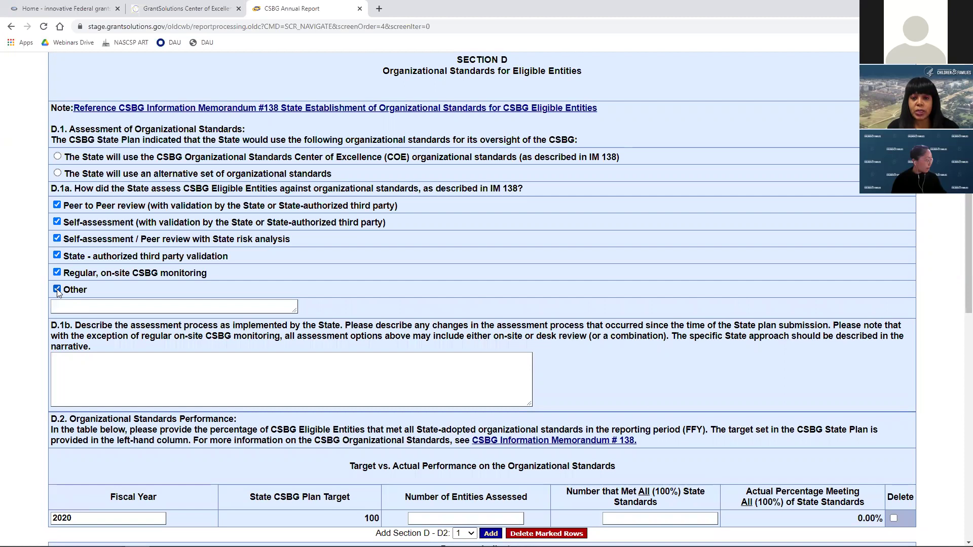
{"action": "left_click", "coordinate": [119, 307]}
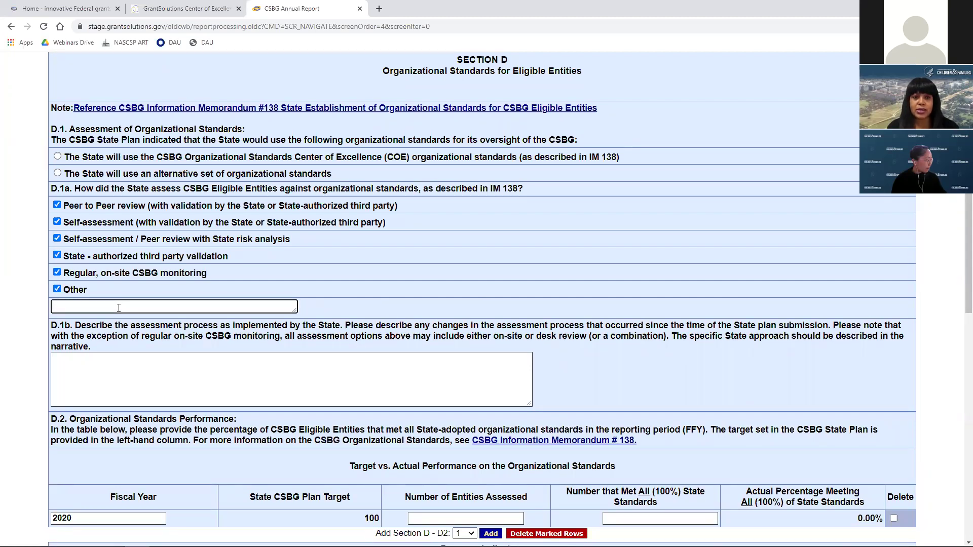
- Clear every D.1a assessment method except Regular, on-site CSBG monitoring
{"action": "left_click", "coordinate": [57, 289]}
{"action": "left_click", "coordinate": [57, 239]}
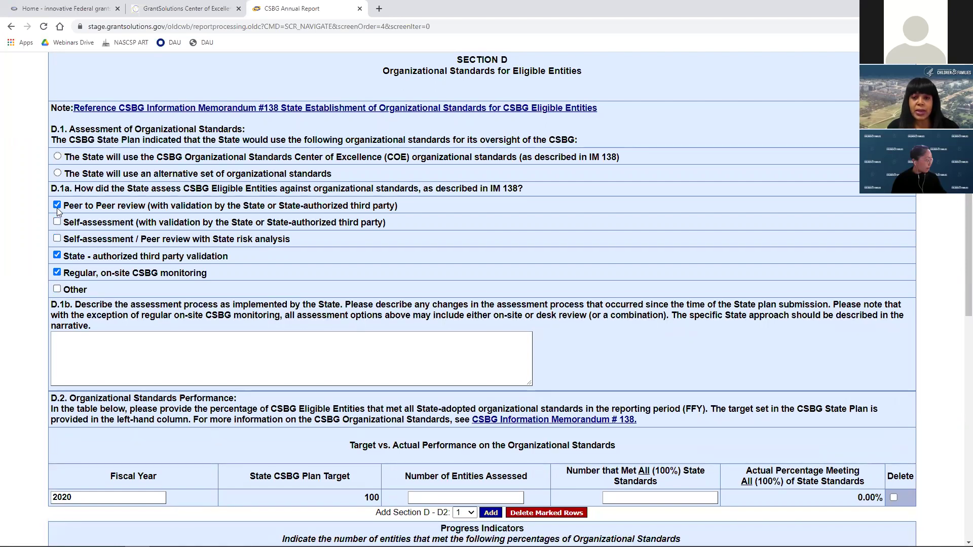
{"action": "left_click", "coordinate": [57, 205]}
{"action": "left_click", "coordinate": [56, 255]}
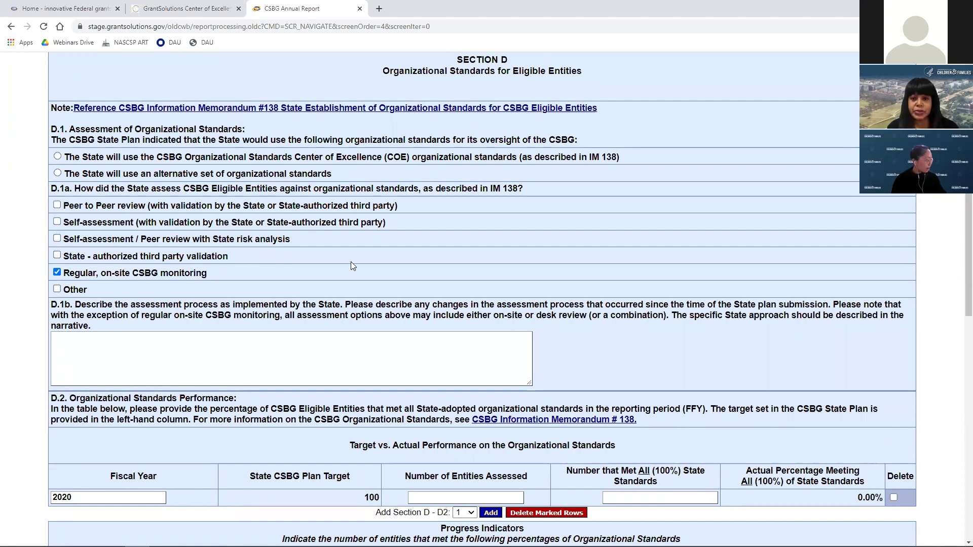
- Examine the fiscal year and State CSBG Plan Target in the D.2 Organizational Standards Performance table
{"action": "scroll", "coordinate": [351, 262], "scroll_direction": "up", "scroll_amount": 1}
{"action": "scroll", "coordinate": [350, 261], "scroll_direction": "down", "scroll_amount": 2}
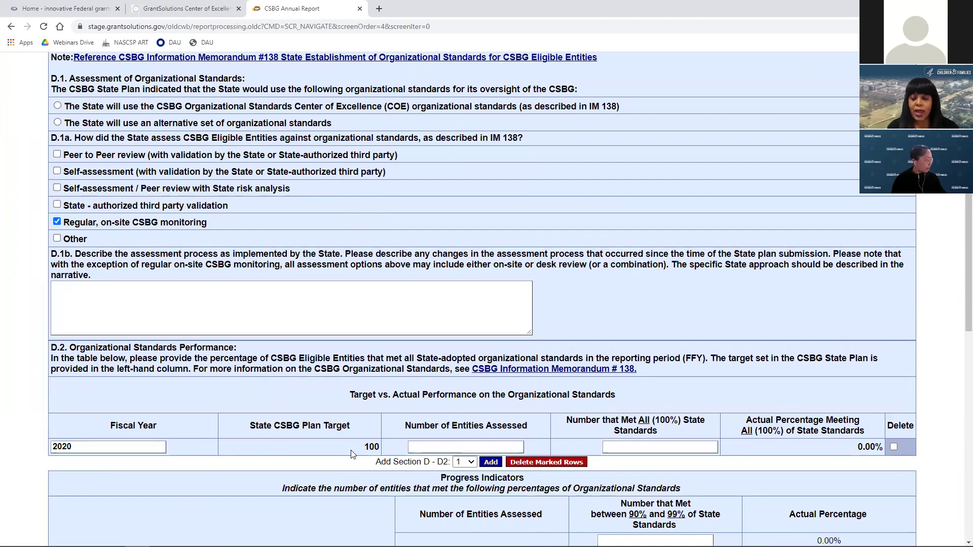
{"action": "scroll", "coordinate": [351, 451], "scroll_direction": "down", "scroll_amount": 2}
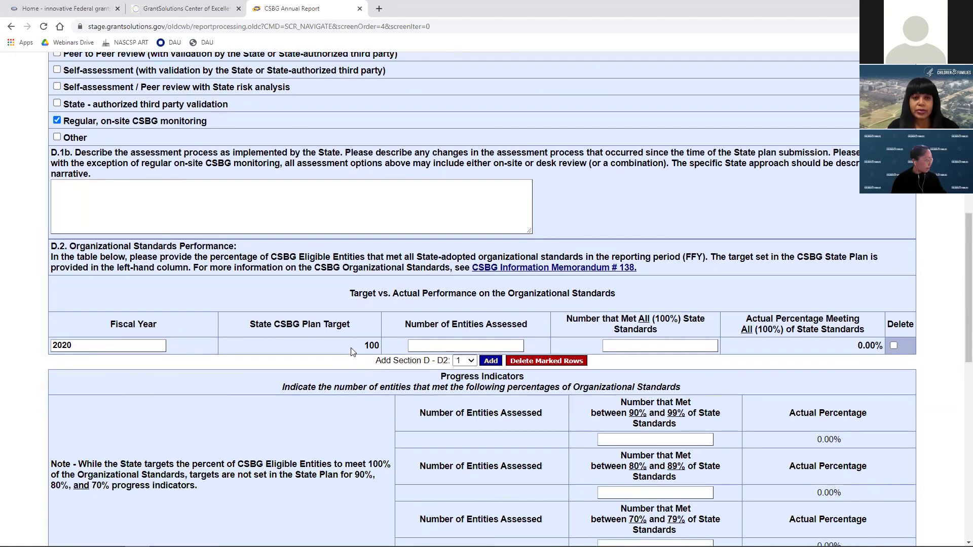
{"action": "left_click_drag", "start_coordinate": [385, 346], "coordinate": [246, 354]}
{"action": "left_click_drag", "start_coordinate": [133, 346], "coordinate": [24, 347]}
{"action": "left_click", "coordinate": [88, 365]}
{"action": "left_click_drag", "start_coordinate": [360, 346], "coordinate": [386, 350]}
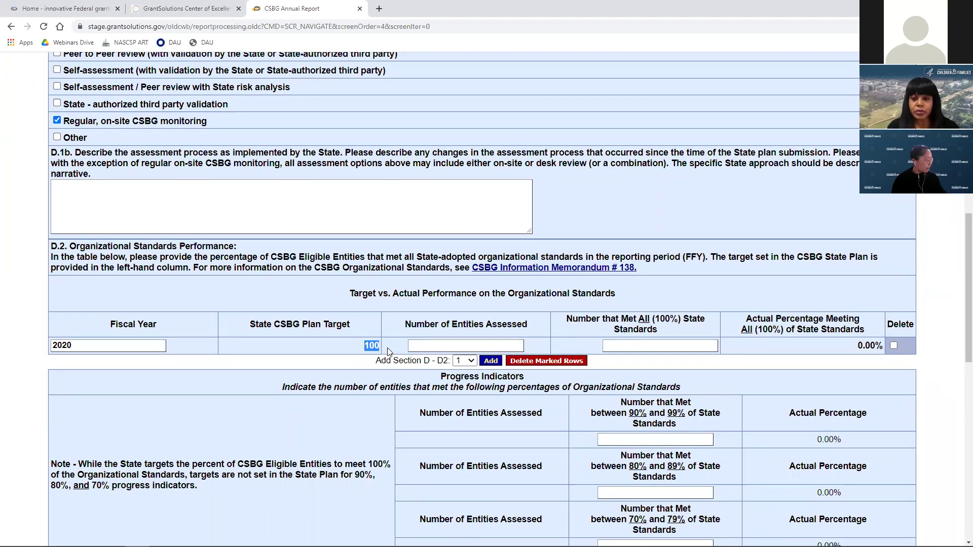
{"action": "left_click_drag", "start_coordinate": [165, 345], "coordinate": [43, 347]}
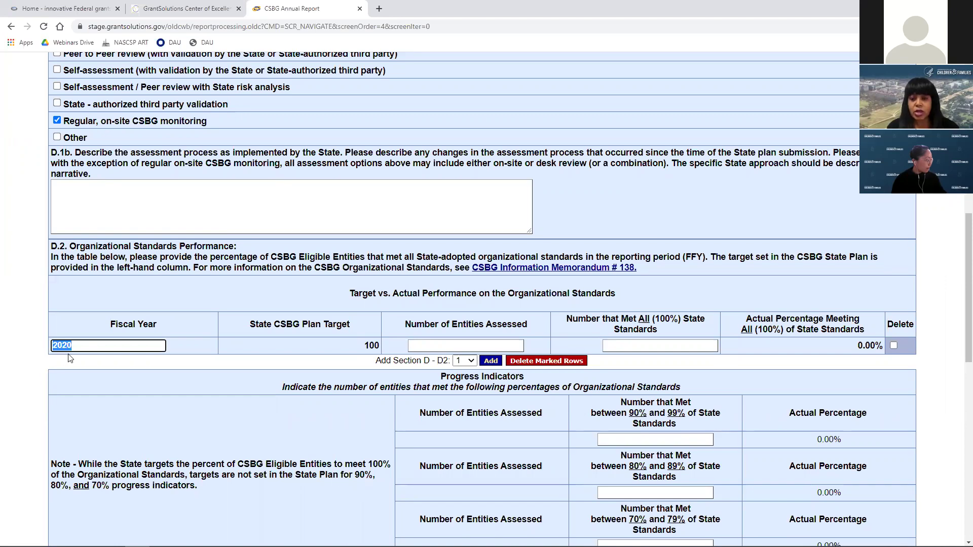
{"action": "left_click_drag", "start_coordinate": [363, 350], "coordinate": [384, 348]}
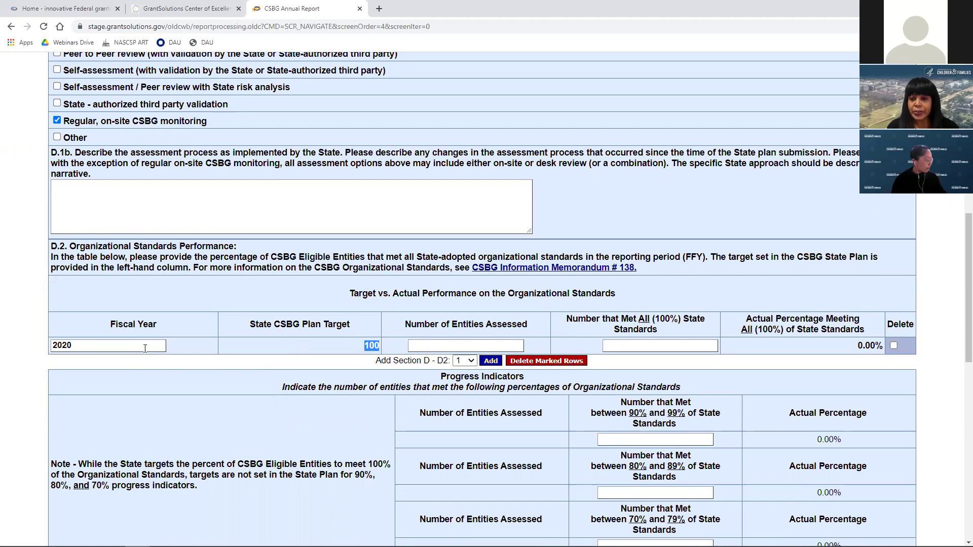
- Enter 10 entities assessed and 5 that met all State standards in the D.2 performance table
{"action": "left_click", "coordinate": [548, 344]}
{"action": "left_click", "coordinate": [500, 346]}
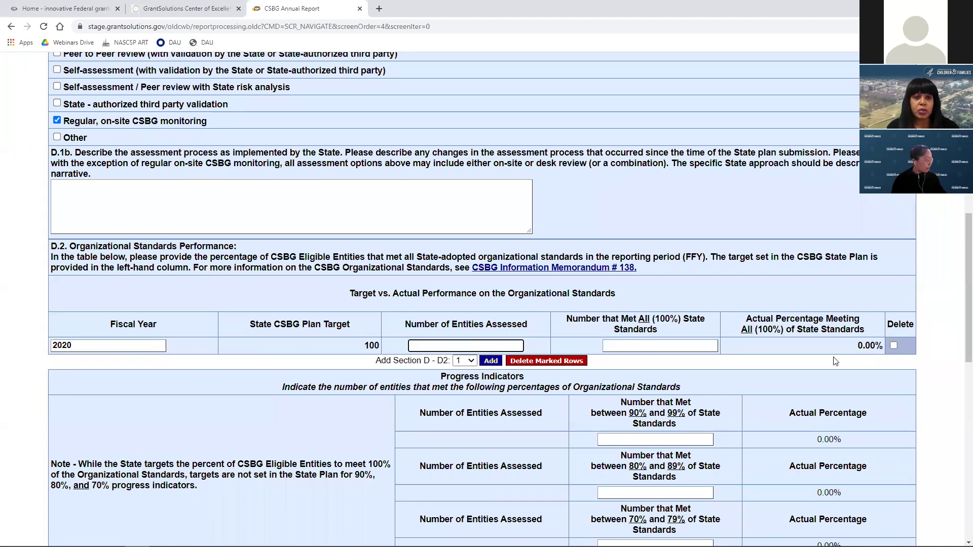
{"action": "type", "text": "10"}
{"action": "left_click", "coordinate": [779, 347]}
{"action": "left_click", "coordinate": [707, 348]}
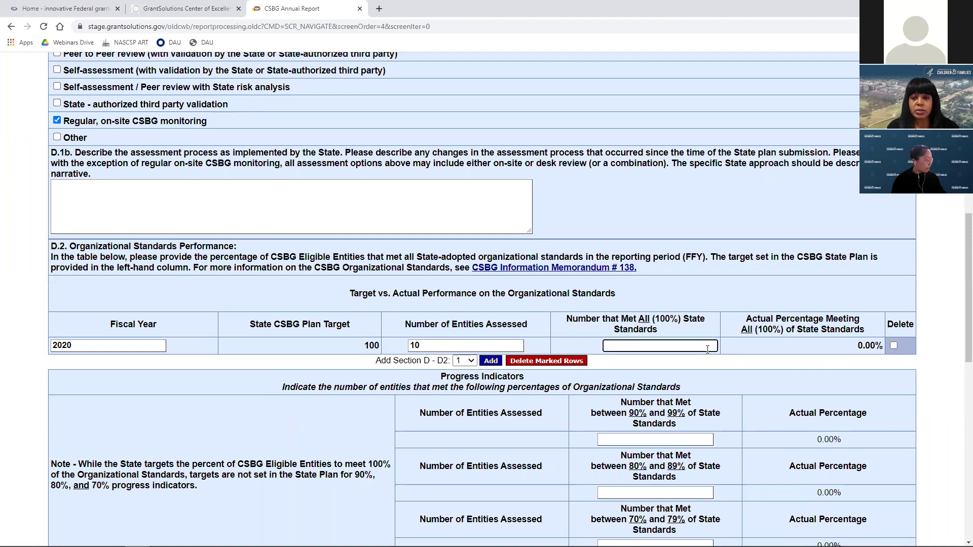
{"action": "type", "text": "5"}
{"action": "left_click", "coordinate": [759, 352]}
{"action": "left_click_drag", "start_coordinate": [835, 349], "coordinate": [894, 348]}
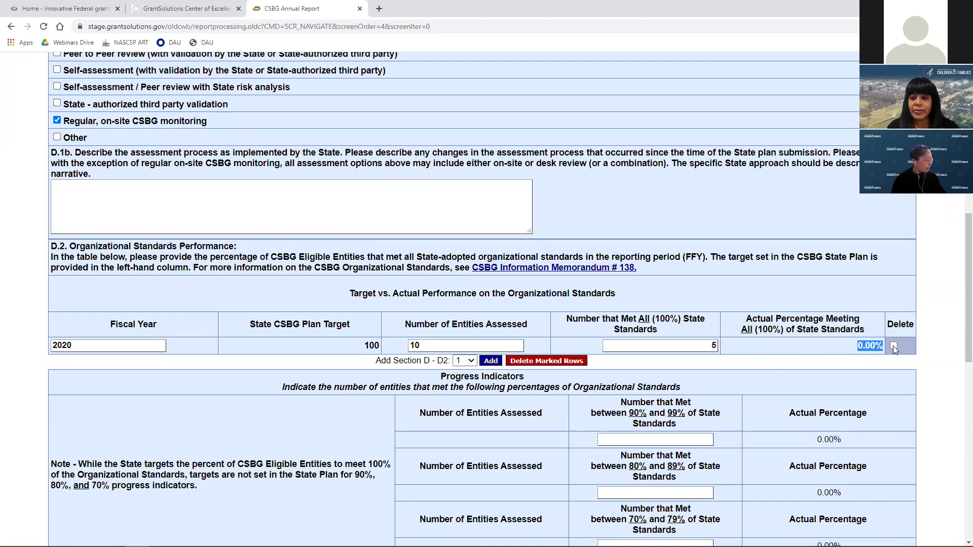
{"action": "left_click", "coordinate": [887, 358]}
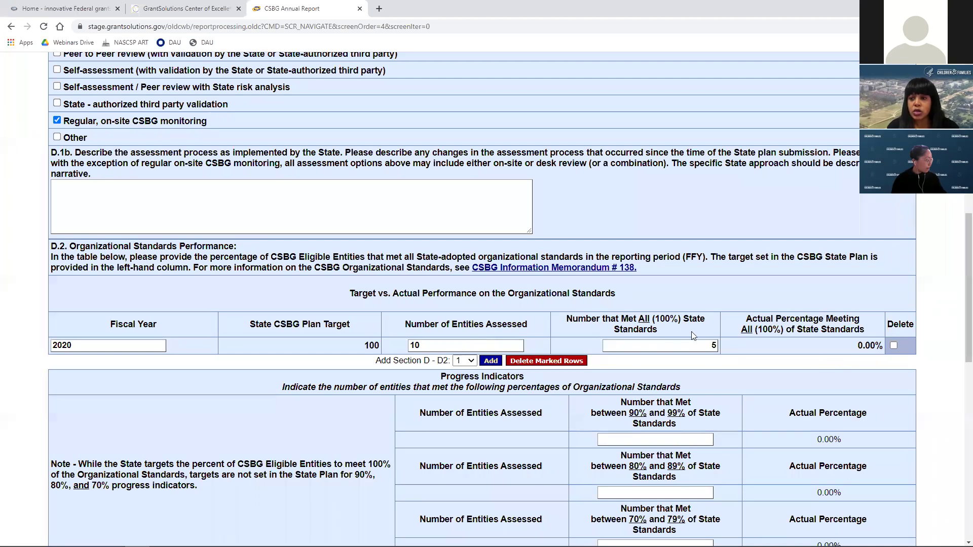
- Set the number of entities that met all State standards in D.2 to 9 and validate Section D
{"action": "left_click", "coordinate": [712, 344]}
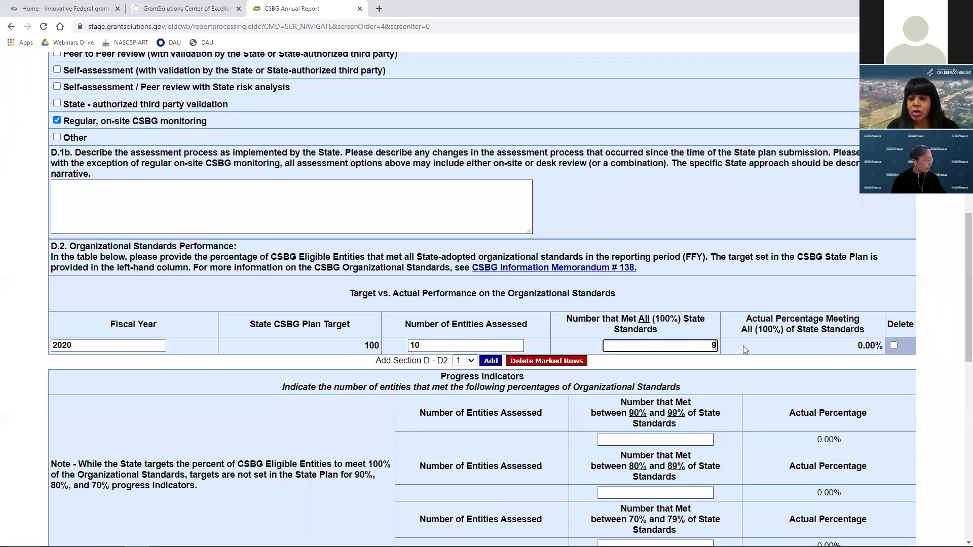
{"action": "left_click", "coordinate": [741, 368]}
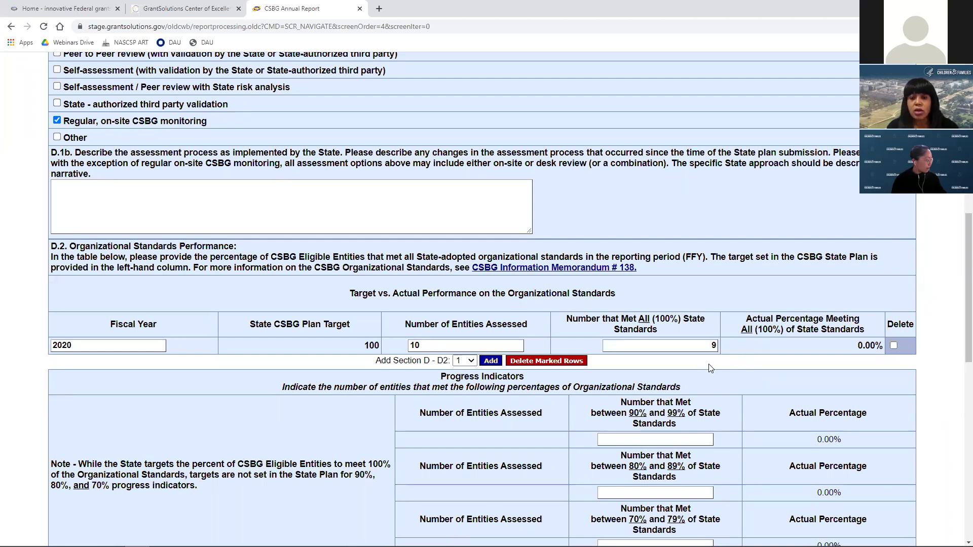
{"action": "scroll", "coordinate": [567, 401], "scroll_direction": "up", "scroll_amount": 4}
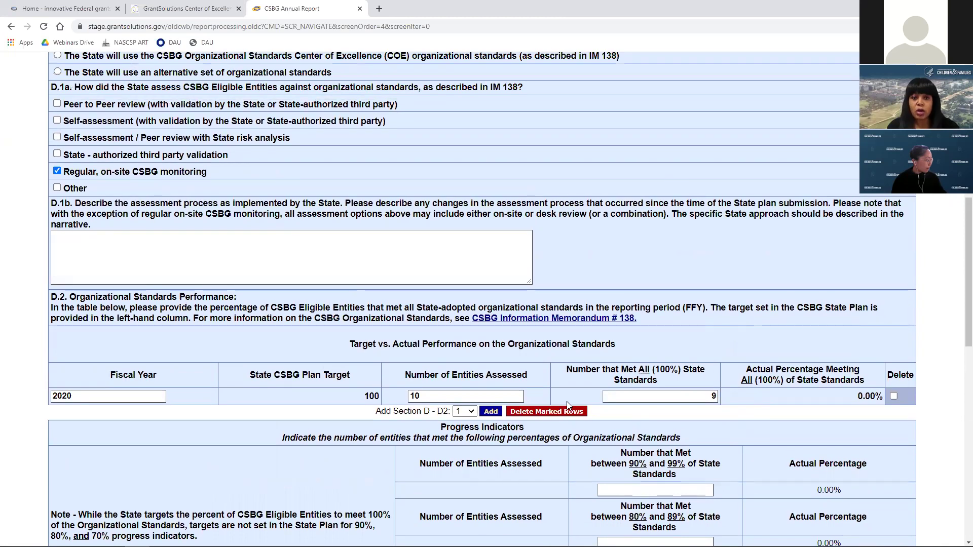
{"action": "scroll", "coordinate": [566, 403], "scroll_direction": "up", "scroll_amount": 3}
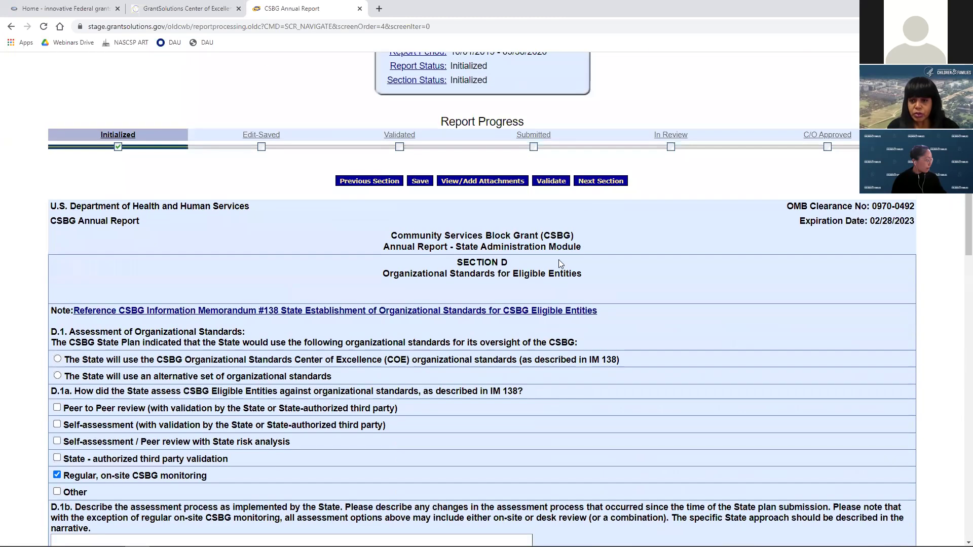
{"action": "left_click", "coordinate": [562, 184]}
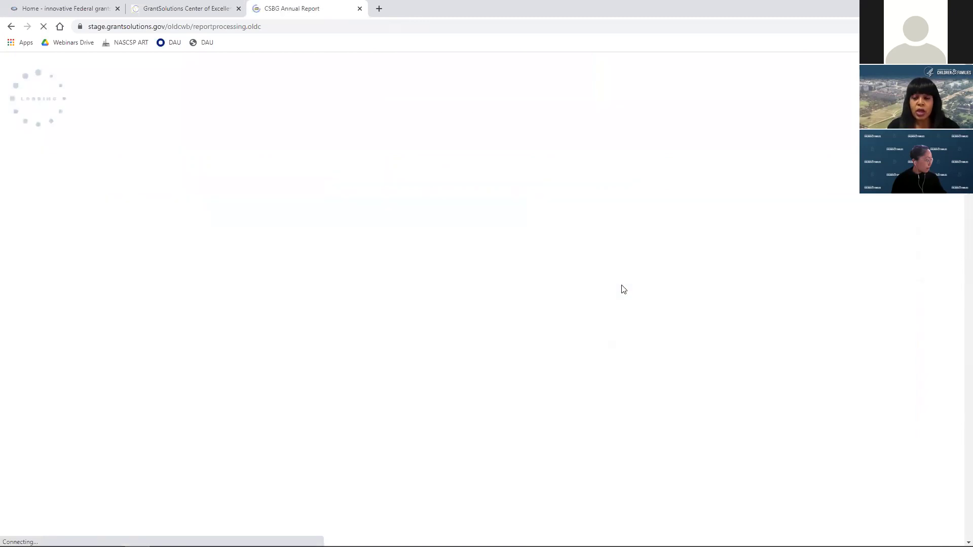
- Enter 1, 2 and 3 as the numbers of entities that met 90-99%, 80-89% and 70-79% of State standards
{"action": "scroll", "coordinate": [621, 285], "scroll_direction": "down", "scroll_amount": 14}
{"action": "scroll", "coordinate": [621, 296], "scroll_direction": "down", "scroll_amount": 12}
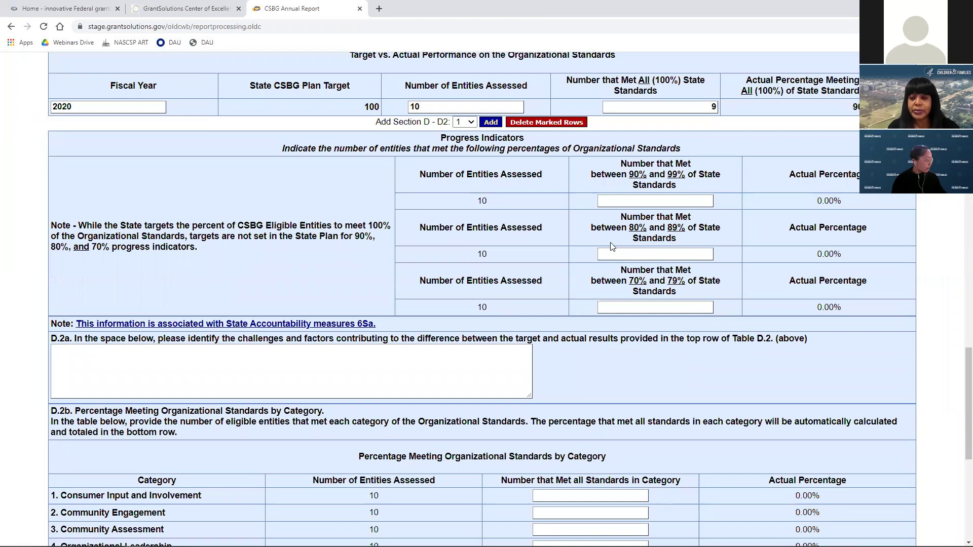
{"action": "left_click", "coordinate": [679, 202]}
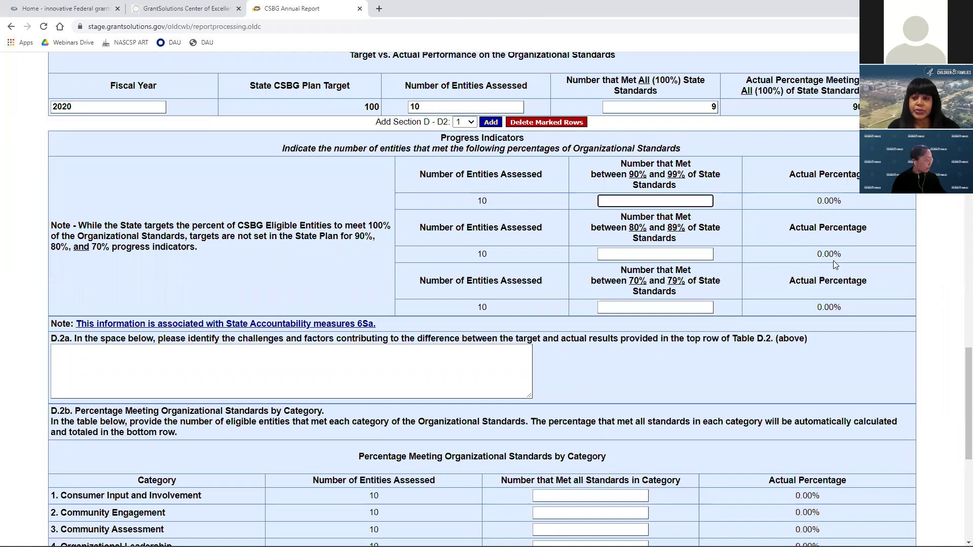
{"action": "left_click", "coordinate": [689, 254]}
{"action": "type", "text": "2"}
{"action": "left_click", "coordinate": [702, 309]}
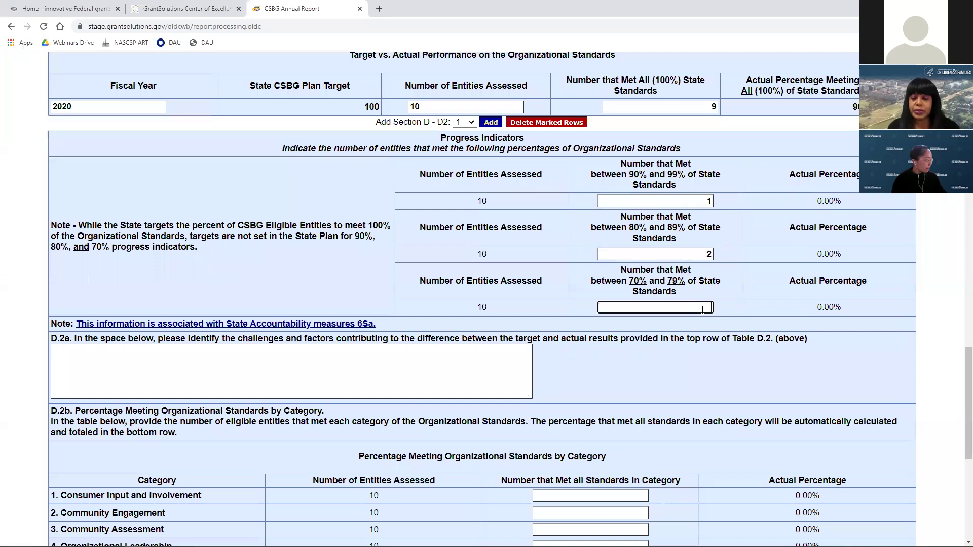
{"action": "type", "text": "3"}
{"action": "left_click", "coordinate": [749, 263]}
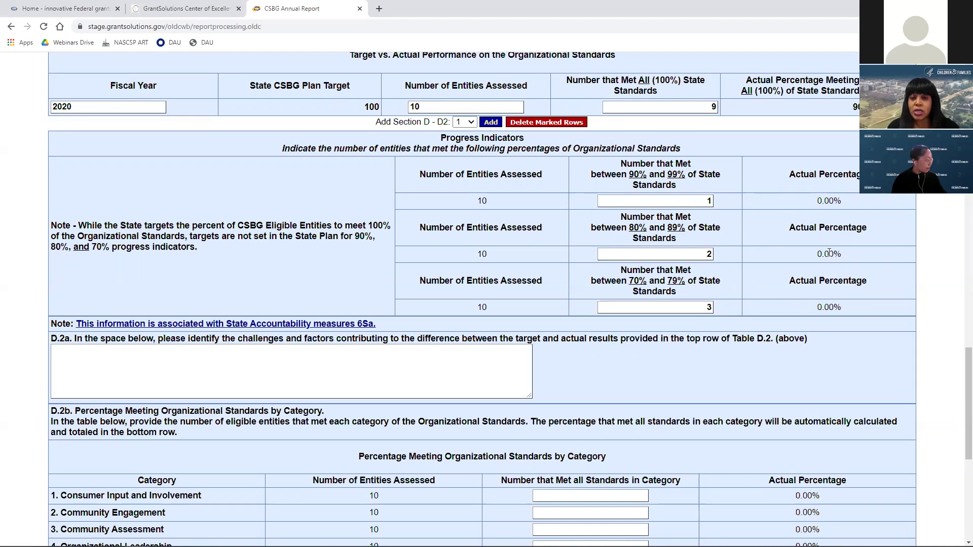
- Validate Section D again and review the actual percentages of the D.2 progress indicators
{"action": "scroll", "coordinate": [826, 267], "scroll_direction": "up", "scroll_amount": 12}
{"action": "scroll", "coordinate": [771, 267], "scroll_direction": "up", "scroll_amount": 10}
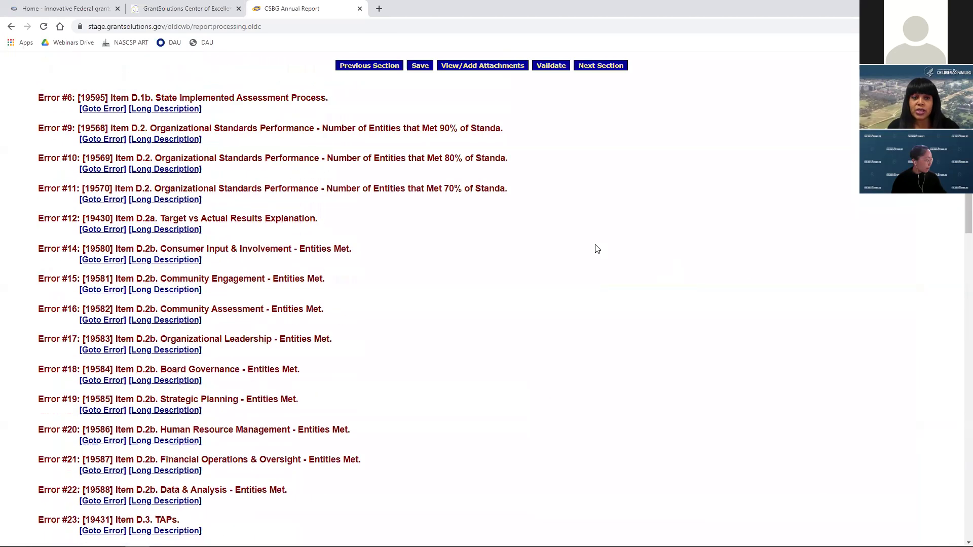
{"action": "left_click", "coordinate": [554, 282]}
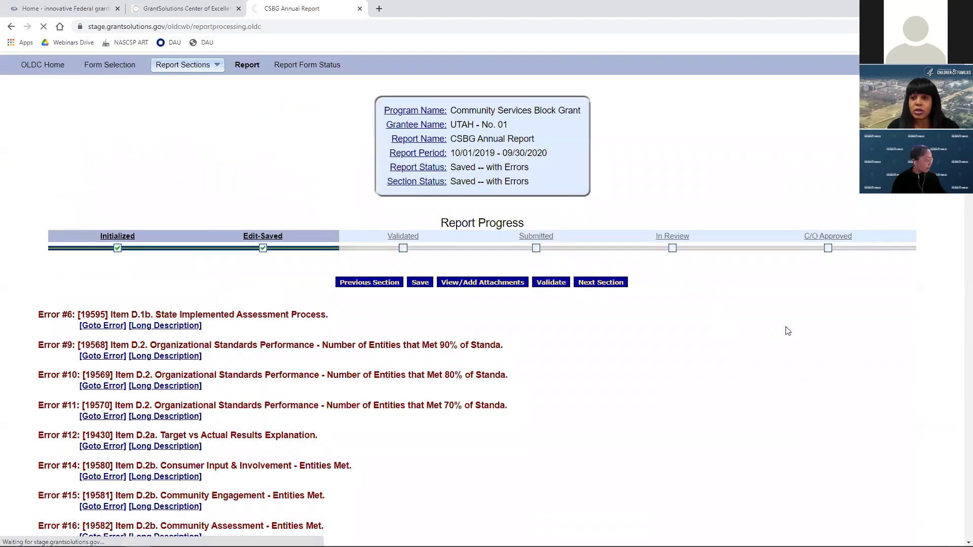
{"action": "scroll", "coordinate": [790, 332], "scroll_direction": "down", "scroll_amount": 15}
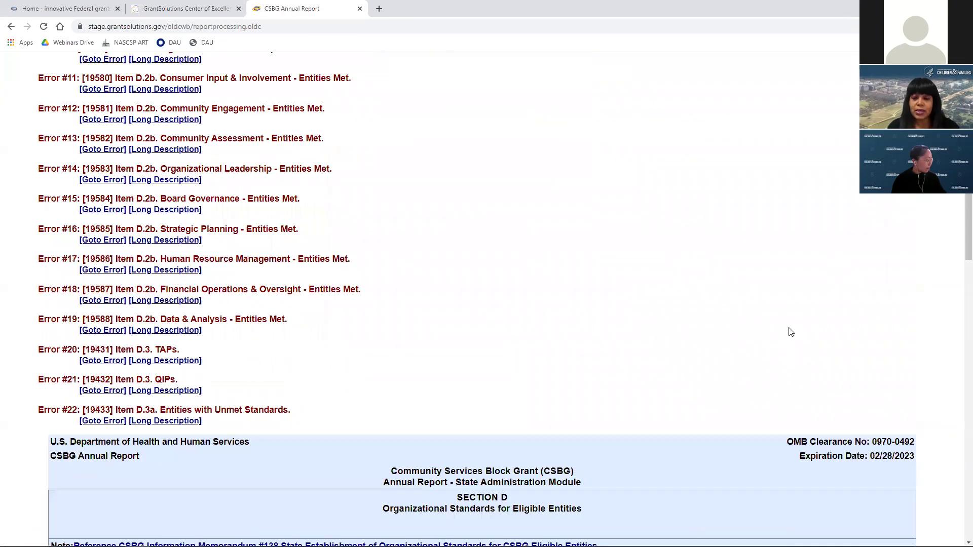
{"action": "scroll", "coordinate": [791, 329], "scroll_direction": "down", "scroll_amount": 9}
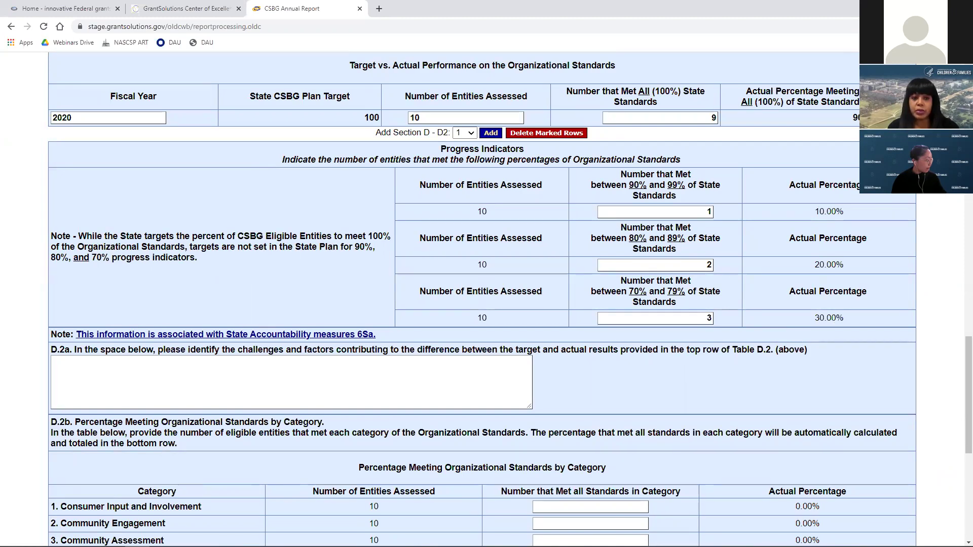
- Mark Other as an additional assessment method in D.1a and activate its explanation field
{"action": "scroll", "coordinate": [559, 224], "scroll_direction": "up", "scroll_amount": 8}
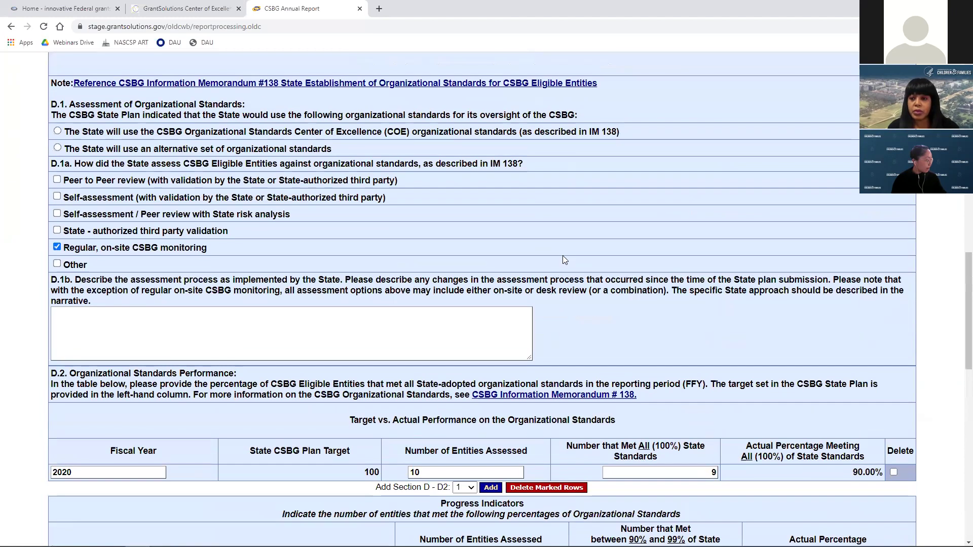
{"action": "scroll", "coordinate": [562, 255], "scroll_direction": "up", "scroll_amount": 6}
{"action": "scroll", "coordinate": [502, 260], "scroll_direction": "down", "scroll_amount": 6}
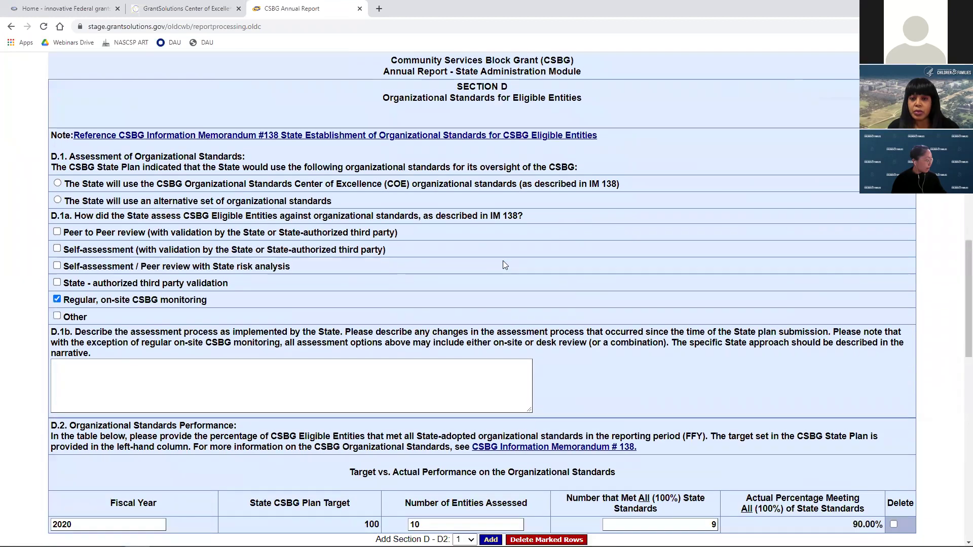
{"action": "left_click", "coordinate": [57, 315]}
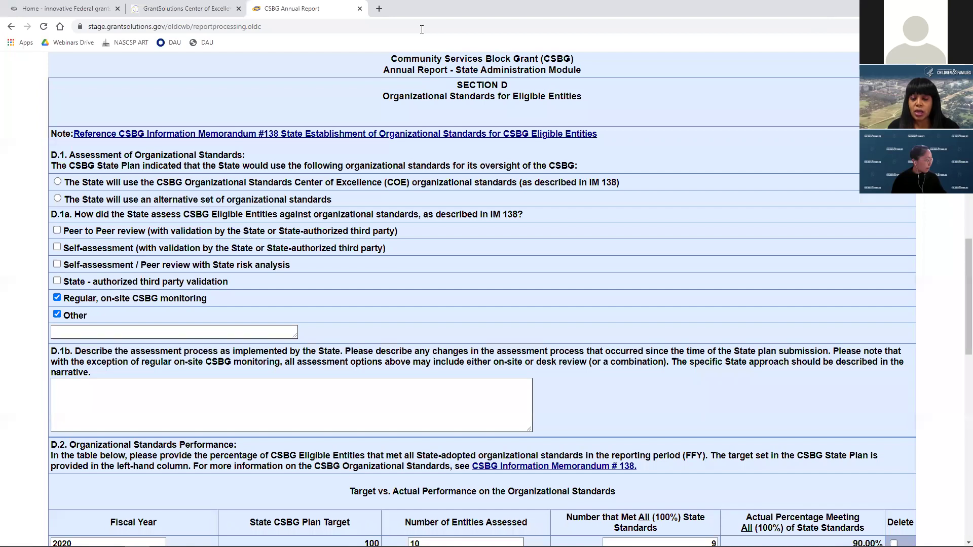
{"action": "left_click", "coordinate": [101, 332]}
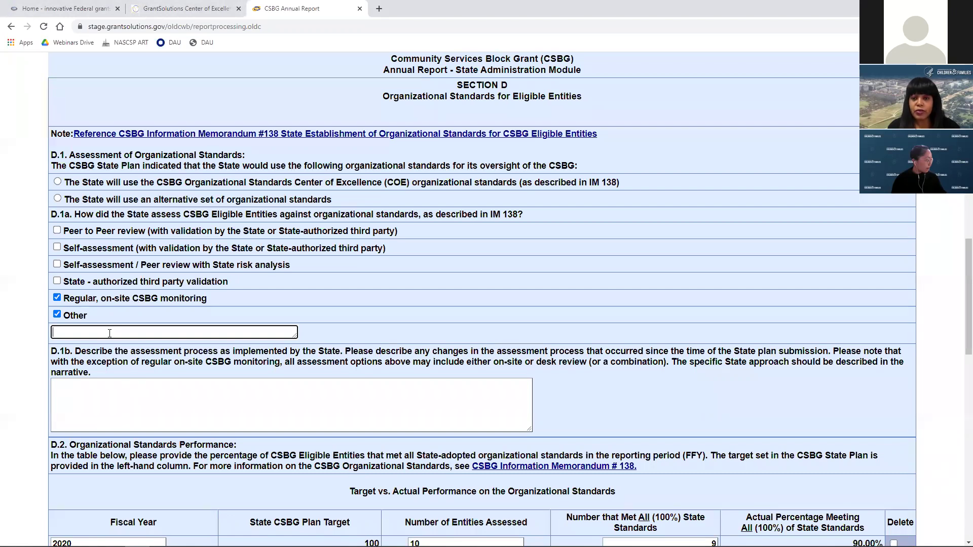
{"action": "left_click", "coordinate": [57, 314]}
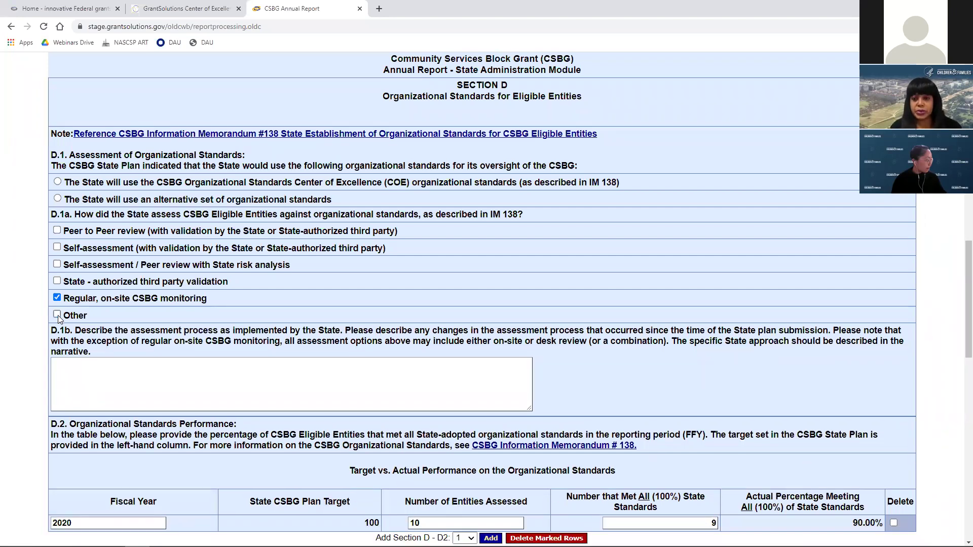
{"action": "left_click", "coordinate": [57, 315]}
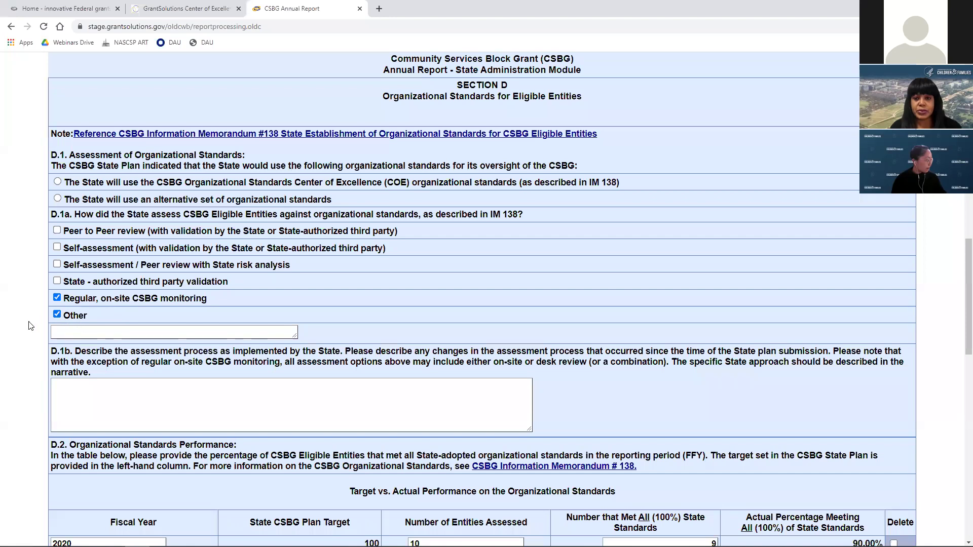
{"action": "left_click", "coordinate": [63, 333]}
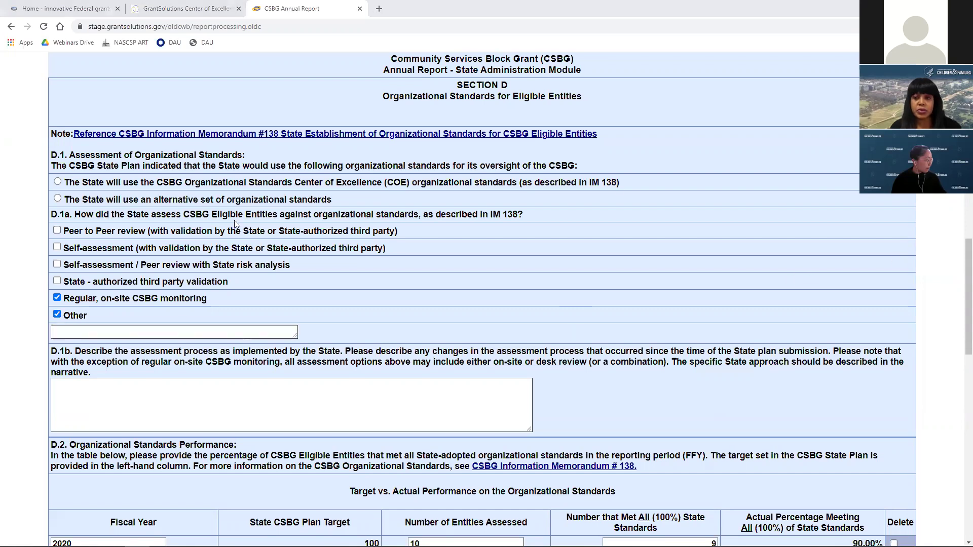
- Open Section G, State Linkages and Communication, review its narrative items and attachment cells, and enlarge the page to 175%
{"action": "scroll", "coordinate": [195, 290], "scroll_direction": "up", "scroll_amount": 15}
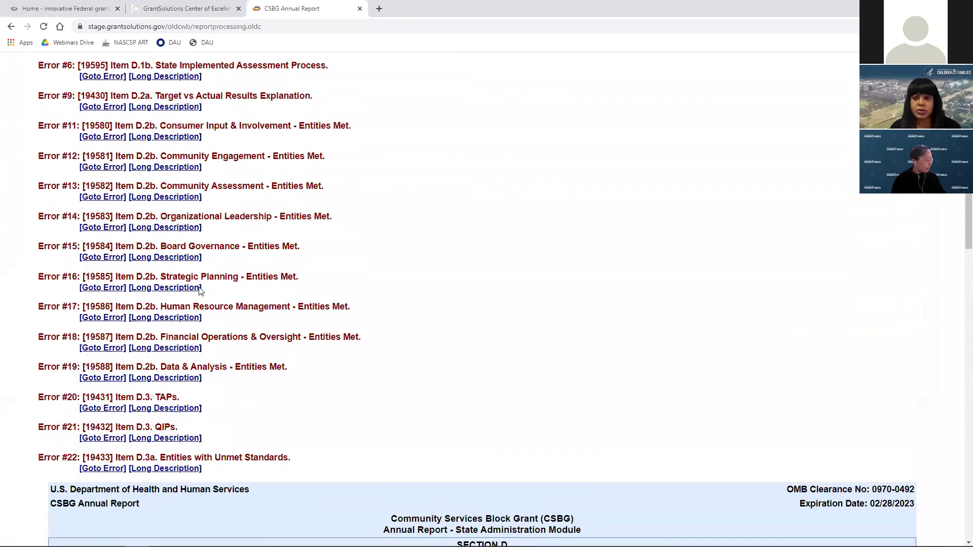
{"action": "scroll", "coordinate": [231, 292], "scroll_direction": "down", "scroll_amount": 3}
{"action": "scroll", "coordinate": [404, 369], "scroll_direction": "up", "scroll_amount": 3}
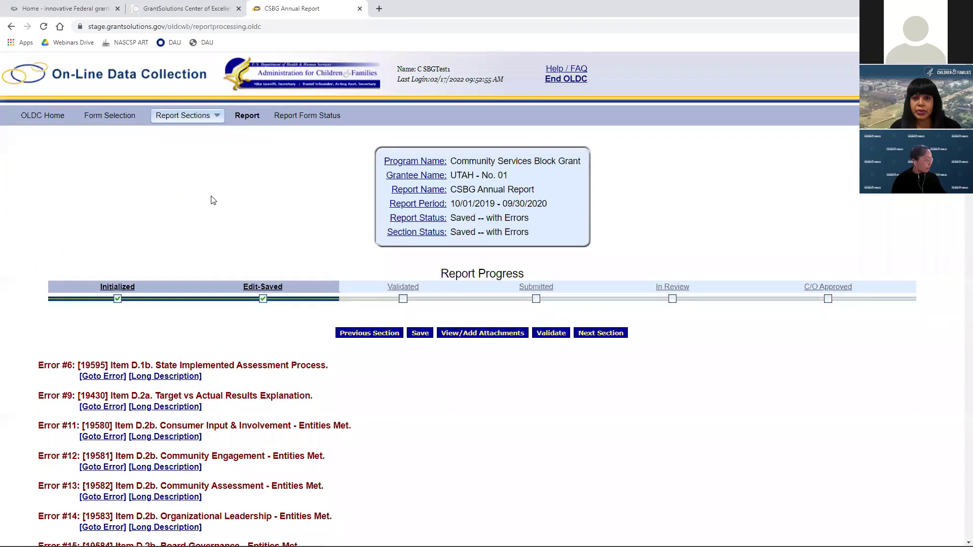
{"action": "left_click", "coordinate": [180, 117]}
{"action": "left_click", "coordinate": [206, 231]}
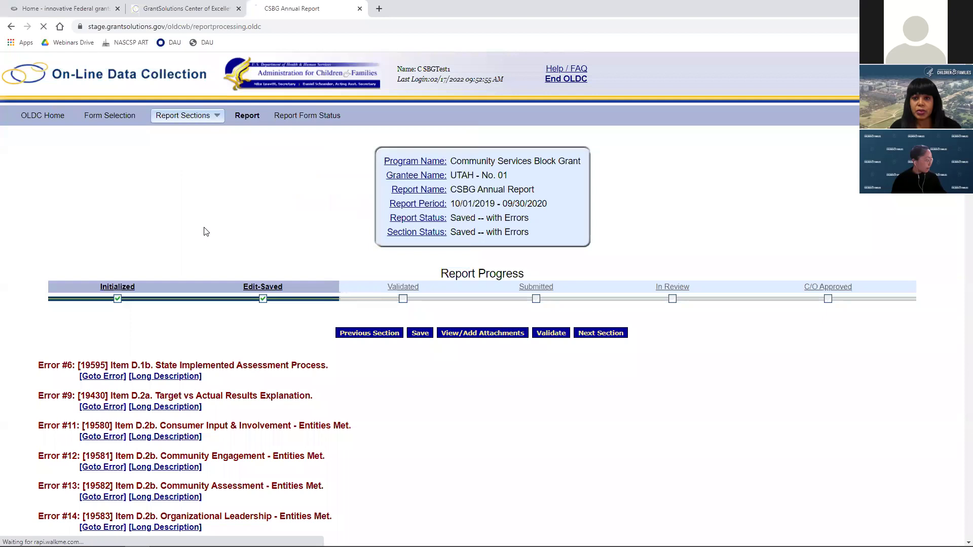
{"action": "scroll", "coordinate": [703, 315], "scroll_direction": "down", "scroll_amount": 10}
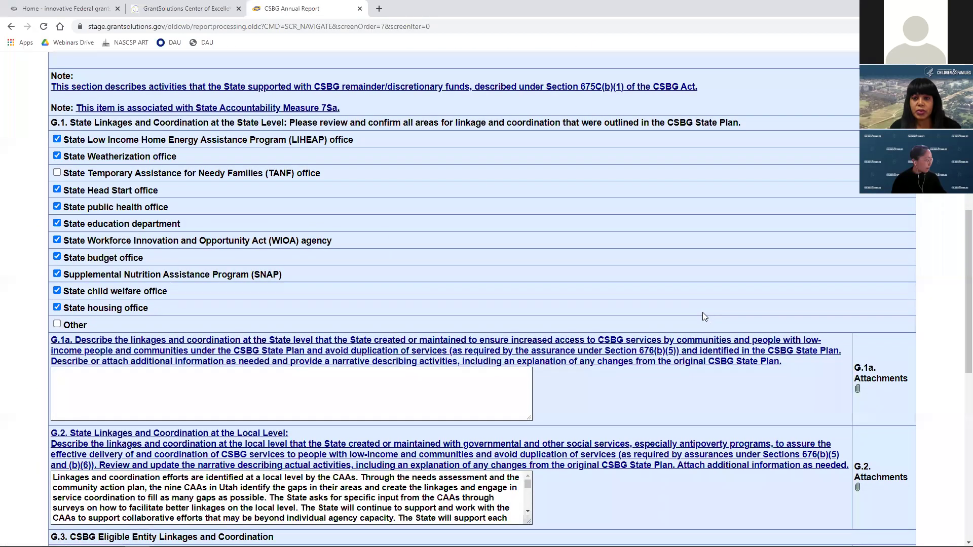
{"action": "scroll", "coordinate": [703, 309], "scroll_direction": "down", "scroll_amount": 2}
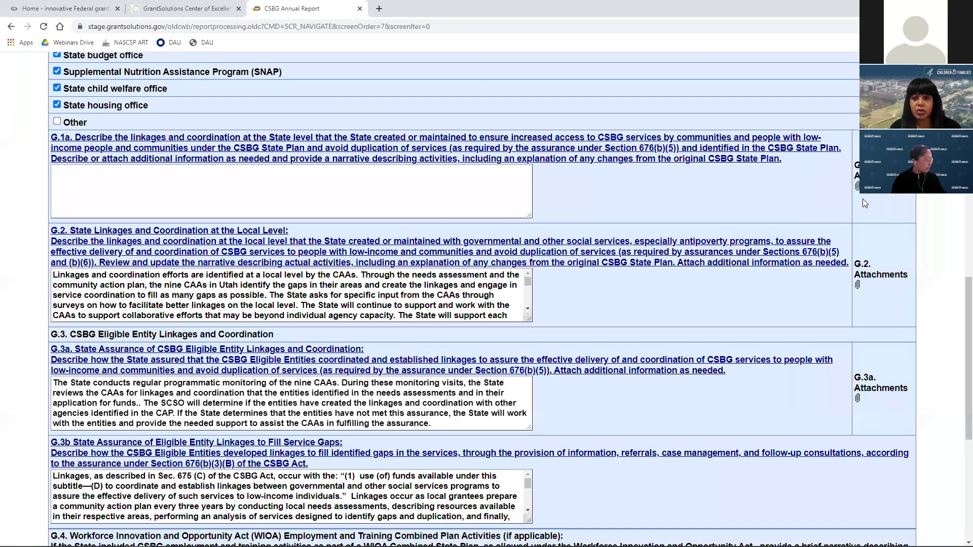
{"action": "scroll", "coordinate": [861, 213], "scroll_direction": "up", "scroll_amount": 3}
{"action": "scroll", "coordinate": [861, 228], "scroll_direction": "up", "scroll_amount": 2}
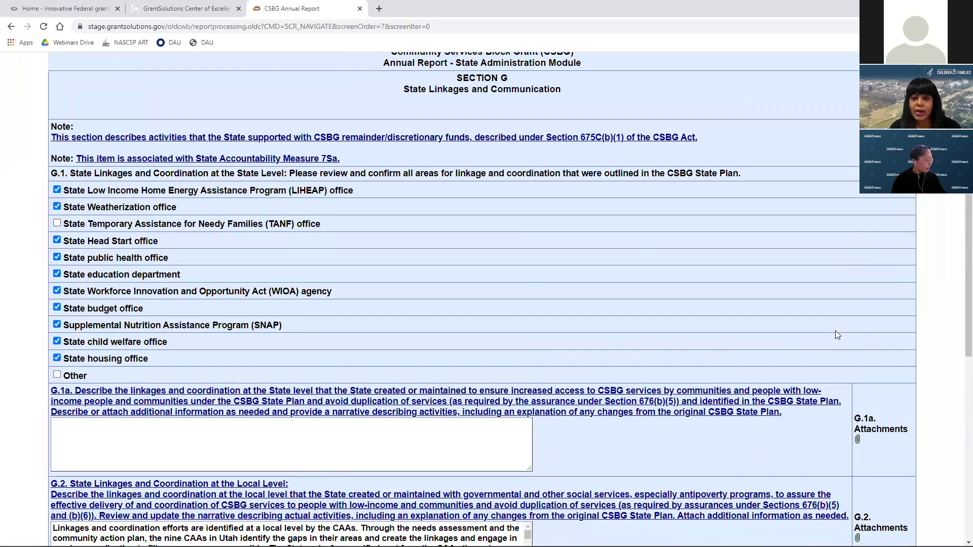
{"action": "scroll", "coordinate": [880, 418], "scroll_direction": "up", "scroll_amount": 2}
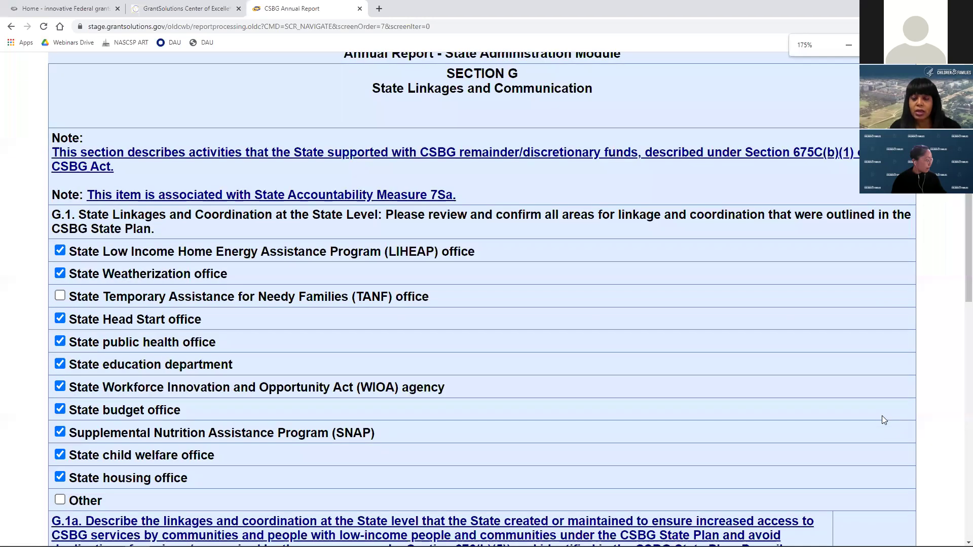
- Choose the file Utah_Salt Lake City_Module 2 Comments as the local attachment for cell G.1a
{"action": "scroll", "coordinate": [881, 416], "scroll_direction": "down", "scroll_amount": 3}
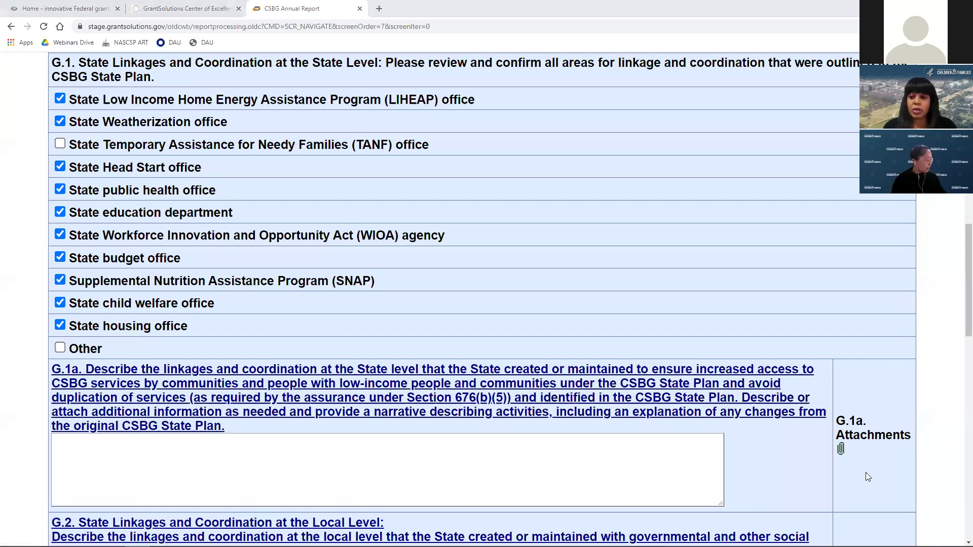
{"action": "left_click", "coordinate": [841, 450]}
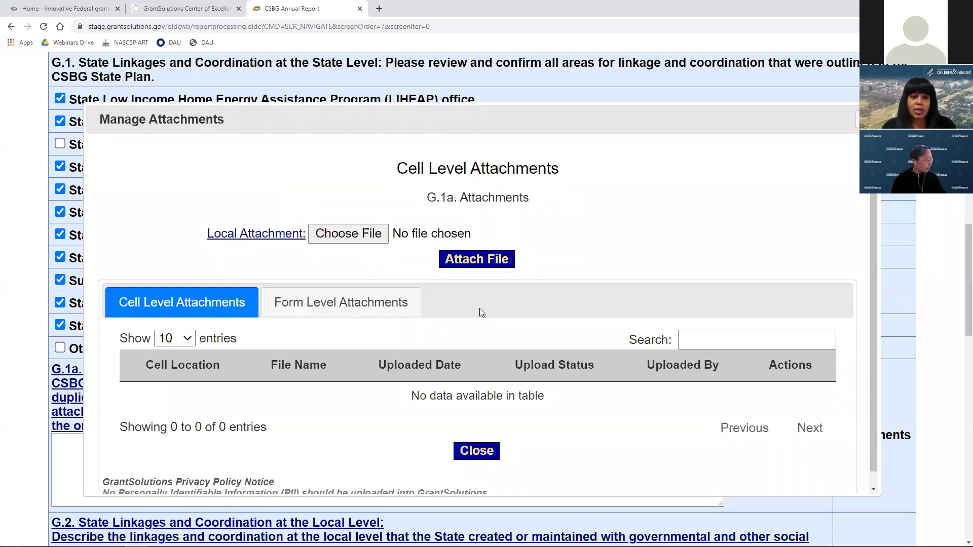
{"action": "left_click", "coordinate": [373, 237]}
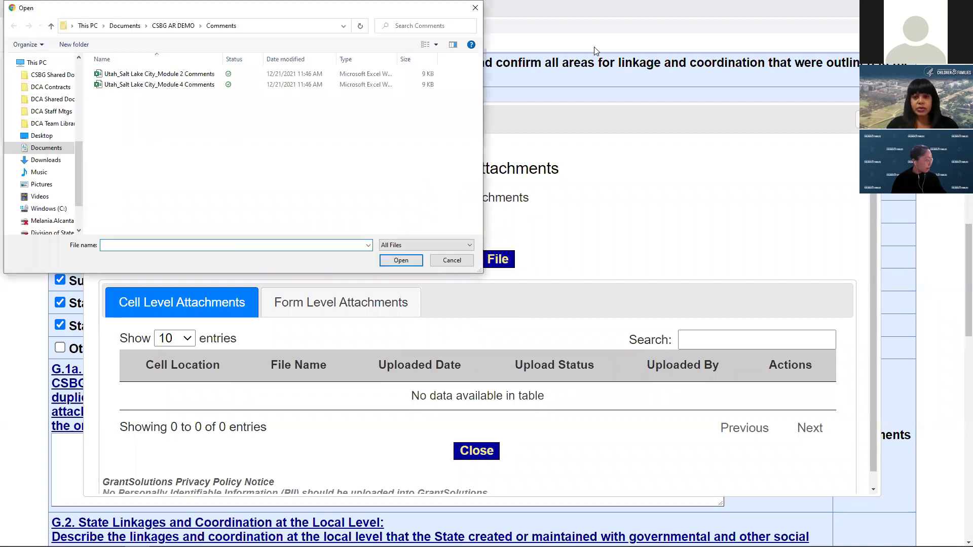
{"action": "left_click", "coordinate": [178, 85]}
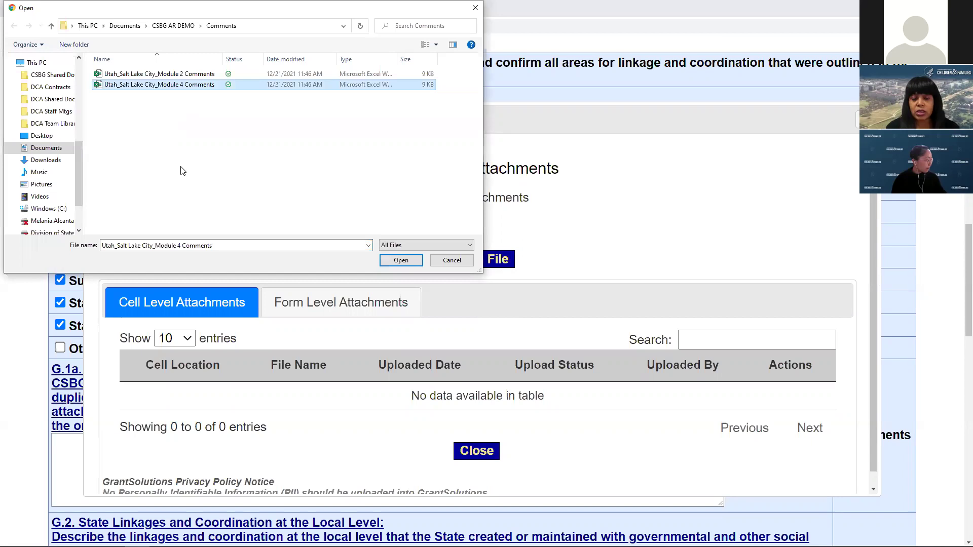
{"action": "left_click", "coordinate": [183, 74]}
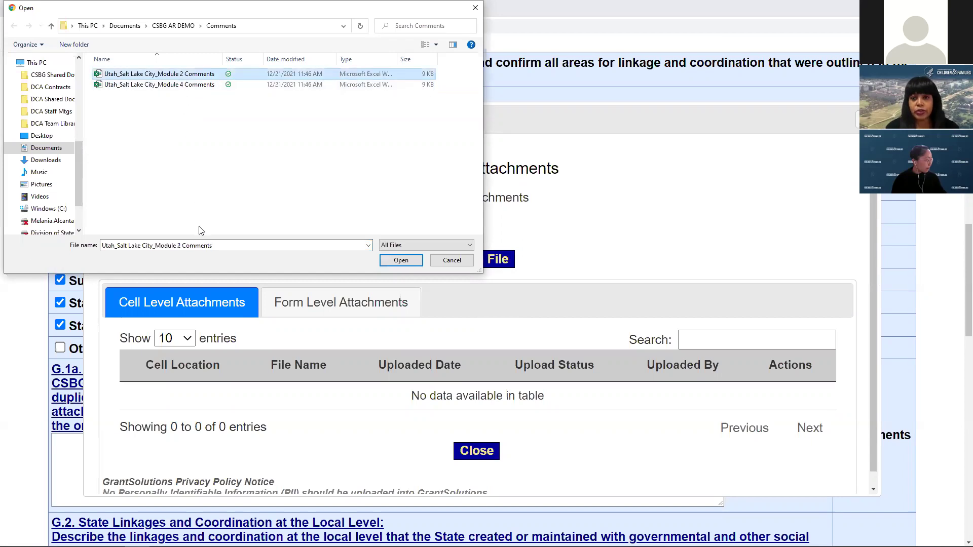
{"action": "left_click", "coordinate": [401, 260]}
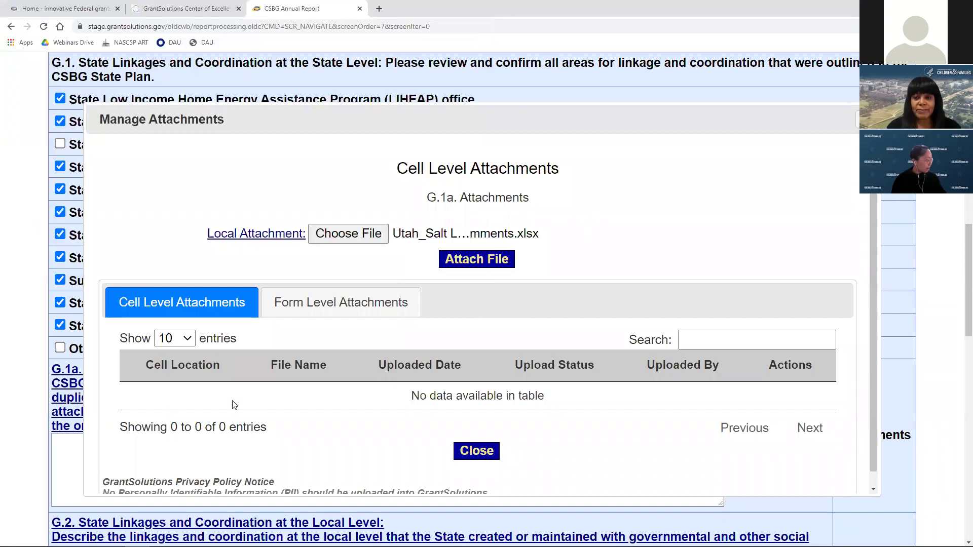
- Attach the chosen file to G.1a, acknowledge the upload notice and close the attachment manager
{"action": "scroll", "coordinate": [441, 346], "scroll_direction": "down", "scroll_amount": 1}
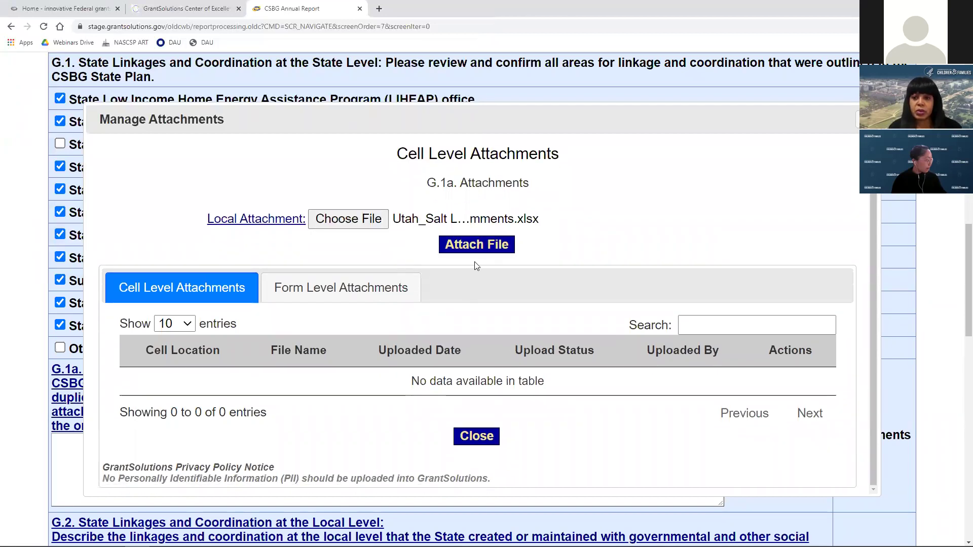
{"action": "left_click", "coordinate": [482, 248]}
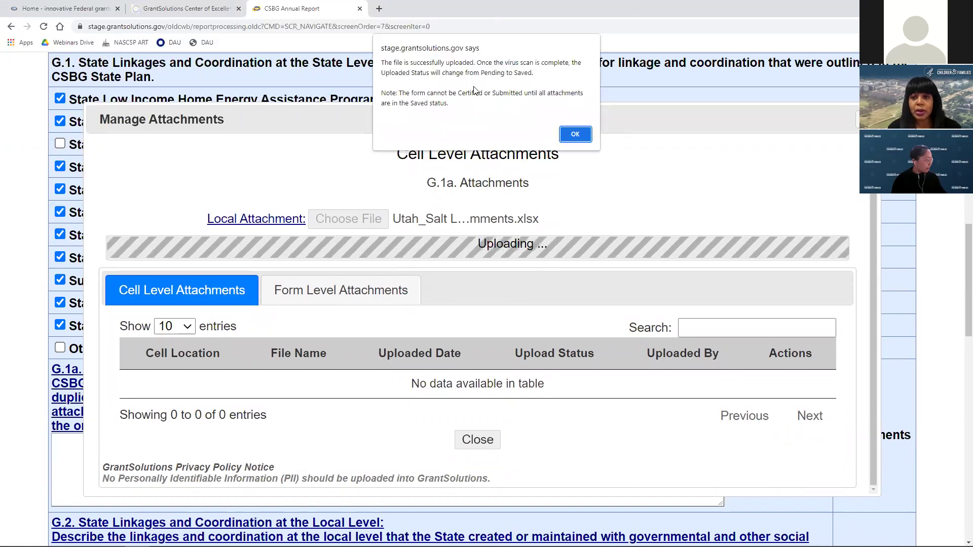
{"action": "left_click", "coordinate": [575, 135]}
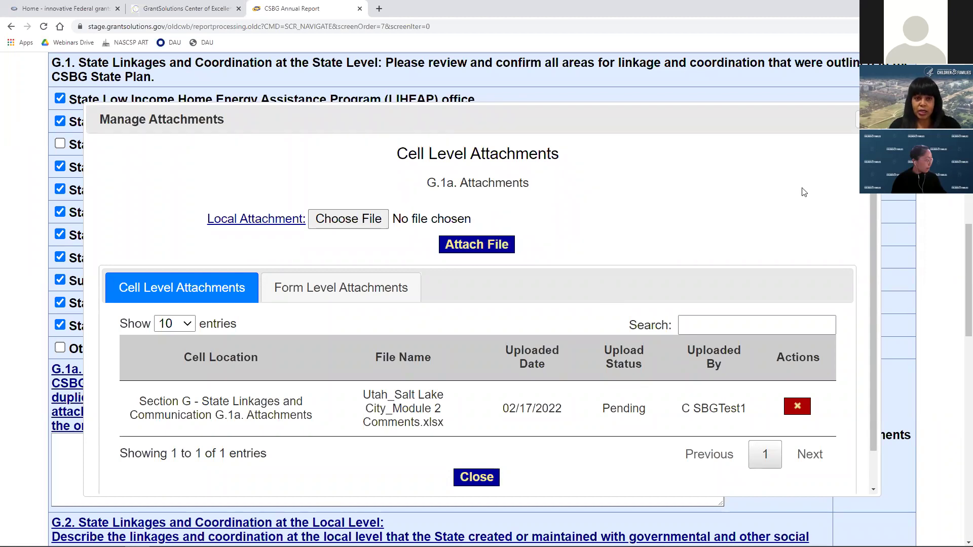
{"action": "scroll", "coordinate": [905, 196], "scroll_direction": "up", "scroll_amount": 1}
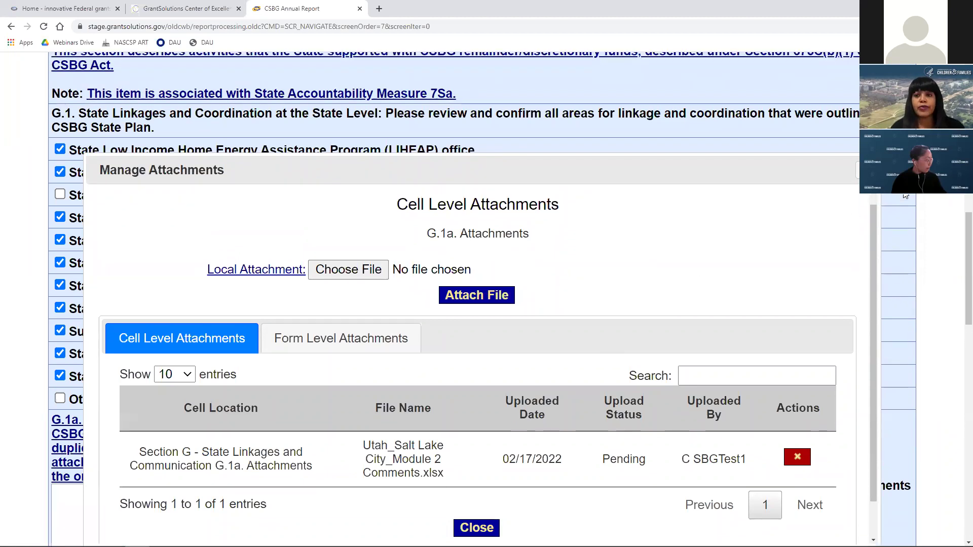
{"action": "scroll", "coordinate": [910, 197], "scroll_direction": "up", "scroll_amount": 10}
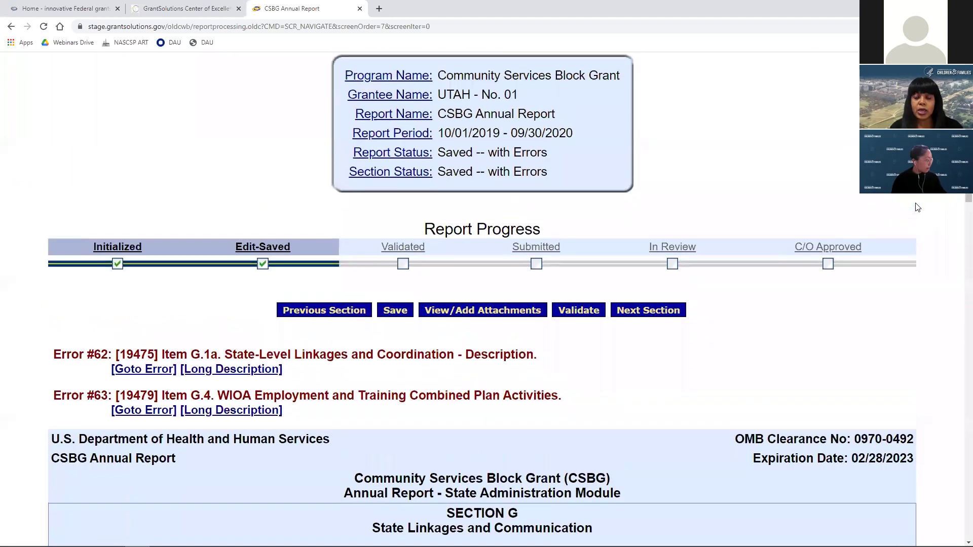
{"action": "scroll", "coordinate": [916, 207], "scroll_direction": "up", "scroll_amount": 3}
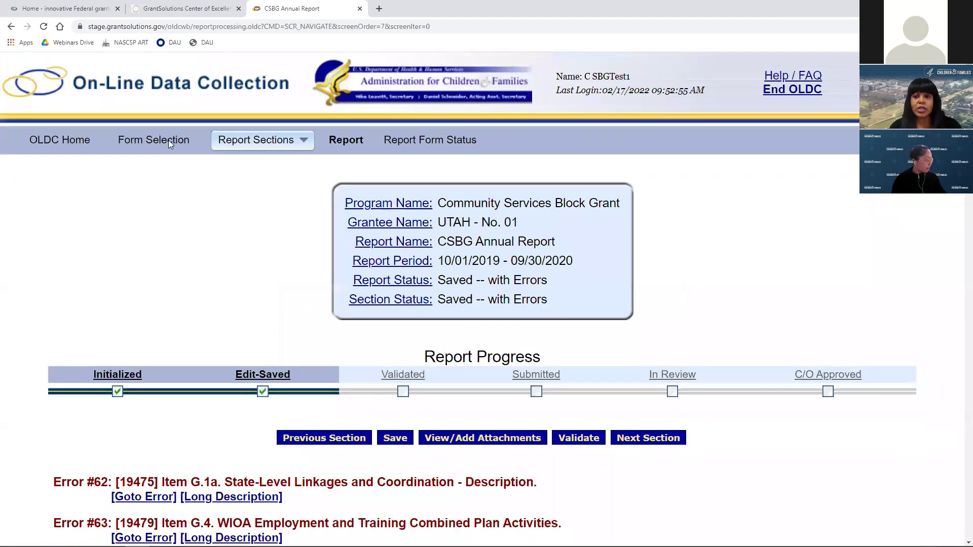
{"action": "scroll", "coordinate": [600, 419], "scroll_direction": "down", "scroll_amount": 12}
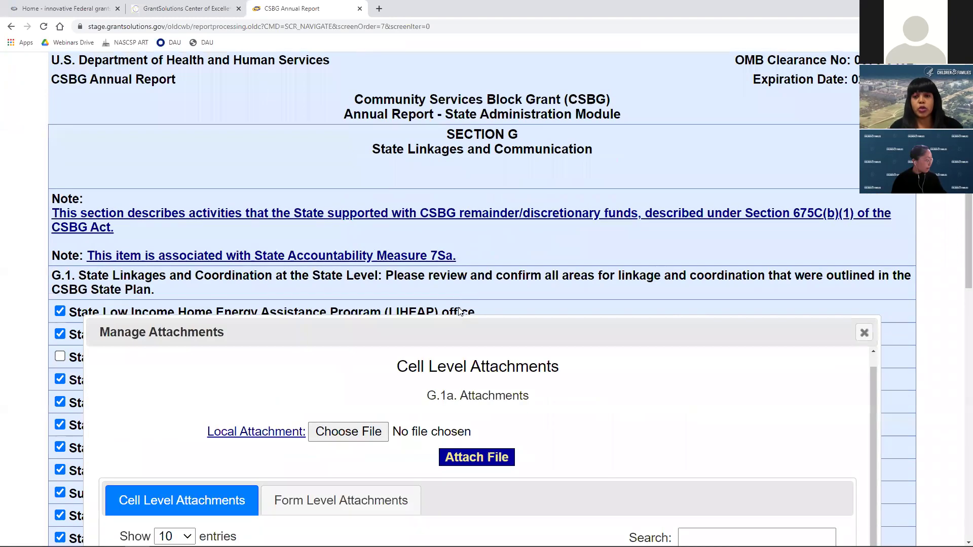
{"action": "scroll", "coordinate": [599, 419], "scroll_direction": "down", "scroll_amount": 1}
{"action": "left_click", "coordinate": [478, 445]}
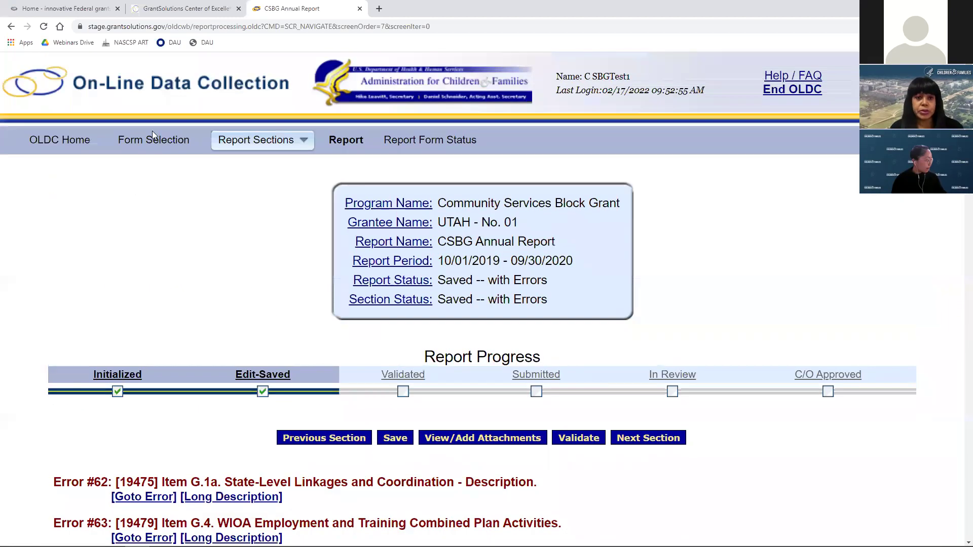
- Open Utah's Module 1 report for 10/01/2018 - 09/30/2019 for editing and review the status of its sections
{"action": "left_click", "coordinate": [152, 134]}
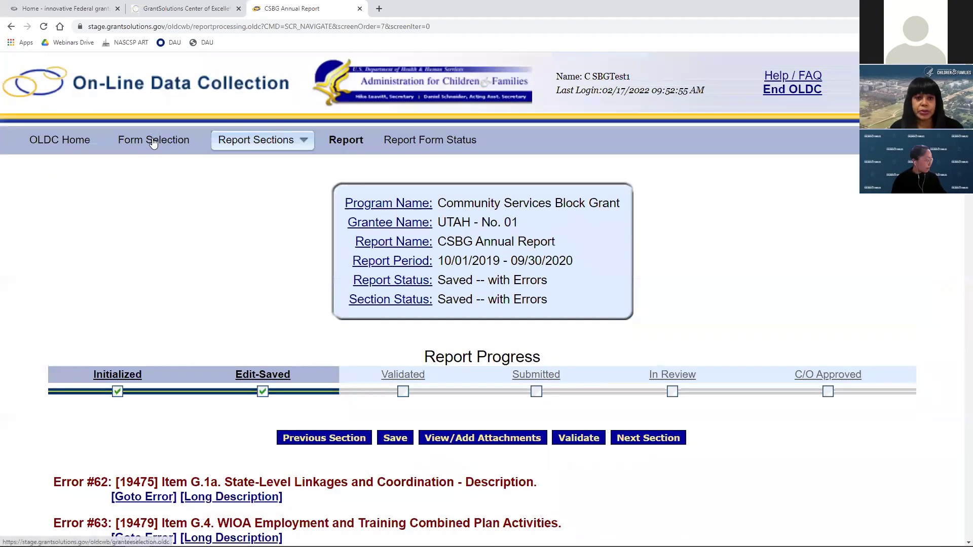
{"action": "scroll", "coordinate": [494, 357], "scroll_direction": "down", "scroll_amount": 3}
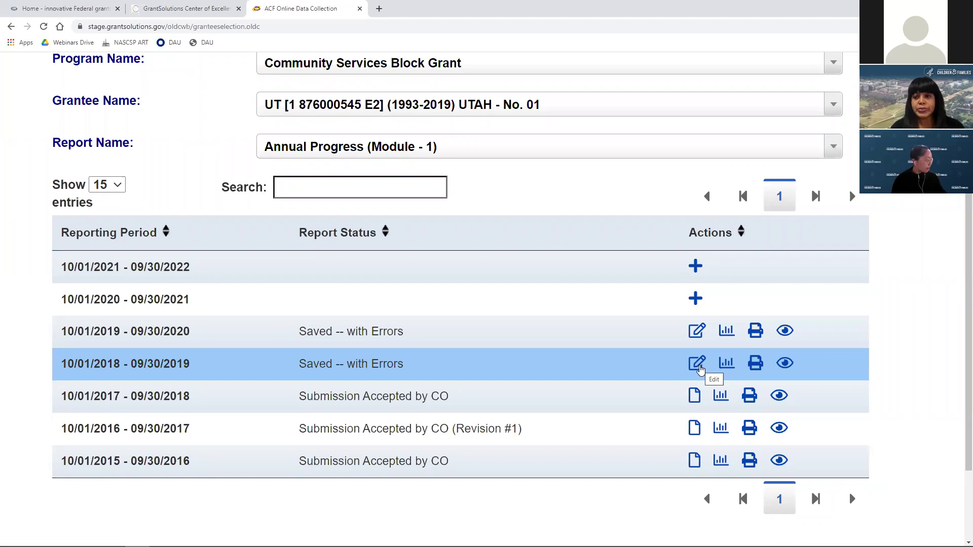
{"action": "left_click", "coordinate": [699, 367]}
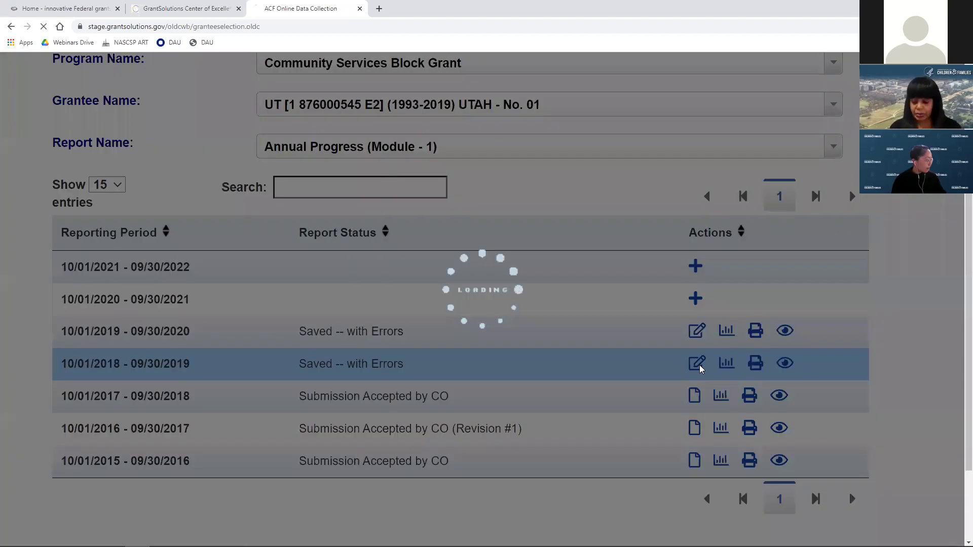
{"action": "scroll", "coordinate": [547, 355], "scroll_direction": "down", "scroll_amount": 2}
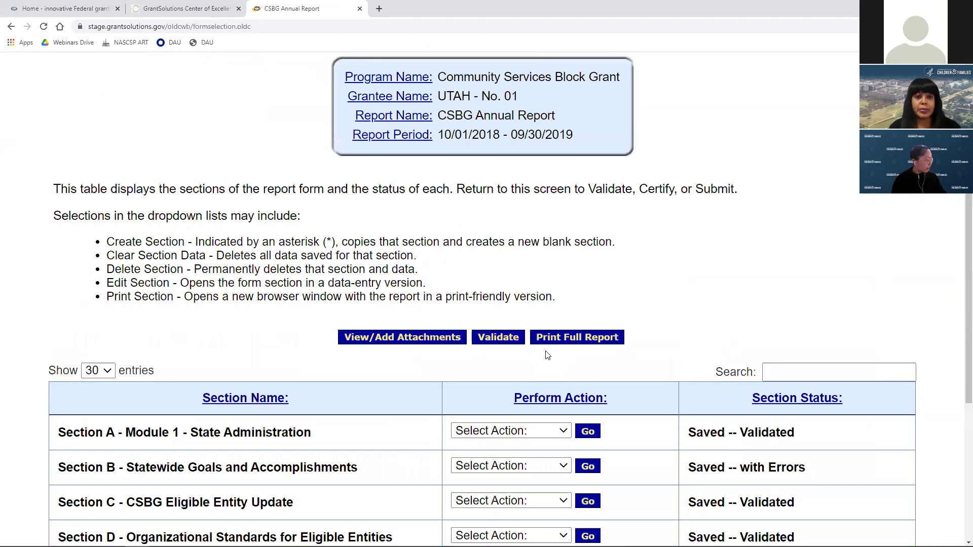
{"action": "scroll", "coordinate": [547, 355], "scroll_direction": "down", "scroll_amount": 1}
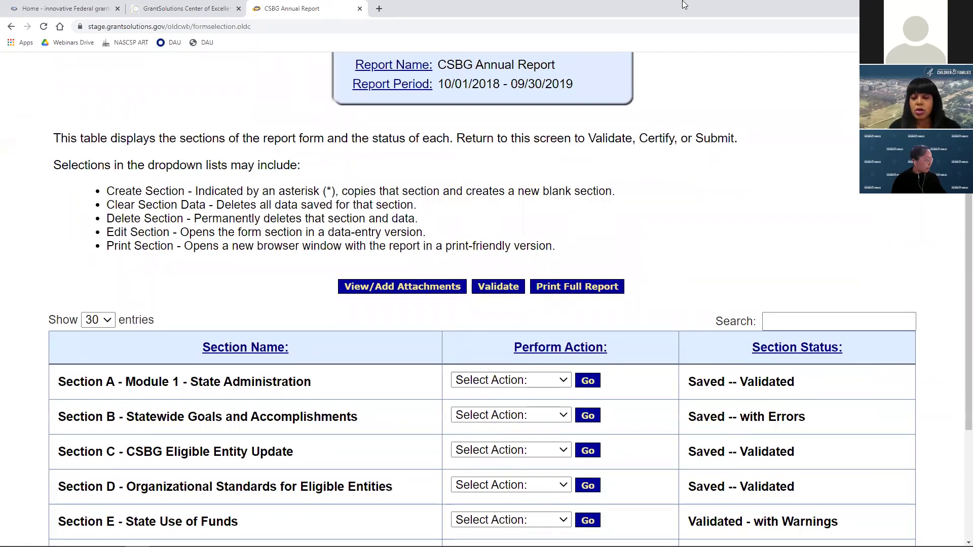
{"action": "scroll", "coordinate": [407, 220], "scroll_direction": "down", "scroll_amount": 3}
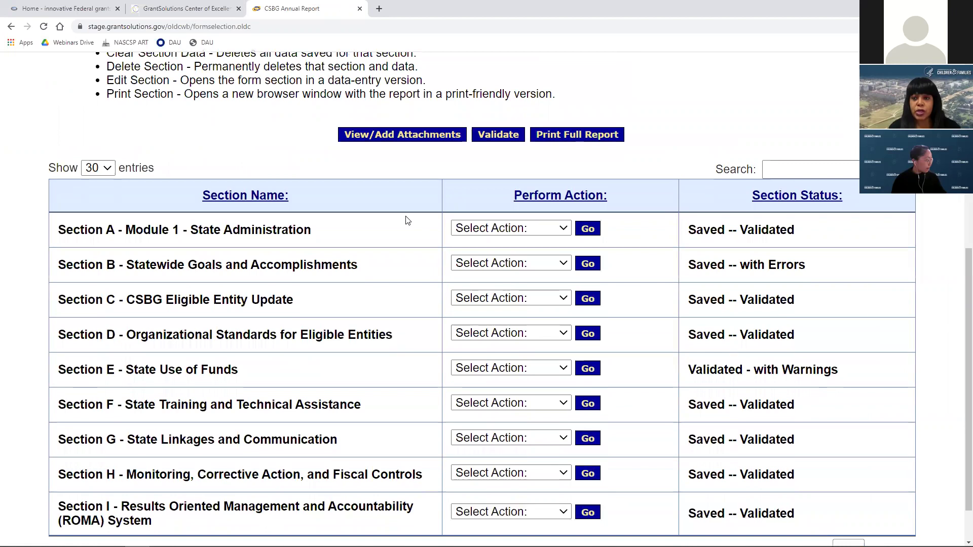
{"action": "scroll", "coordinate": [407, 220], "scroll_direction": "down", "scroll_amount": 1}
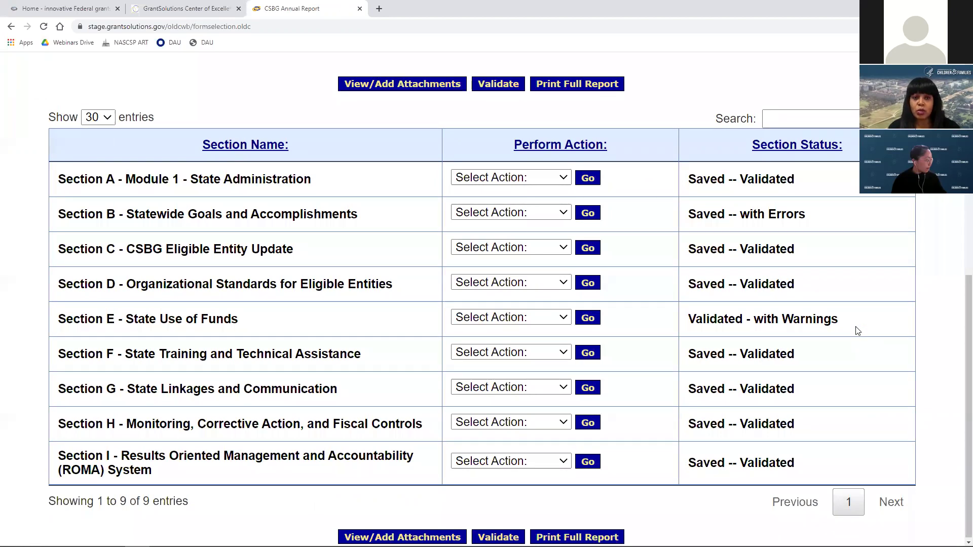
- Open Section B, Statewide Goals and Accomplishments, for editing
{"action": "left_click", "coordinate": [538, 213]}
{"action": "left_click", "coordinate": [527, 257]}
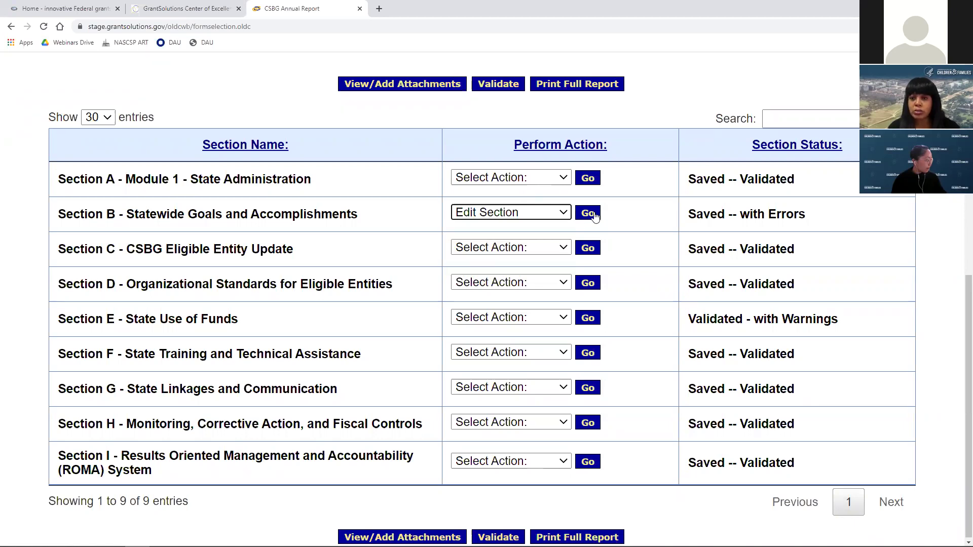
{"action": "left_click", "coordinate": [594, 214]}
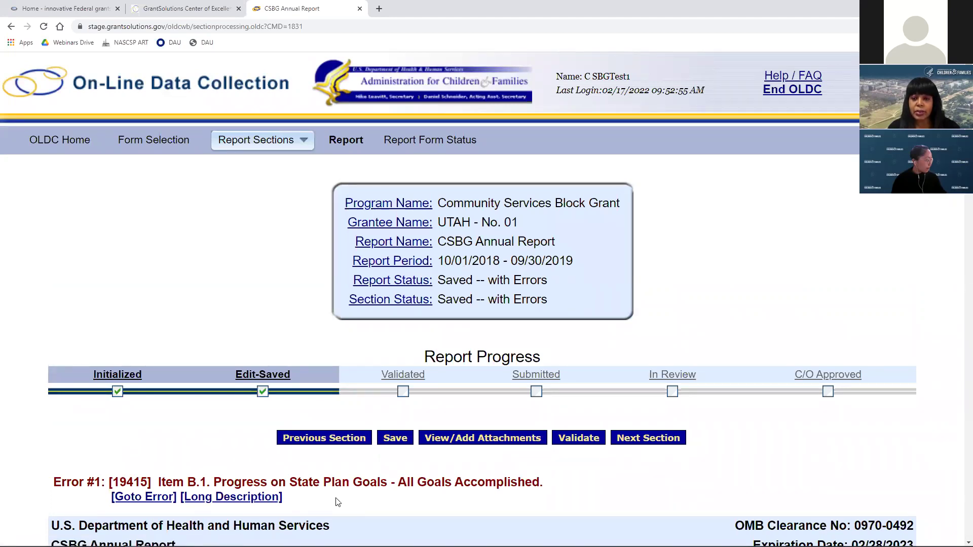
- Read the long description of the item B.1 error and jump to the field it concerns
{"action": "left_click", "coordinate": [233, 501]}
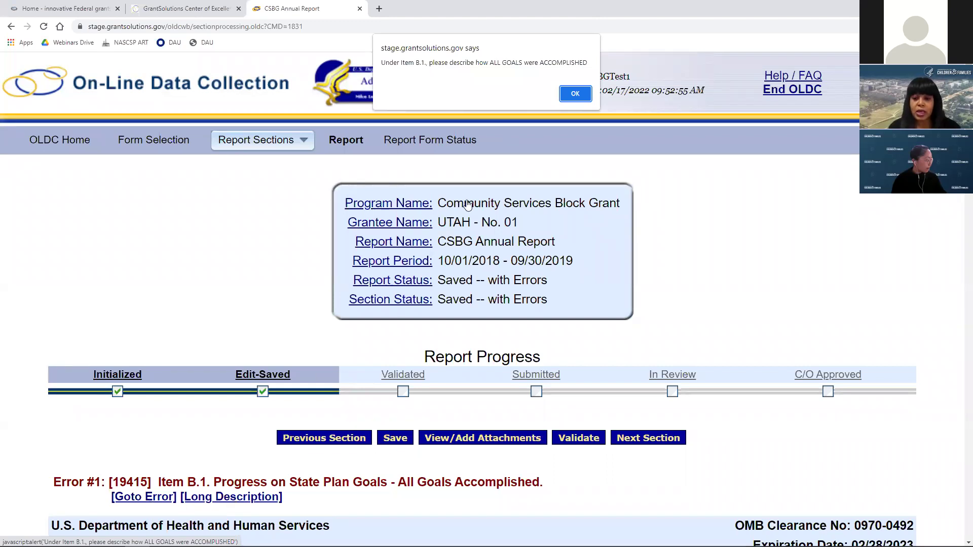
{"action": "left_click", "coordinate": [576, 94]}
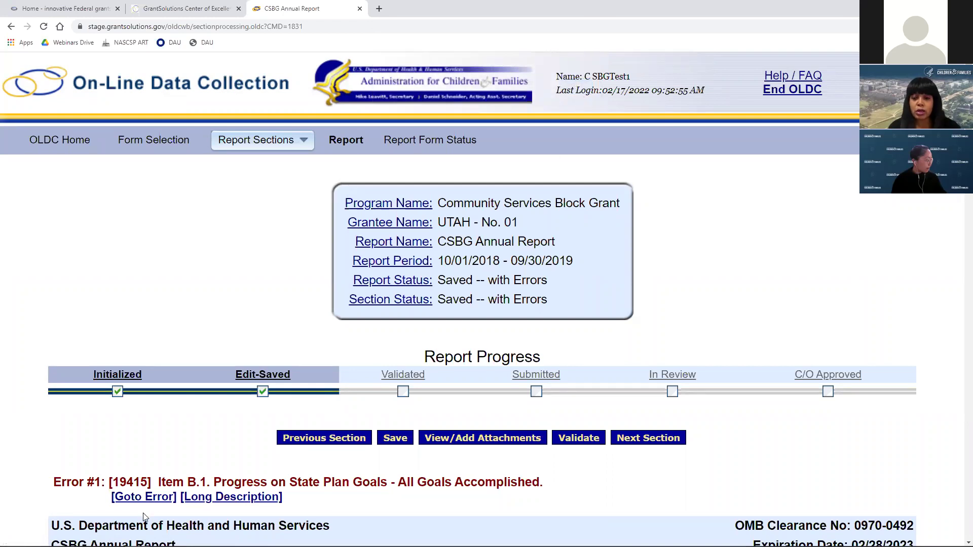
{"action": "left_click", "coordinate": [144, 497]}
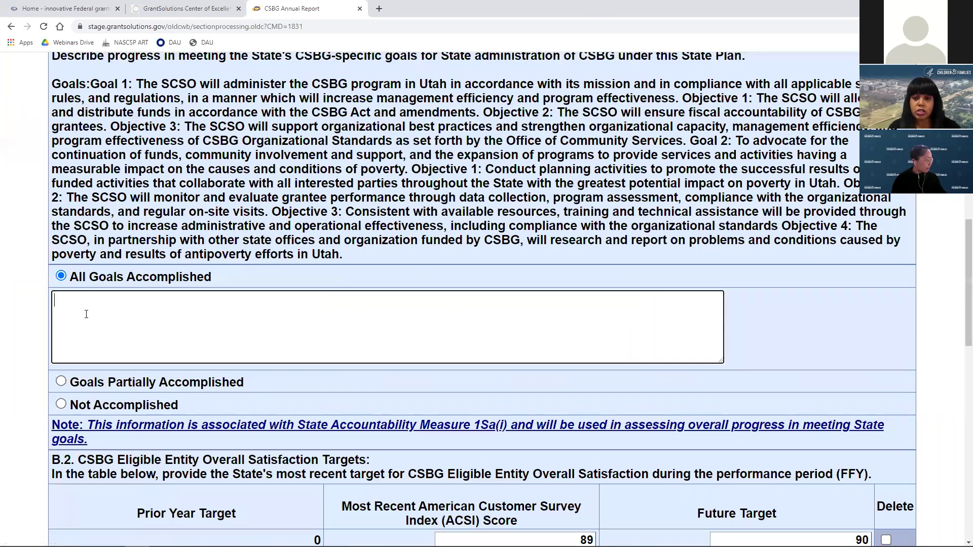
{"action": "scroll", "coordinate": [165, 314], "scroll_direction": "up", "scroll_amount": 4}
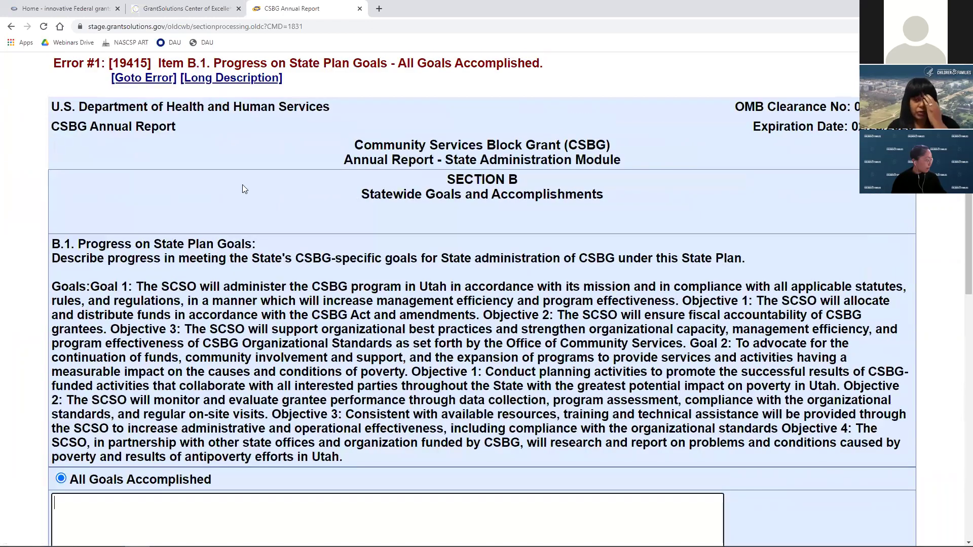
{"action": "left_click", "coordinate": [241, 80]}
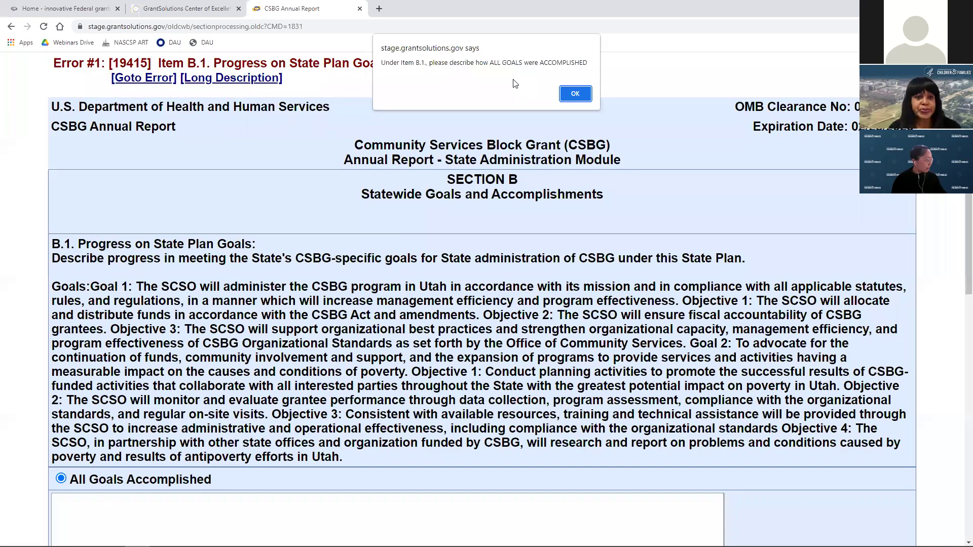
{"action": "left_click", "coordinate": [575, 93]}
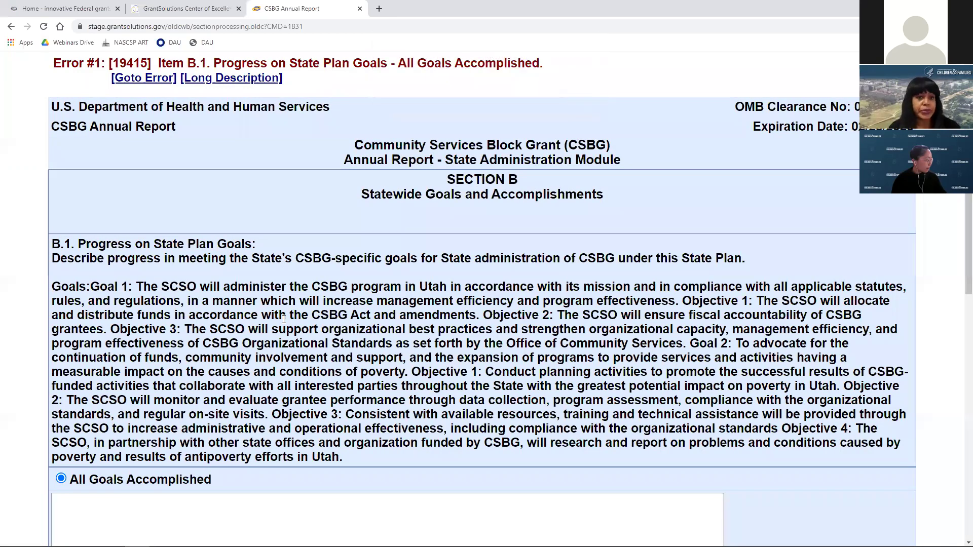
- Enter "Please enter text to clear the error." as the All Goals Accomplished description under item B.1
{"action": "scroll", "coordinate": [58, 461], "scroll_direction": "down", "scroll_amount": 1}
{"action": "left_click", "coordinate": [108, 472]}
{"action": "type", "text": "Please send"}
{"action": "key", "text": "BackSpace"}
{"action": "key", "text": "BackSpace"}
{"action": "key", "text": "BackSpace"}
{"action": "key", "text": "BackSpace"}
{"action": "type", "text": "enter text to "}
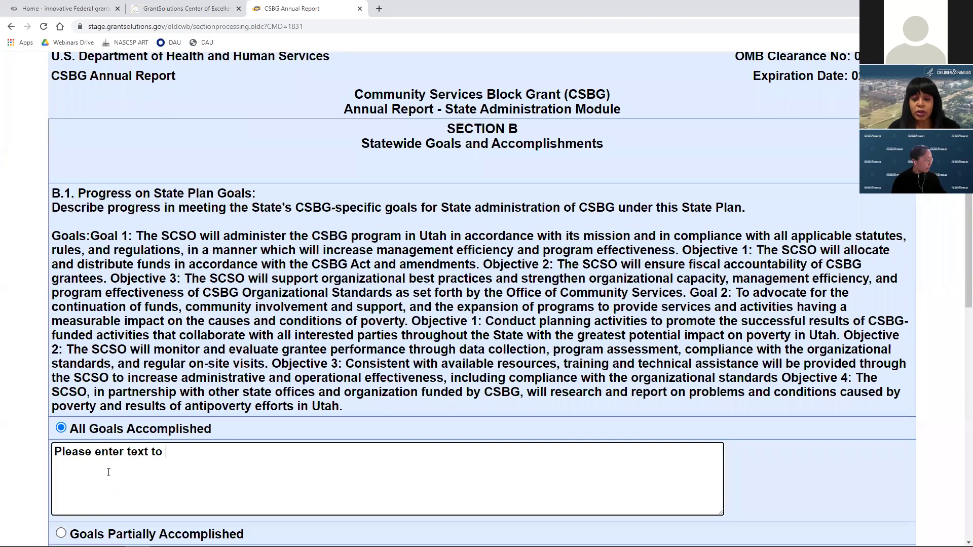
{"action": "type", "text": "clear the error."}
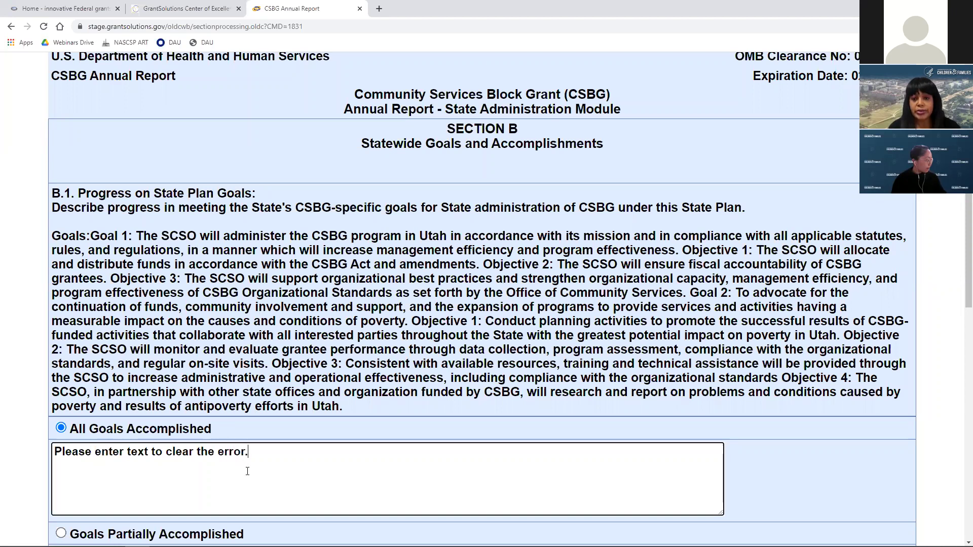
- Validate Section B and check its section status
{"action": "scroll", "coordinate": [248, 471], "scroll_direction": "up", "scroll_amount": 7}
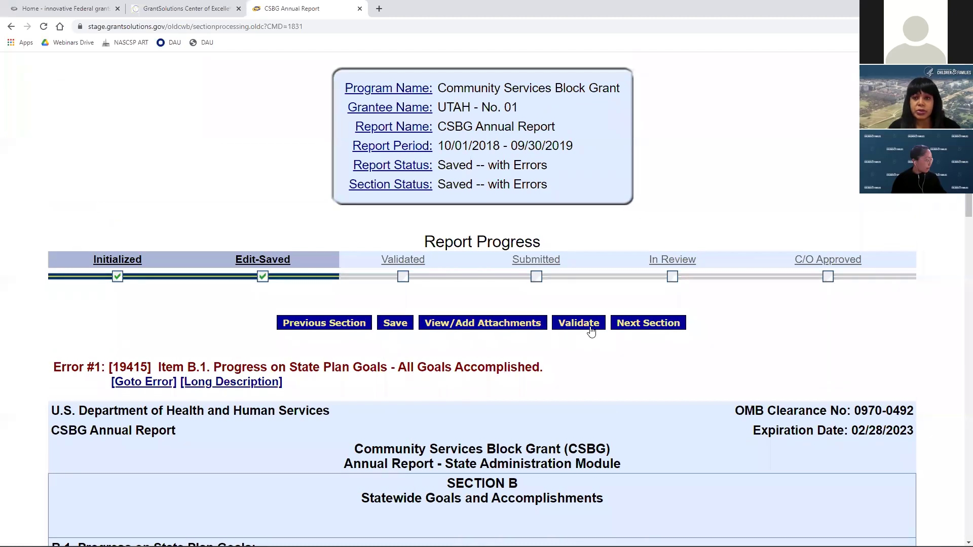
{"action": "left_click", "coordinate": [590, 329]}
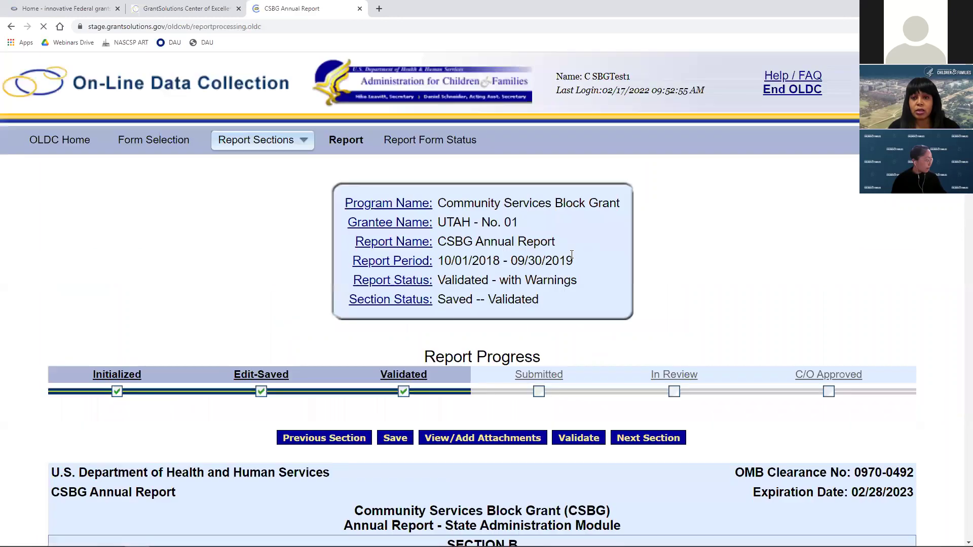
{"action": "left_click_drag", "start_coordinate": [437, 302], "coordinate": [552, 307]}
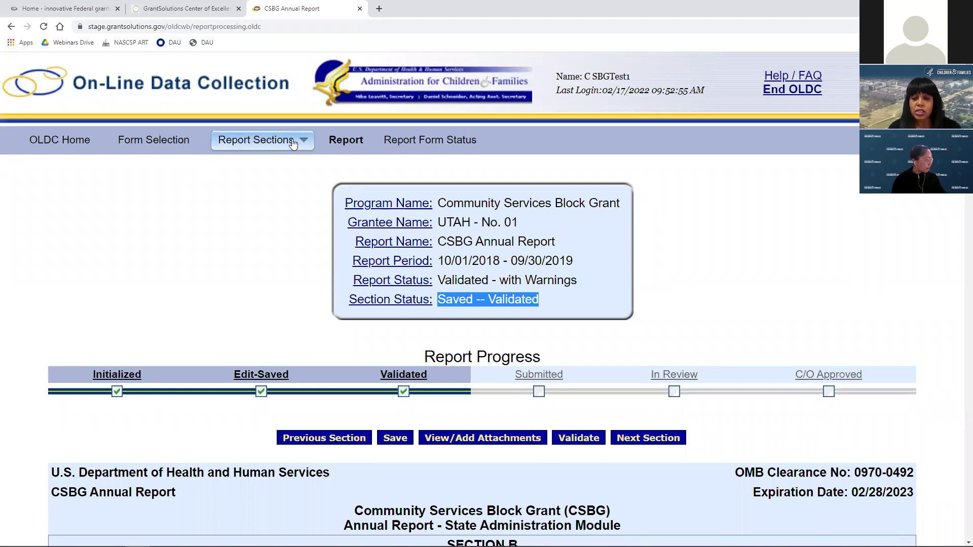
- Return to the report sections overview and review the status of Sections A to I
{"action": "left_click", "coordinate": [293, 144]}
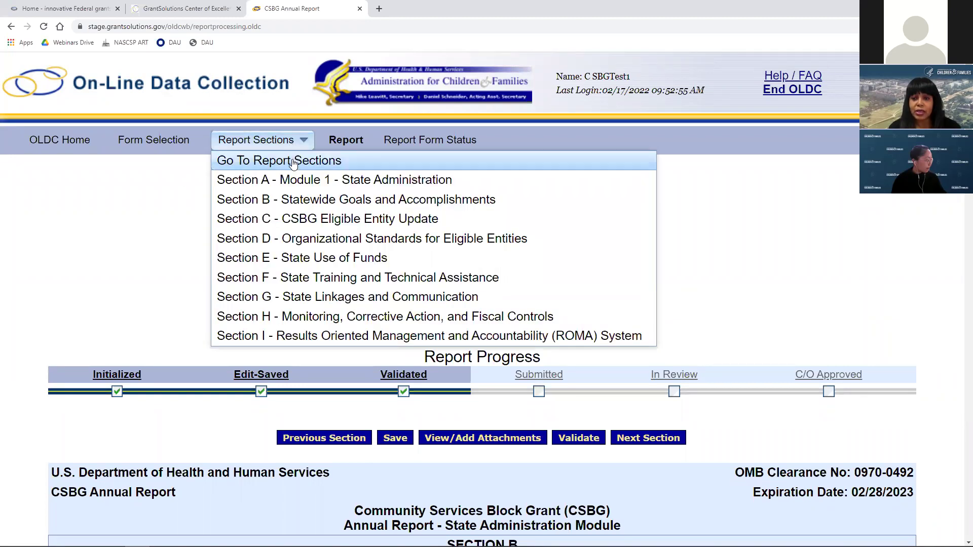
{"action": "left_click", "coordinate": [293, 162]}
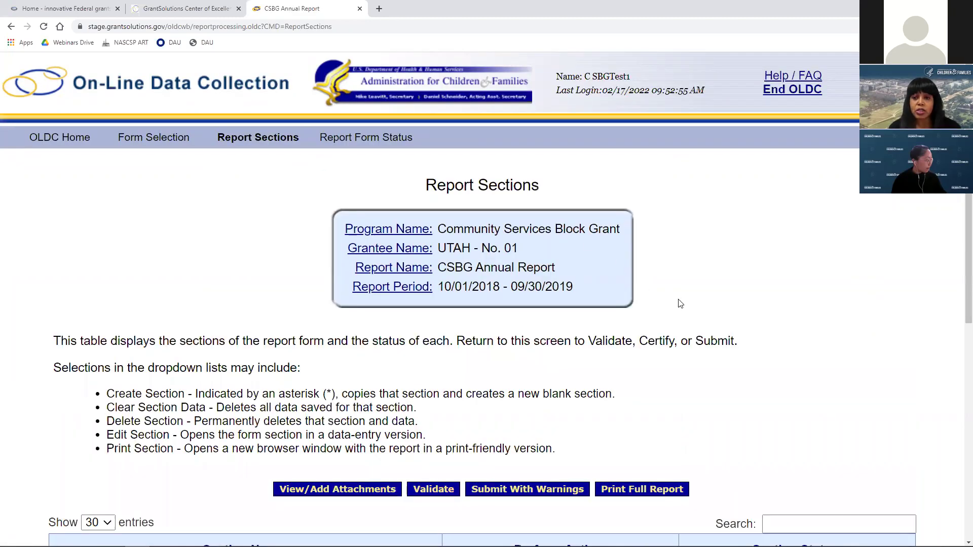
{"action": "scroll", "coordinate": [658, 297], "scroll_direction": "down", "scroll_amount": 2}
{"action": "scroll", "coordinate": [679, 305], "scroll_direction": "down", "scroll_amount": 7}
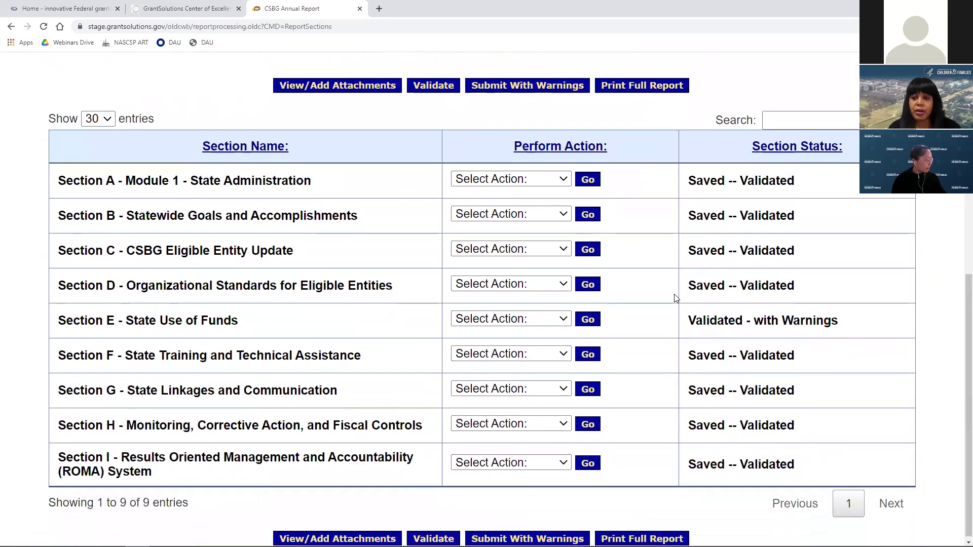
{"action": "left_click_drag", "start_coordinate": [804, 215], "coordinate": [690, 219]}
{"action": "left_click", "coordinate": [830, 270]}
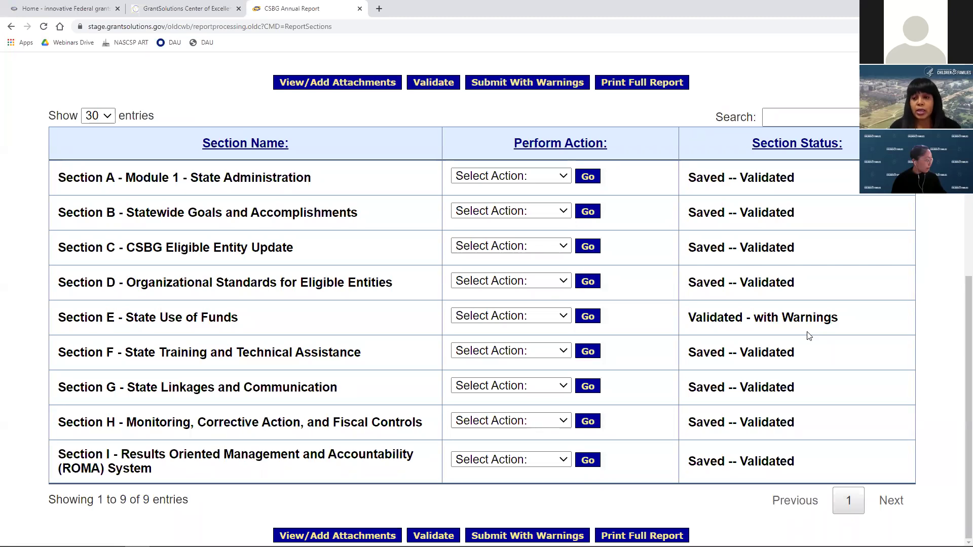
- Open Section E, State Use of Funds, for editing and enter 0 as the actual amount obligated at the E.4 warning
{"action": "left_click", "coordinate": [525, 320]}
{"action": "left_click", "coordinate": [507, 361]}
{"action": "left_click", "coordinate": [587, 316]}
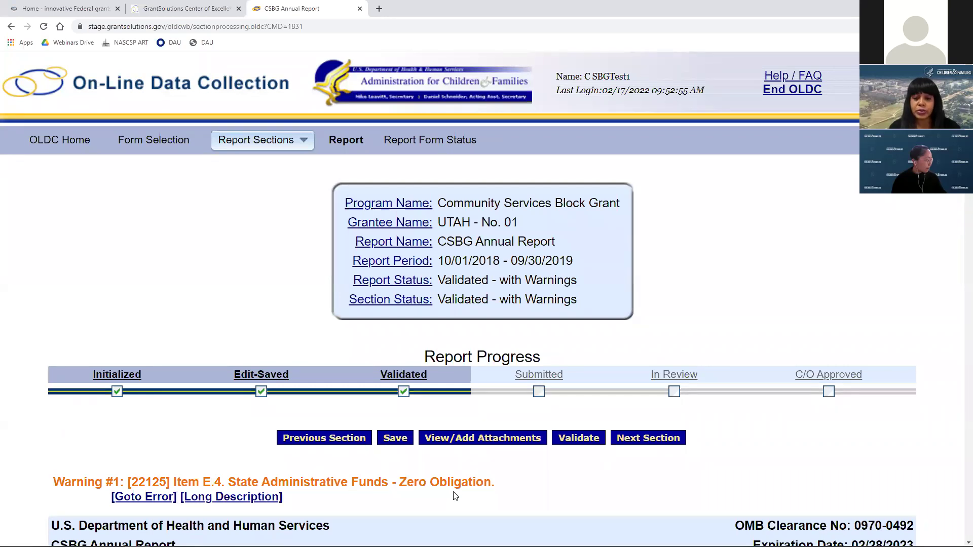
{"action": "left_click", "coordinate": [141, 499]}
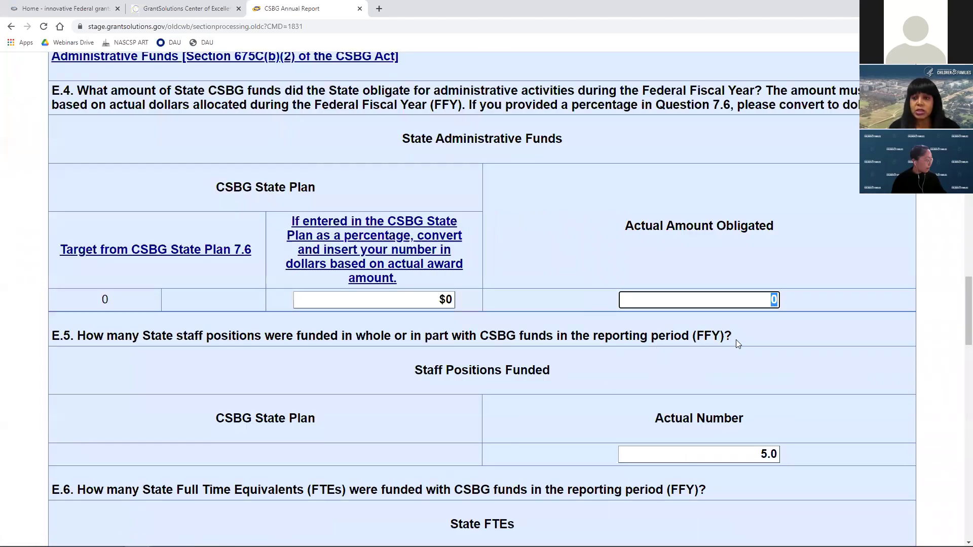
{"action": "type", "text": "0"}
{"action": "left_click", "coordinate": [818, 308]}
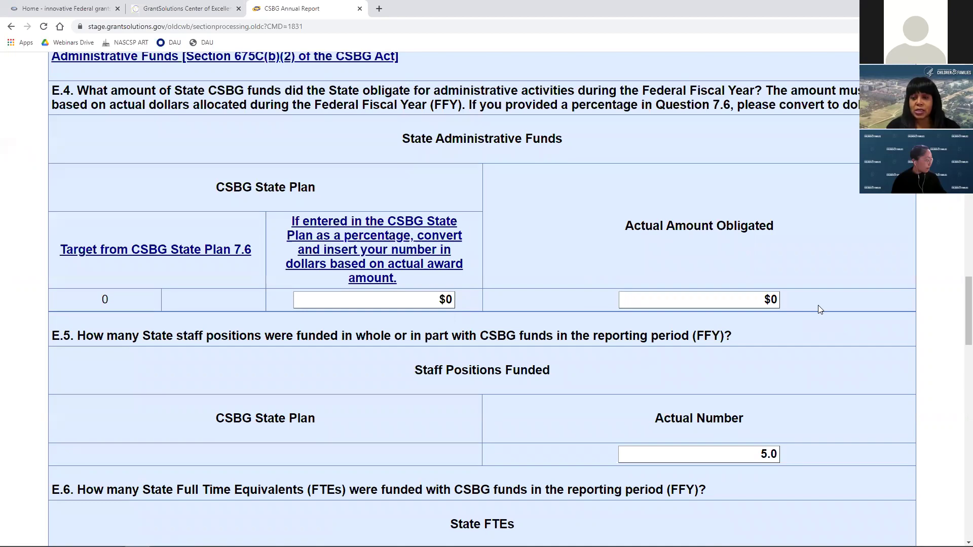
- Return to the report sections overview and submit the report with warnings, accepting the submission and receipt notices
{"action": "scroll", "coordinate": [818, 305], "scroll_direction": "up", "scroll_amount": 20}
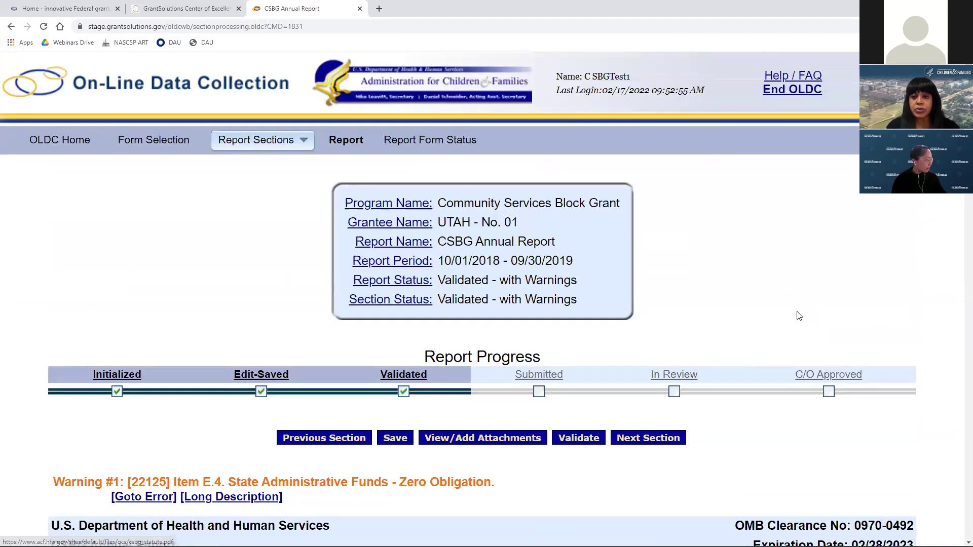
{"action": "left_click", "coordinate": [283, 138]}
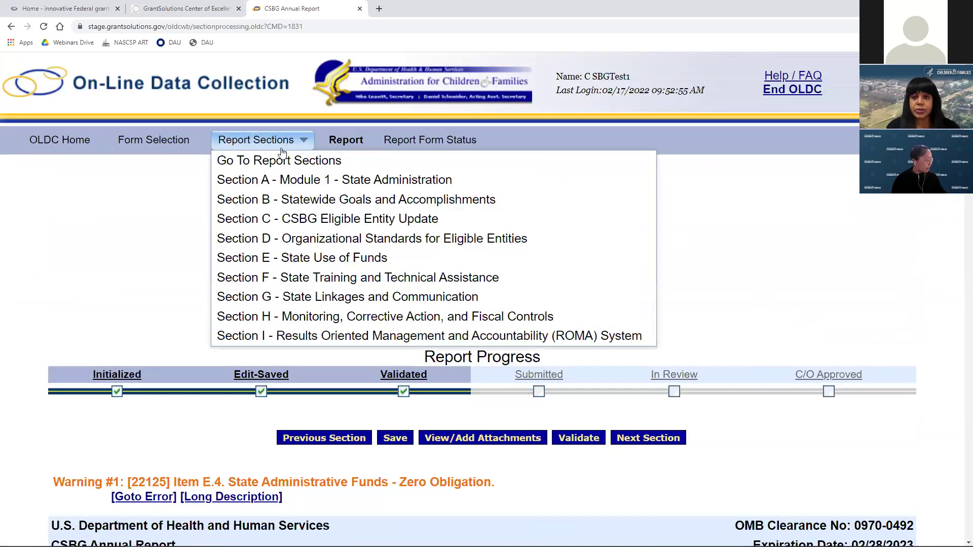
{"action": "left_click", "coordinate": [280, 162]}
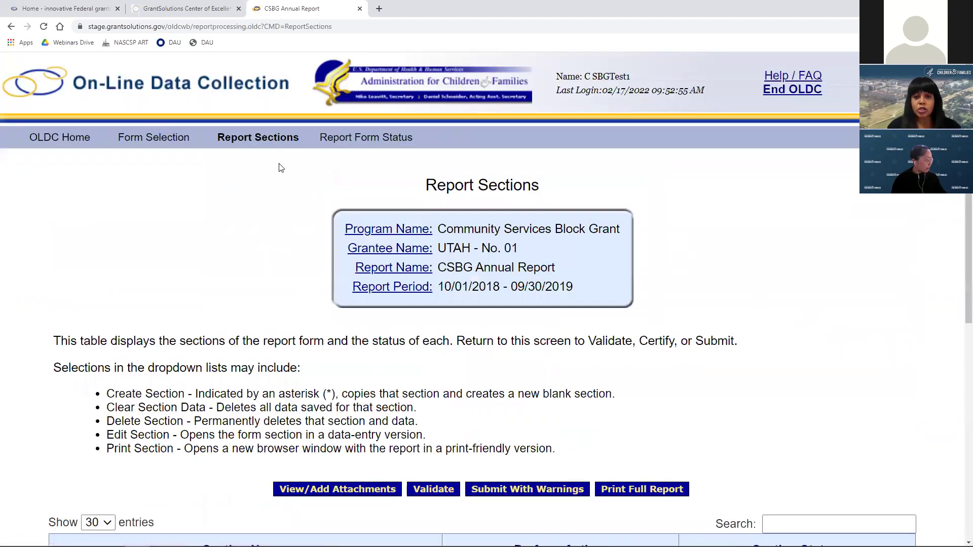
{"action": "scroll", "coordinate": [515, 445], "scroll_direction": "down", "scroll_amount": 1}
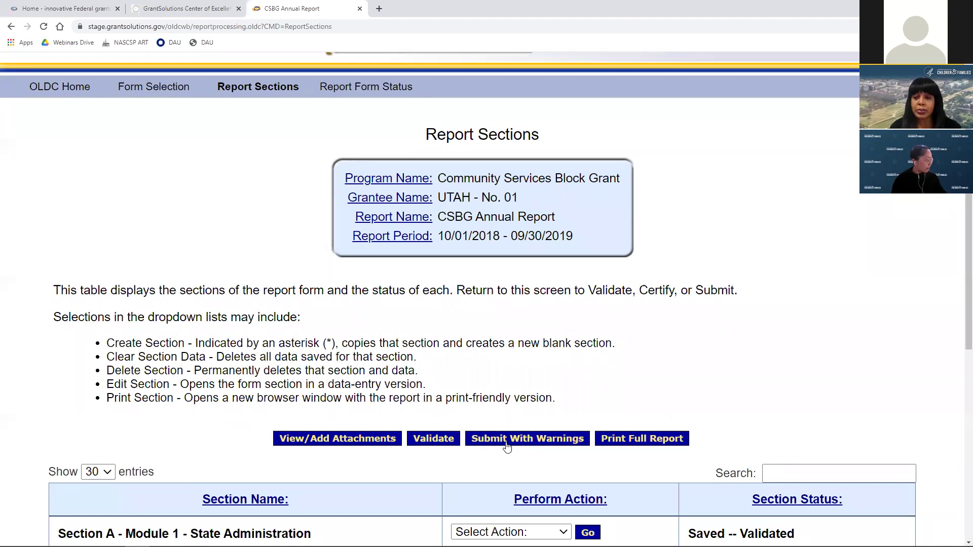
{"action": "left_click", "coordinate": [532, 438]}
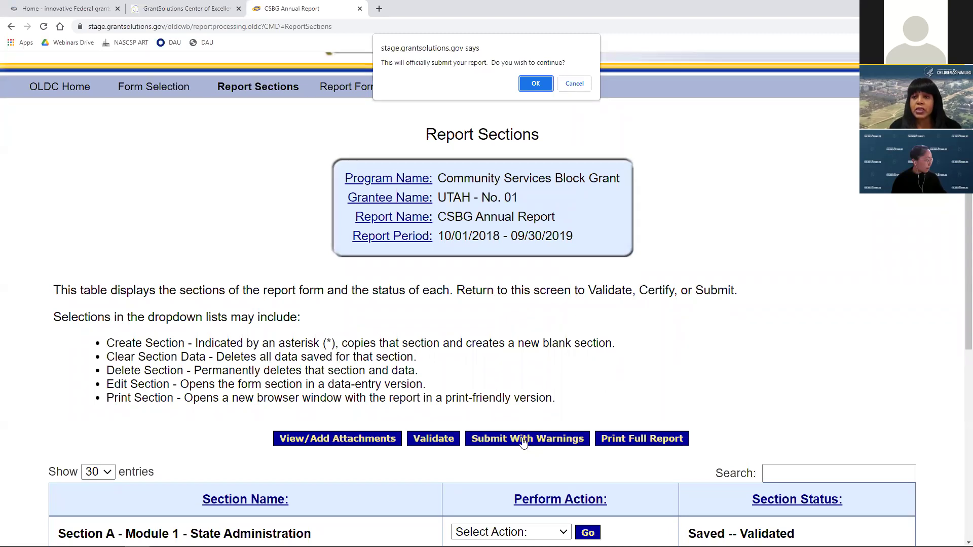
{"action": "left_click", "coordinate": [535, 83]}
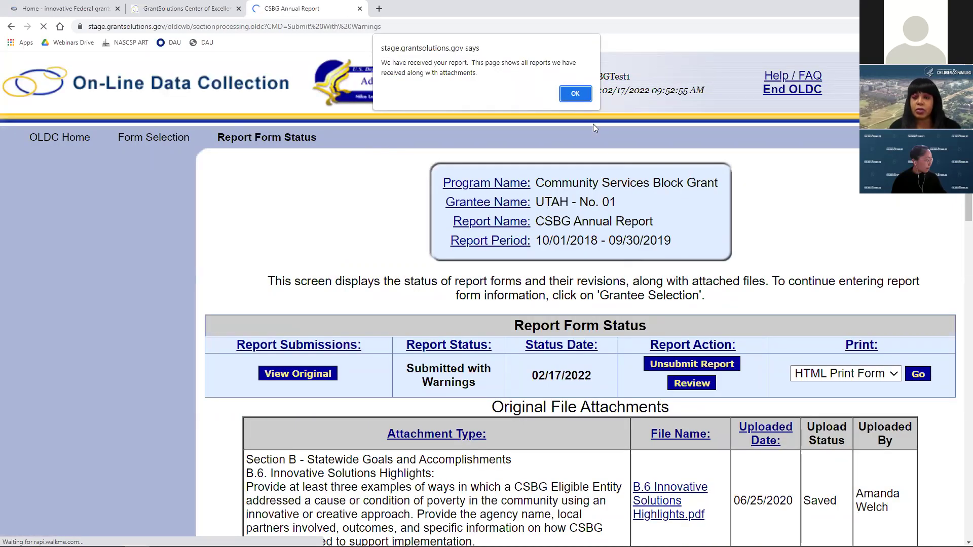
{"action": "left_click", "coordinate": [574, 97]}
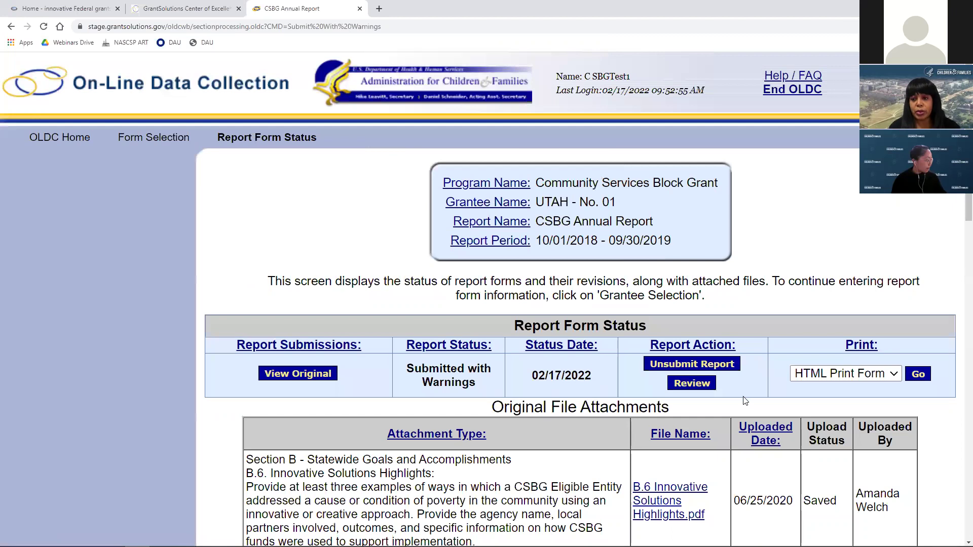
- Return to form selection and switch to the presentation slide on Module 1 Key Functions
{"action": "left_click", "coordinate": [160, 142]}
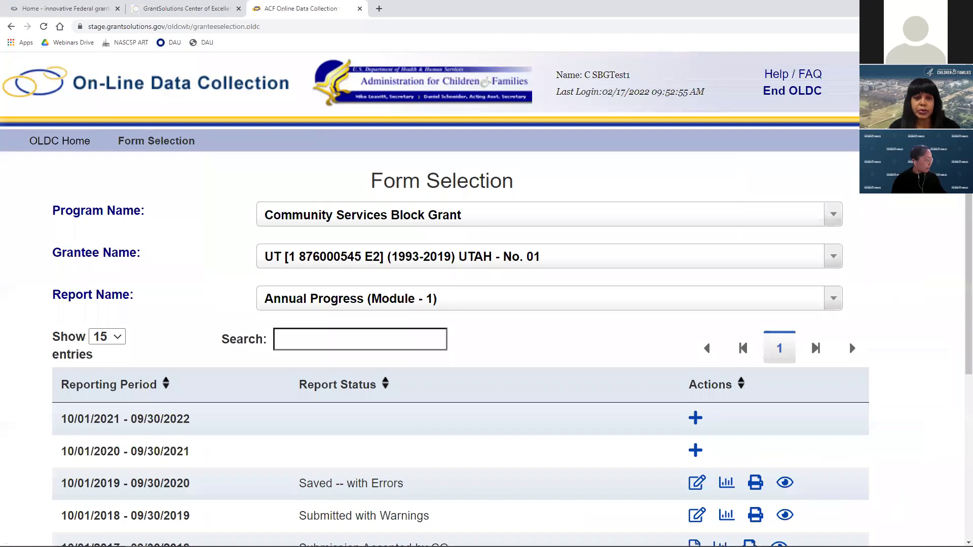
{"action": "key", "text": "alt+Tab"}
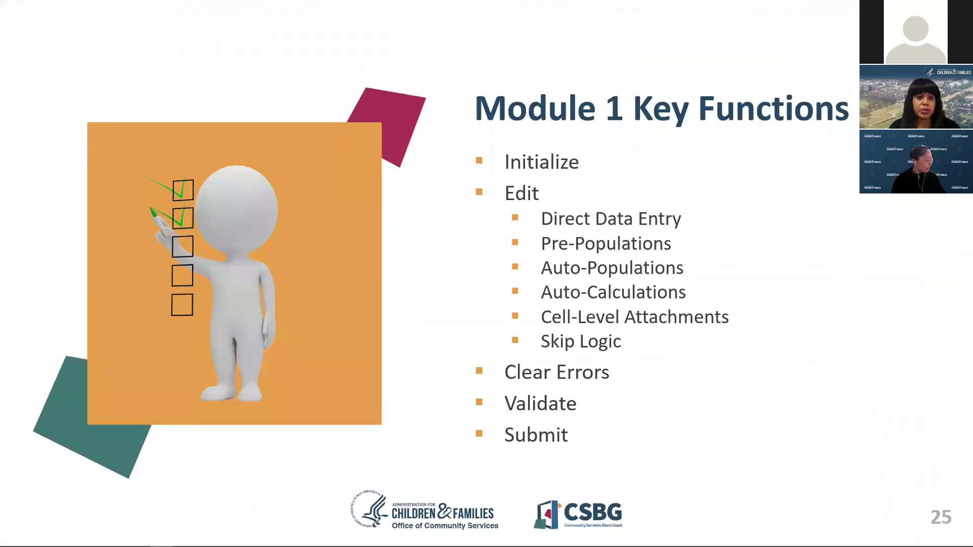
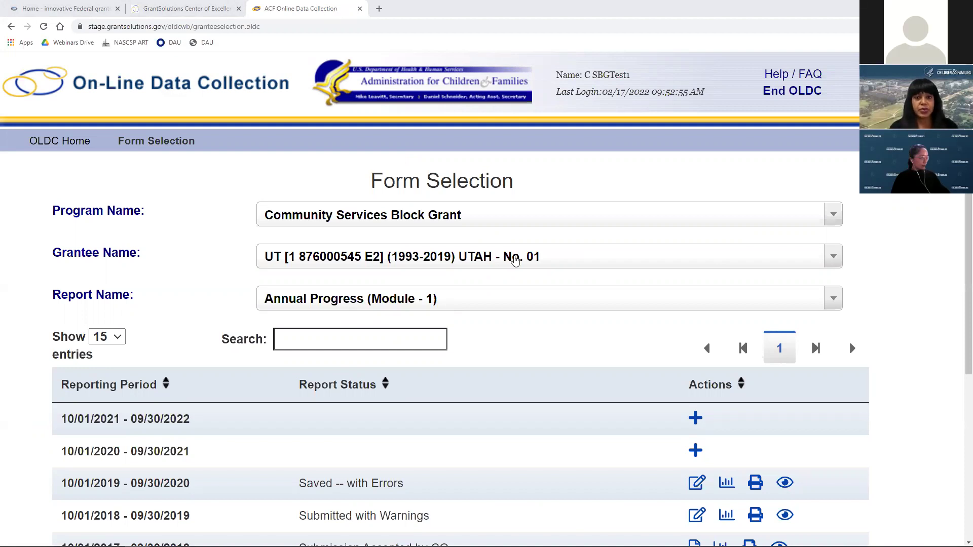
- Choose Module 3 (CSBG Module 3) as the report name for the Utah grantee
{"action": "left_click", "coordinate": [487, 300]}
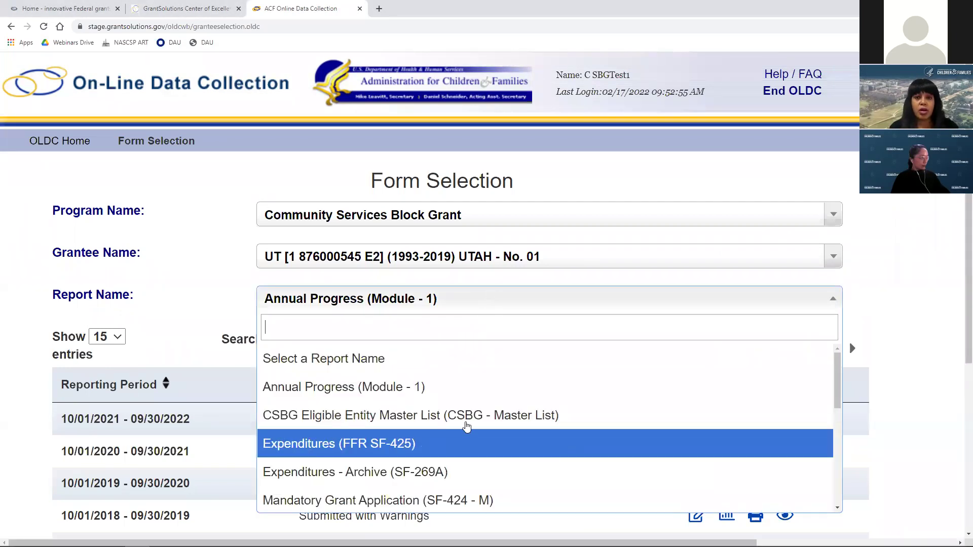
{"action": "scroll", "coordinate": [466, 427], "scroll_direction": "down", "scroll_amount": 2}
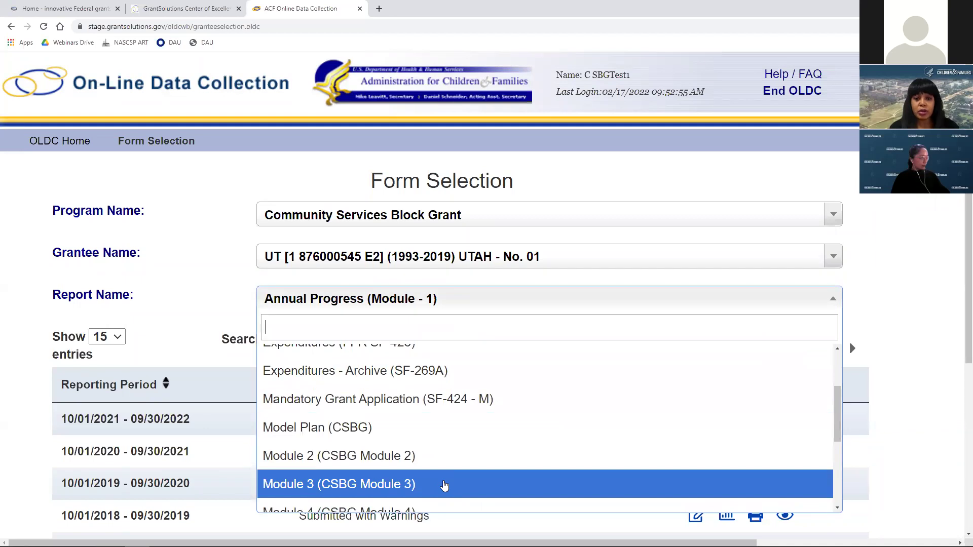
{"action": "left_click", "coordinate": [444, 485]}
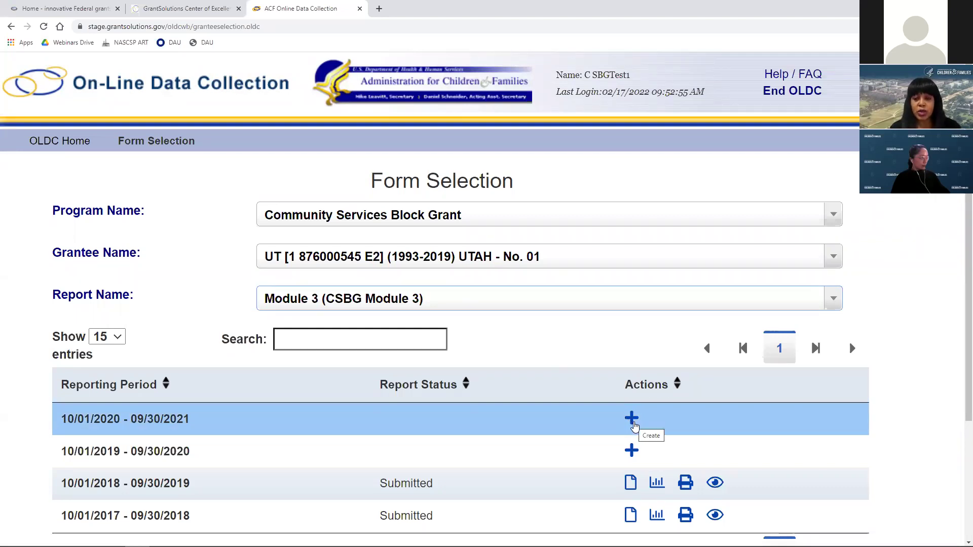
- Create the Module 3 report for 10/01/2020 - 09/30/2021 and open its attachment manager at the form-level attachments
{"action": "left_click", "coordinate": [632, 419]}
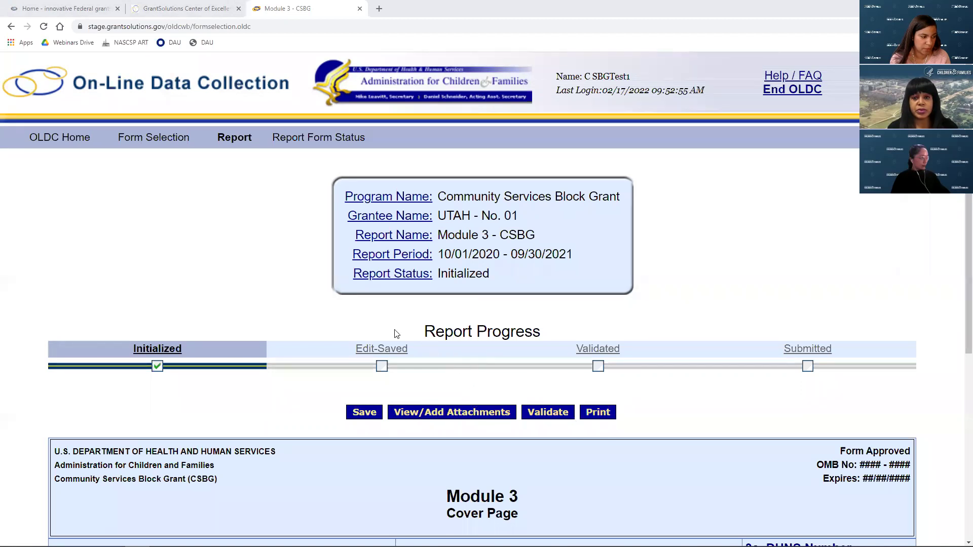
{"action": "left_click", "coordinate": [462, 417]}
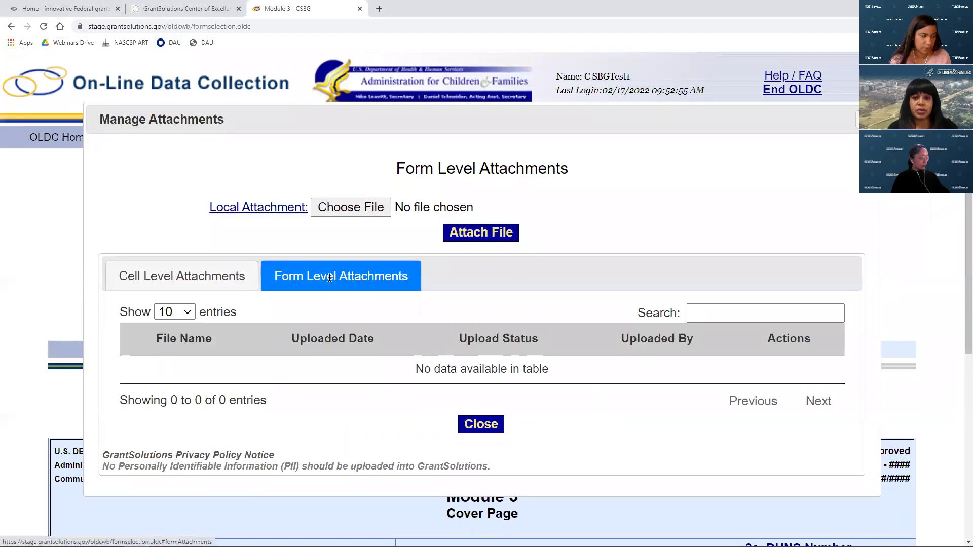
- Attach Utah_Salt Lake City_Module 4 Comments.xlsx as a form-level attachment, accept the upload notice and close the attachment manager
{"action": "left_click", "coordinate": [334, 211]}
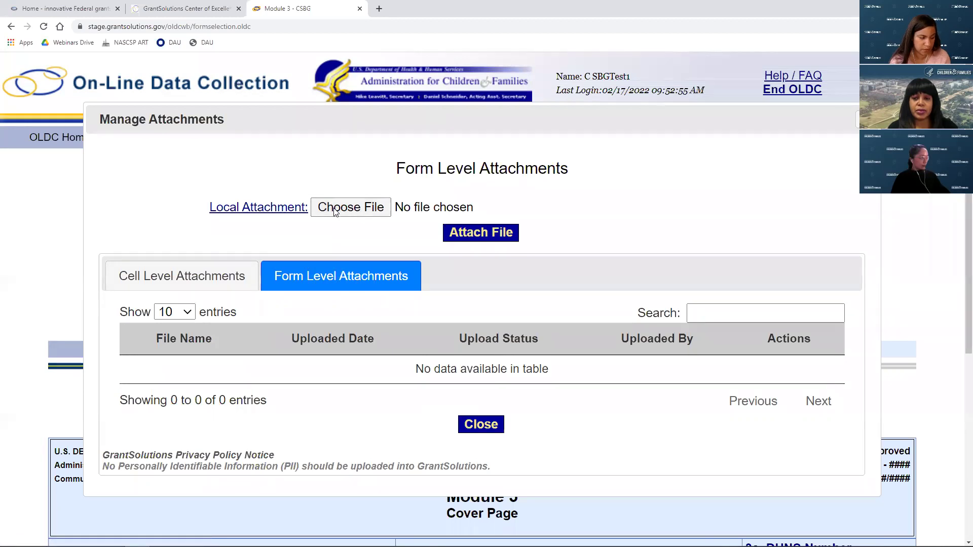
{"action": "left_click", "coordinate": [152, 84]}
{"action": "left_click", "coordinate": [401, 261]}
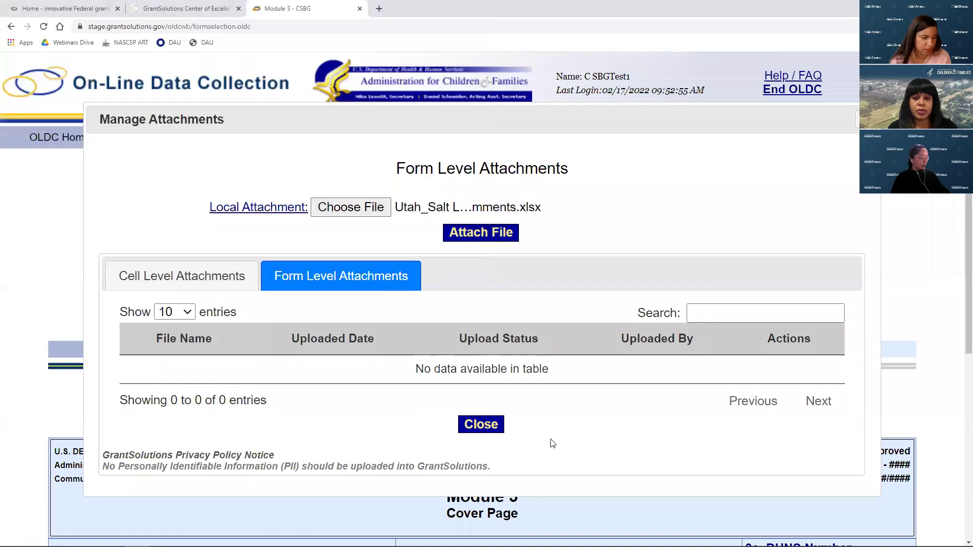
{"action": "left_click", "coordinate": [484, 239]}
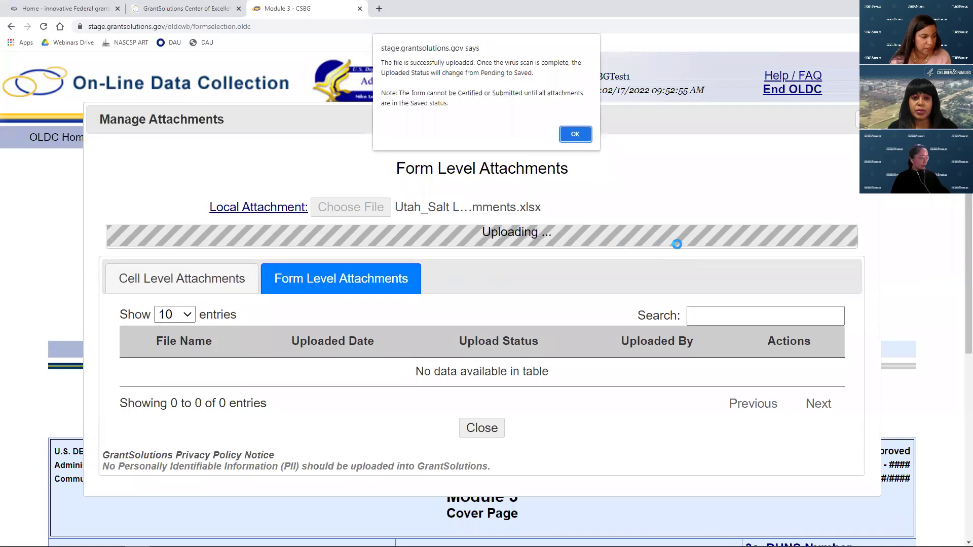
{"action": "left_click", "coordinate": [574, 135]}
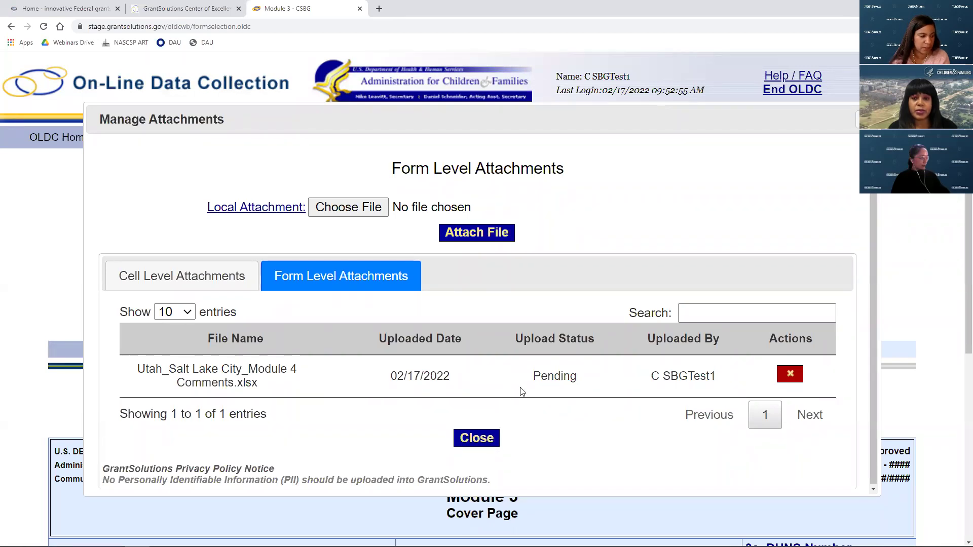
{"action": "left_click", "coordinate": [494, 439]}
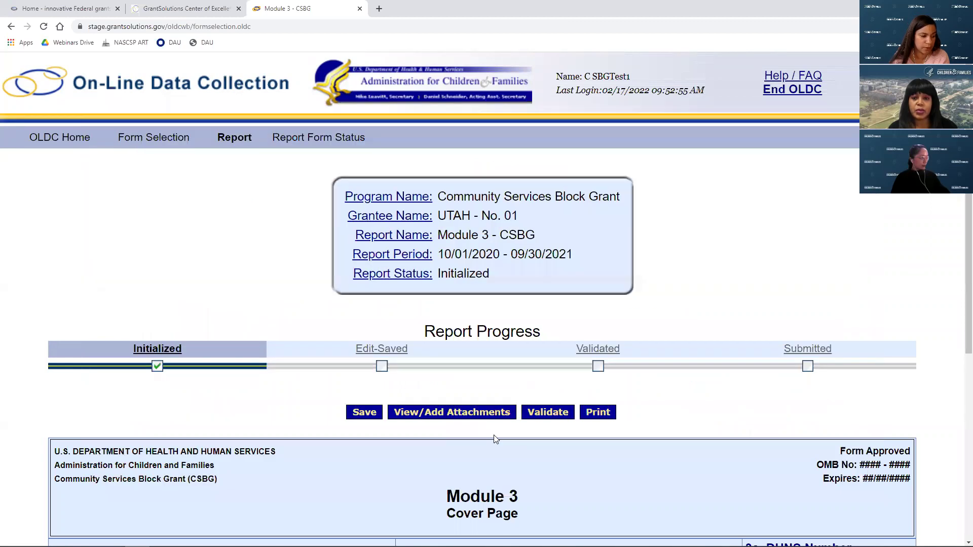
- Validate the Module 3 report and officially submit it, accepting the submission and receipt notices
{"action": "left_click", "coordinate": [557, 415]}
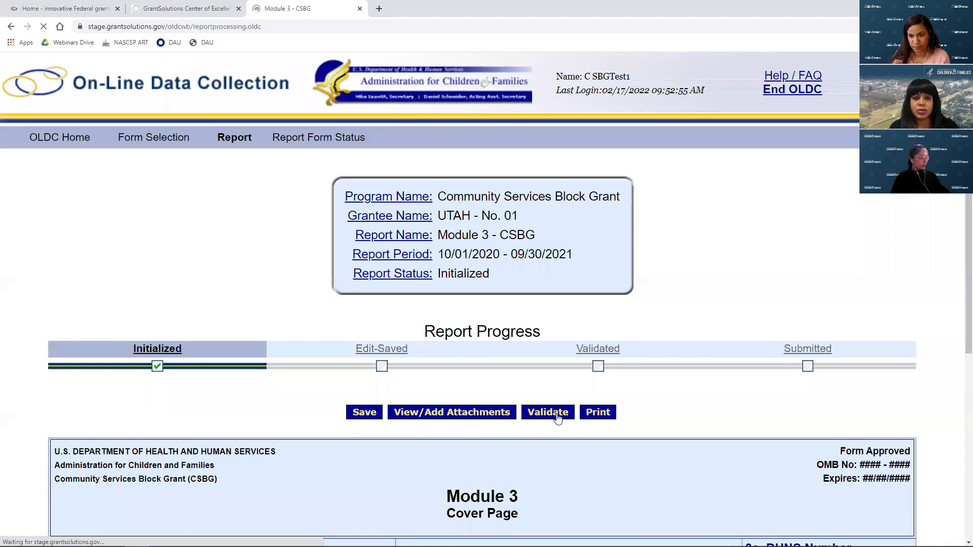
{"action": "scroll", "coordinate": [543, 446], "scroll_direction": "down", "scroll_amount": 1}
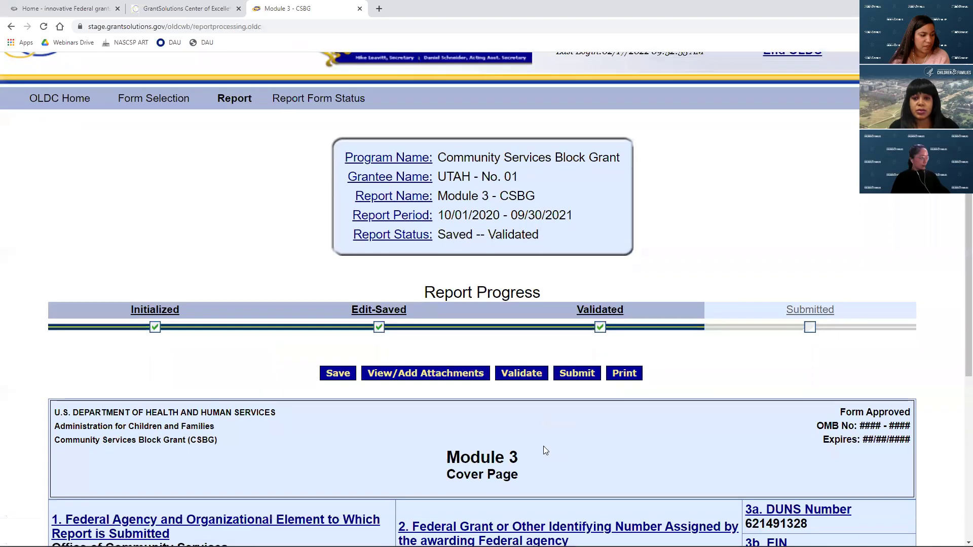
{"action": "scroll", "coordinate": [544, 447], "scroll_direction": "up", "scroll_amount": 1}
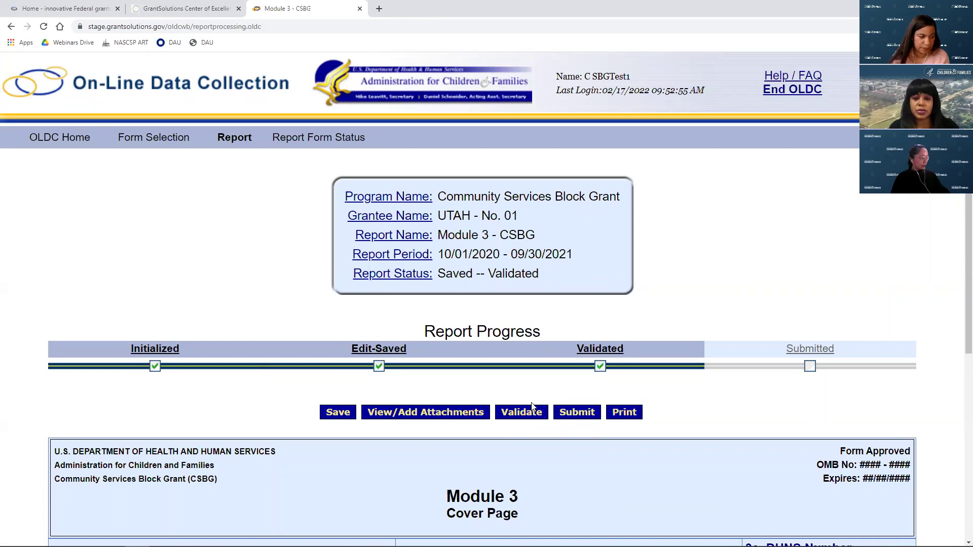
{"action": "left_click", "coordinate": [583, 414]}
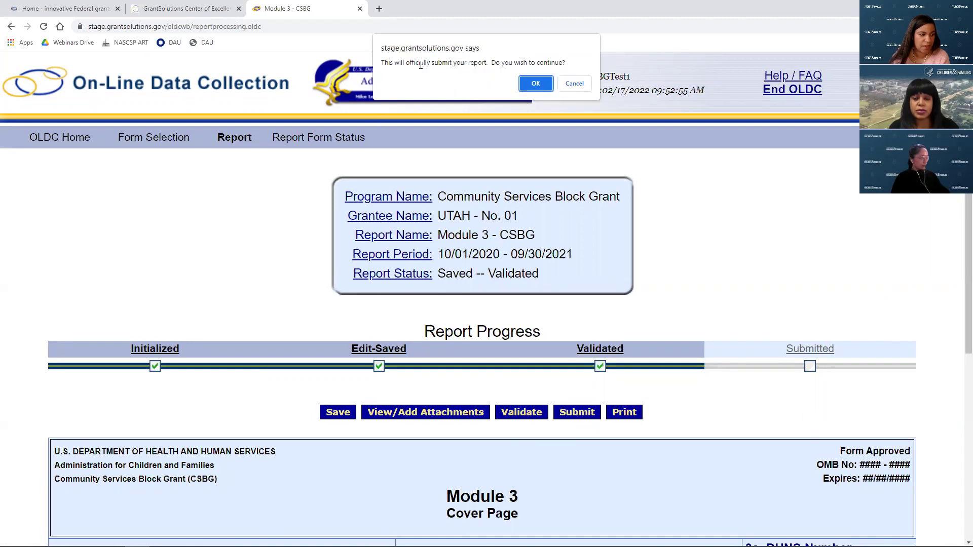
{"action": "left_click", "coordinate": [542, 86]}
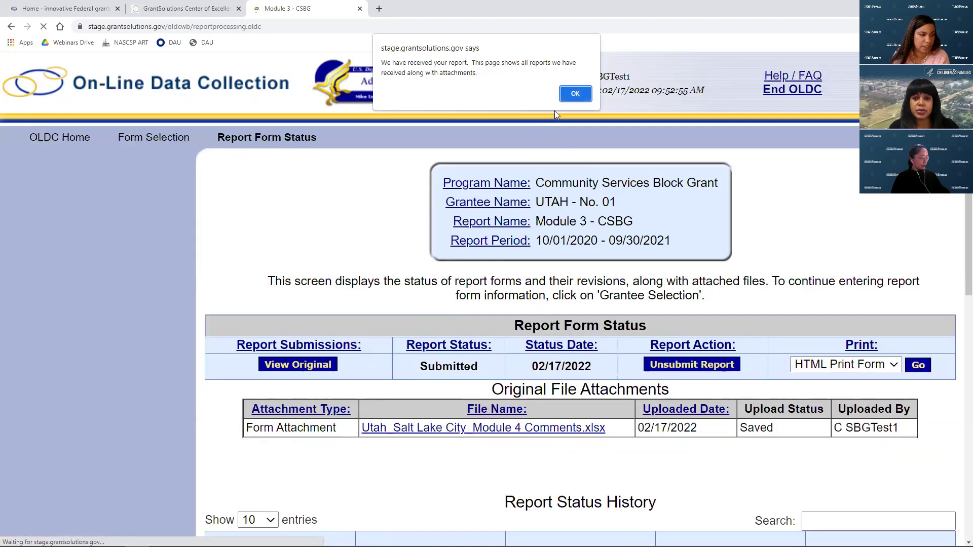
{"action": "left_click", "coordinate": [568, 93]}
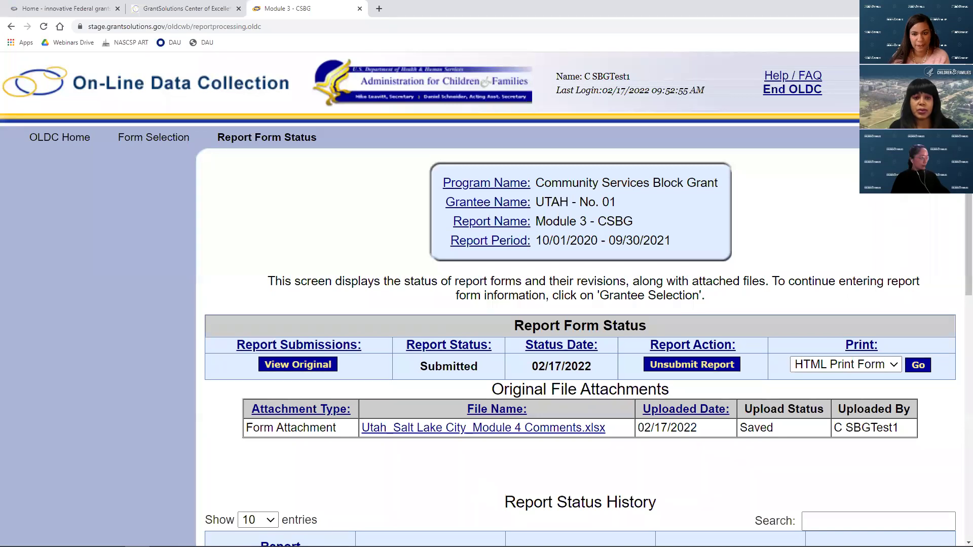
- Switch to the presentation and advance from Module 3 Key Functions to the Submitting Modules 2 & 4 slide
{"action": "key", "text": "alt+Tab"}
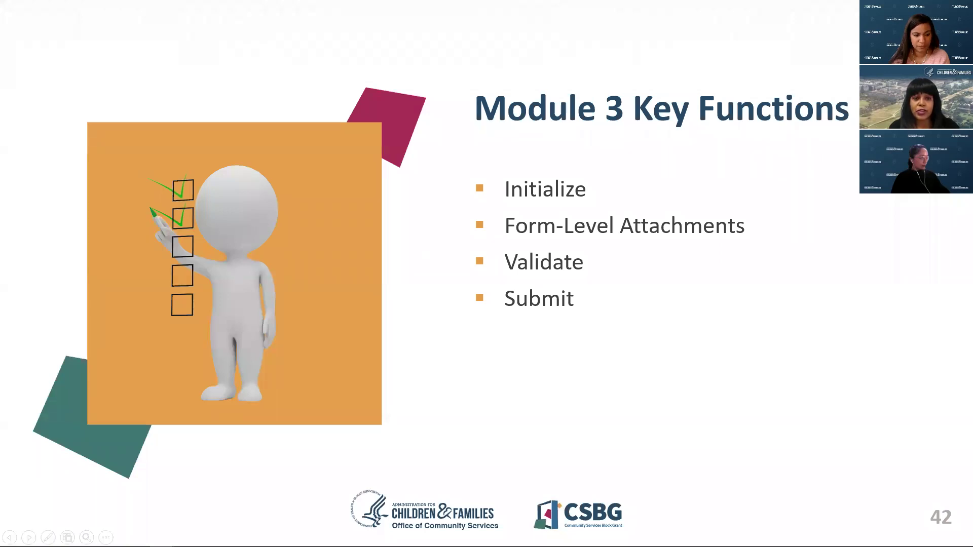
{"action": "key", "text": "Right"}
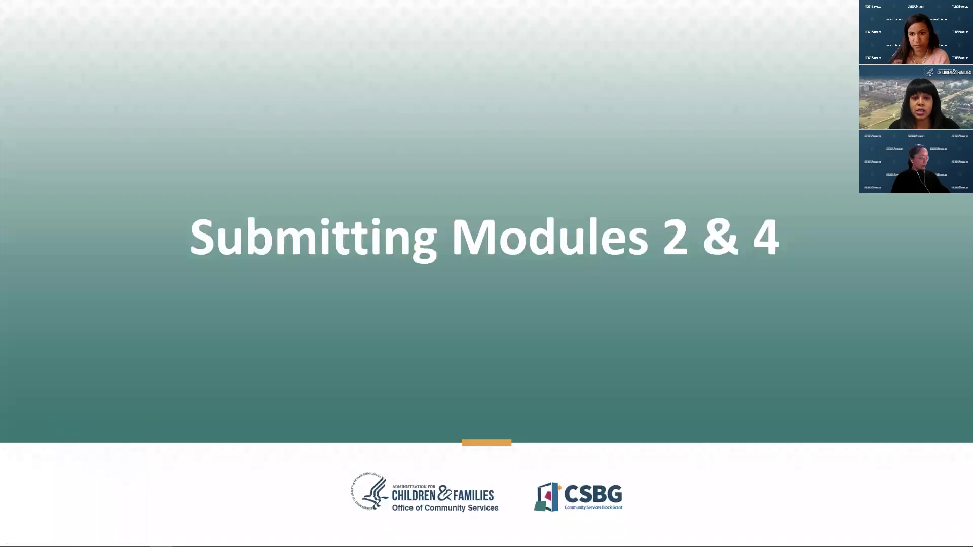
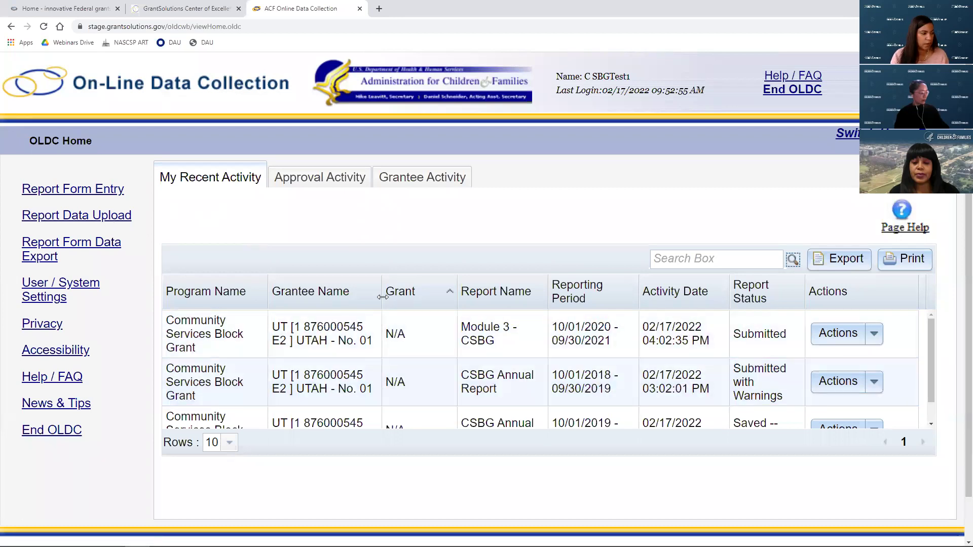
- Open Report Data Upload in the browser and choose Community Services Block Grant as the program name
{"action": "left_click", "coordinate": [99, 221]}
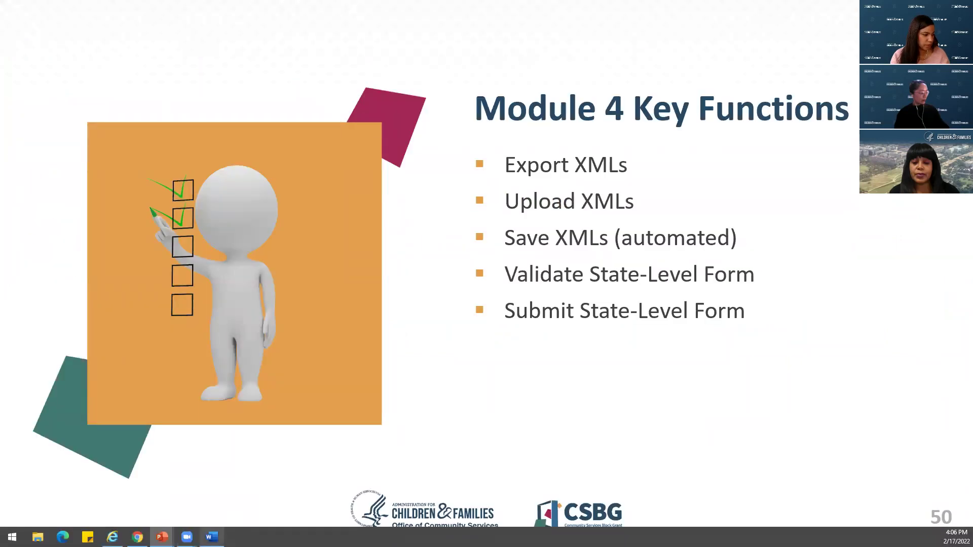
{"action": "left_click", "coordinate": [137, 537]}
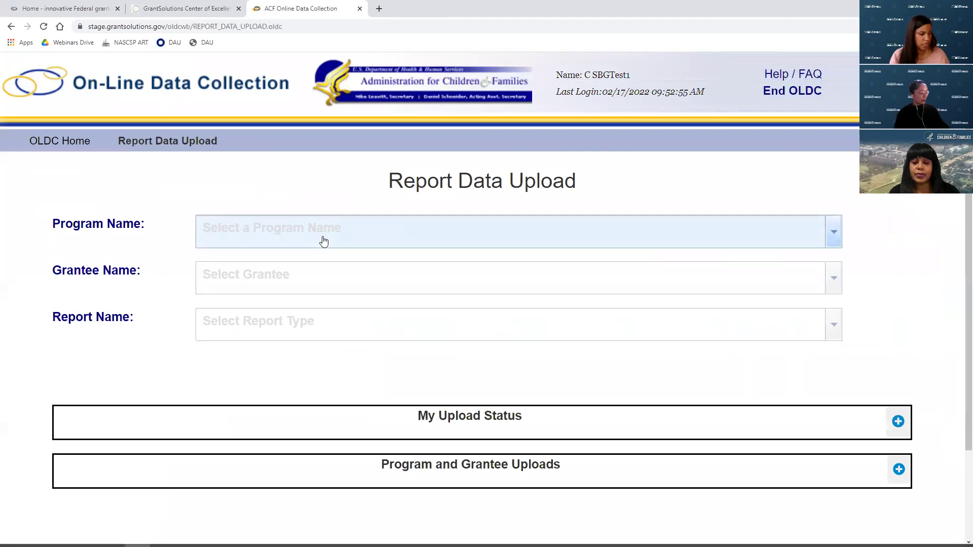
{"action": "left_click", "coordinate": [324, 241]}
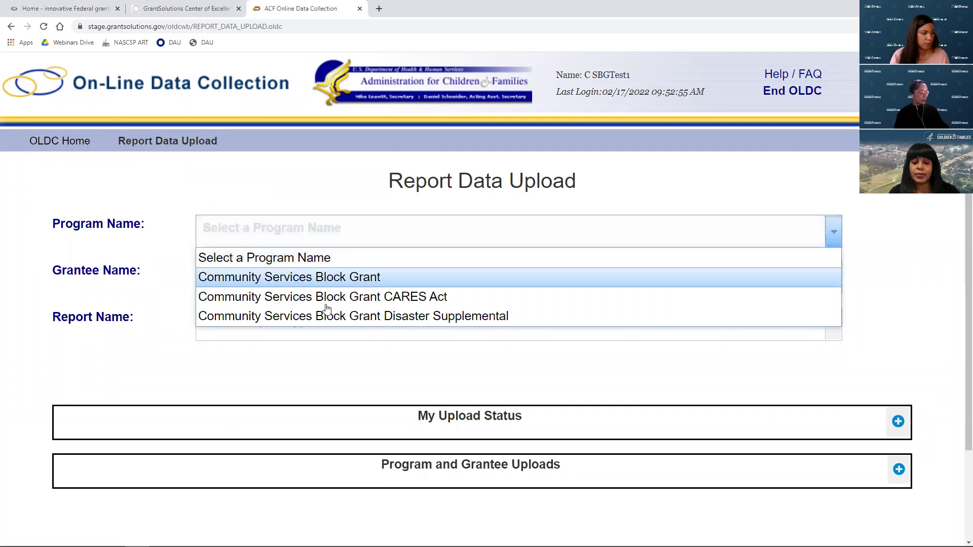
{"action": "left_click", "coordinate": [346, 278]}
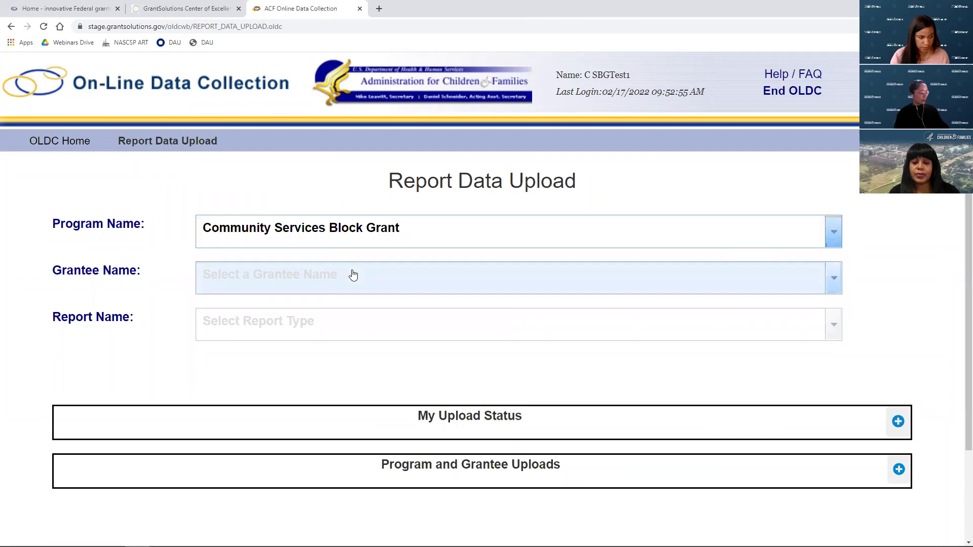
{"action": "left_click", "coordinate": [424, 239]}
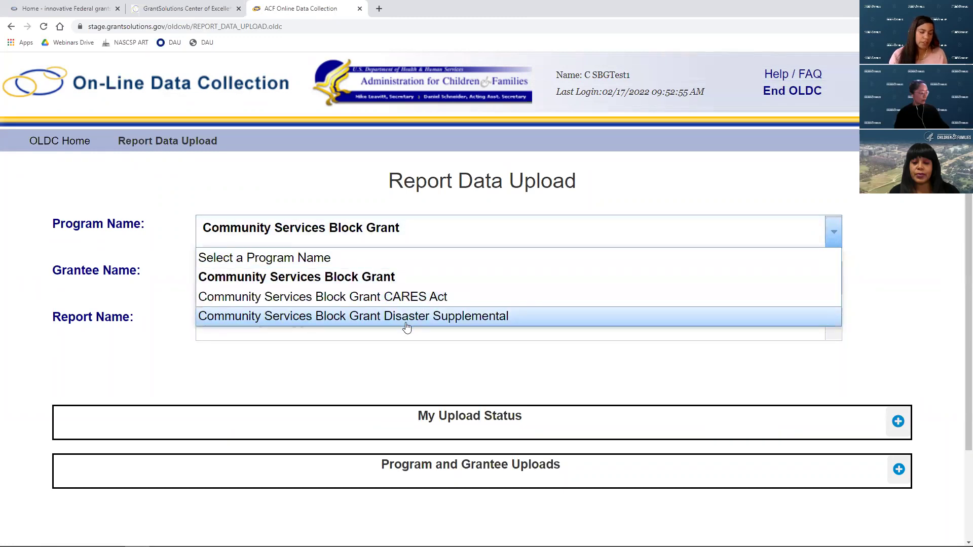
{"action": "left_click", "coordinate": [489, 279]}
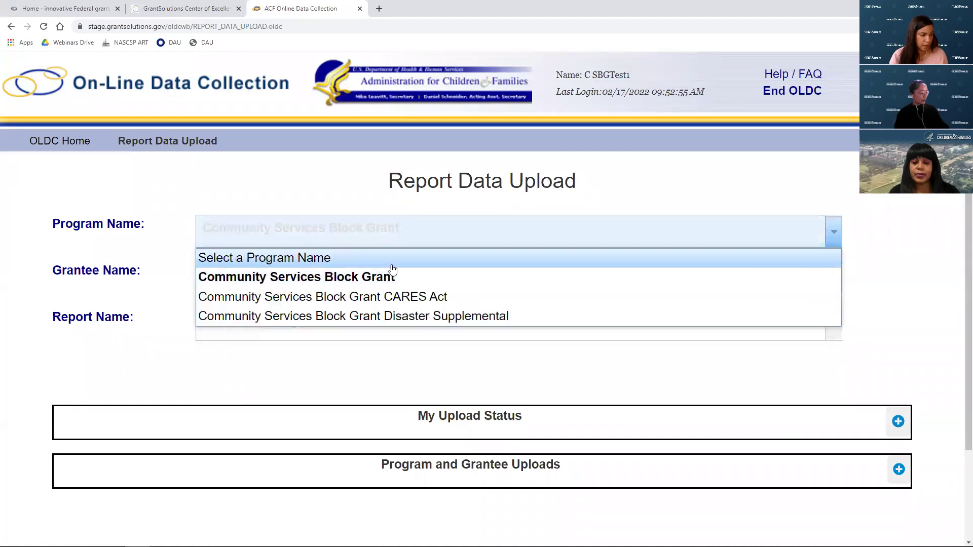
{"action": "left_click", "coordinate": [358, 279]}
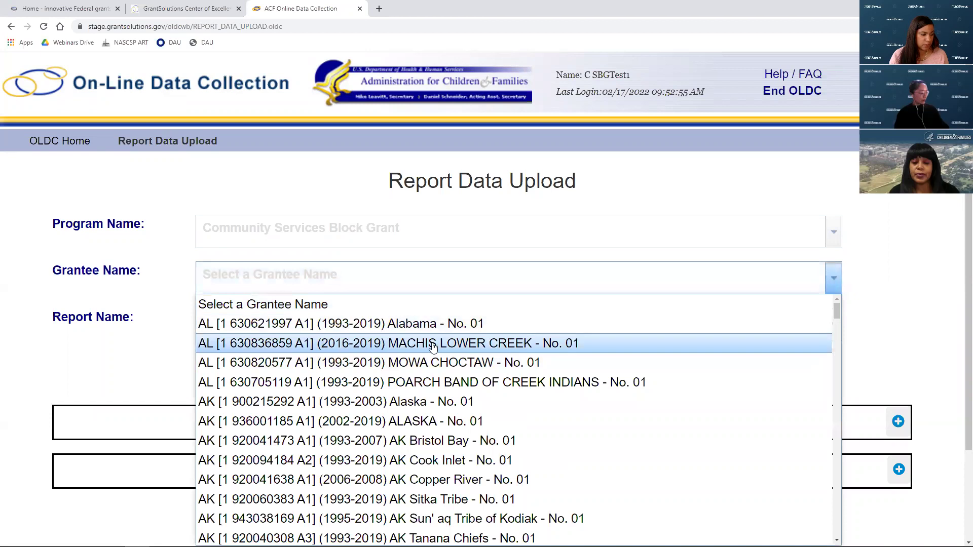
- Select UTAH - No. 01 as the grantee for the data upload
{"action": "scroll", "coordinate": [437, 344], "scroll_direction": "down", "scroll_amount": 1}
{"action": "scroll", "coordinate": [436, 344], "scroll_direction": "down", "scroll_amount": 20}
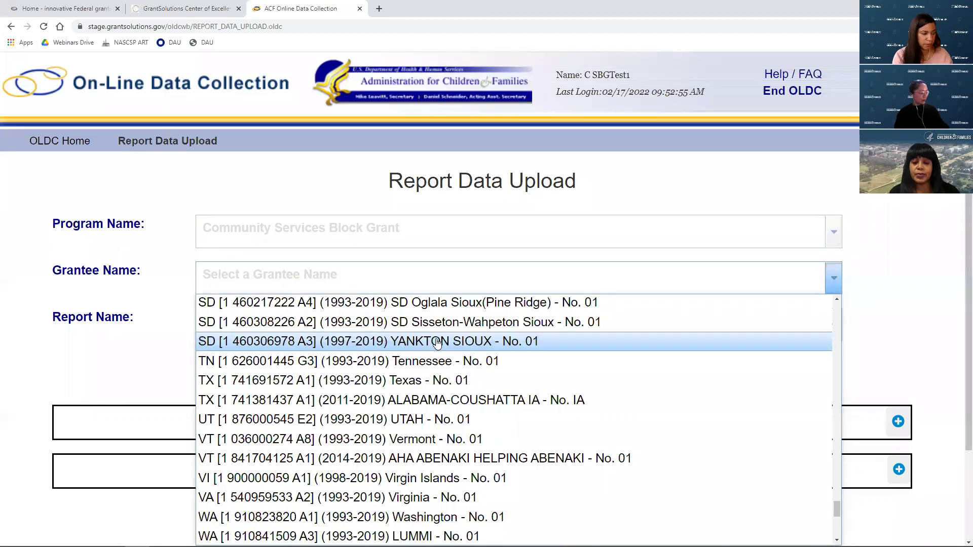
{"action": "scroll", "coordinate": [436, 344], "scroll_direction": "down", "scroll_amount": 2}
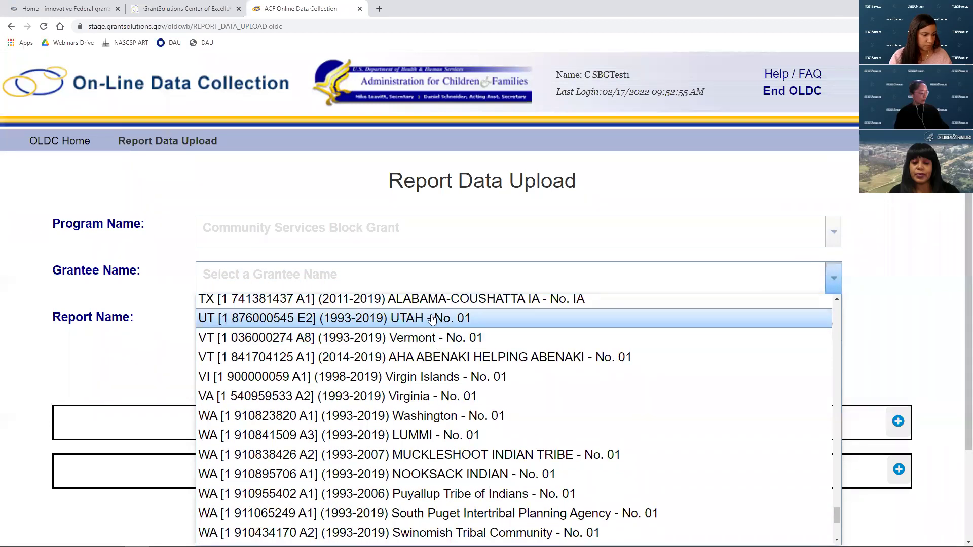
{"action": "left_click", "coordinate": [434, 318]}
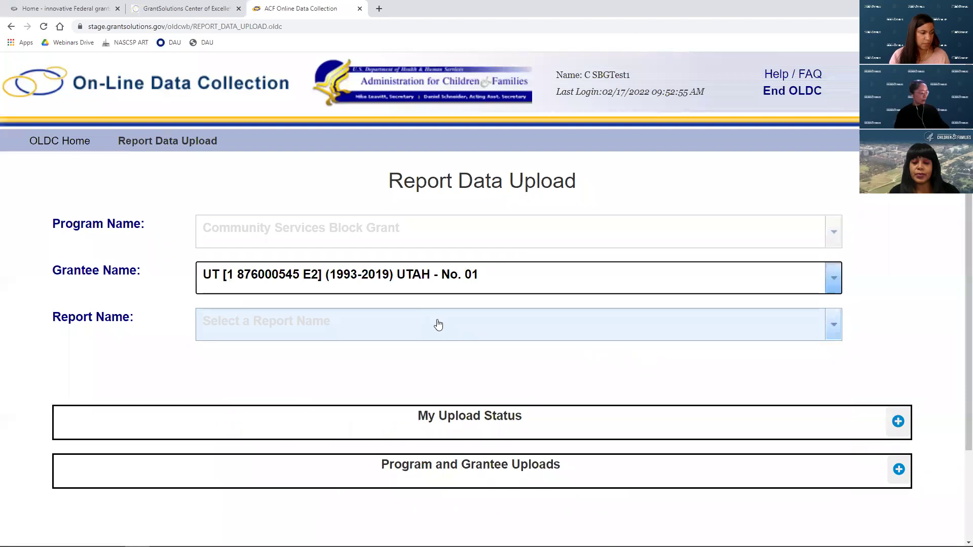
- Set the report name to Module 2 (CSBG Module 2) and the report period to 10/01/2020 - 09/30/2021
{"action": "left_click", "coordinate": [438, 325]}
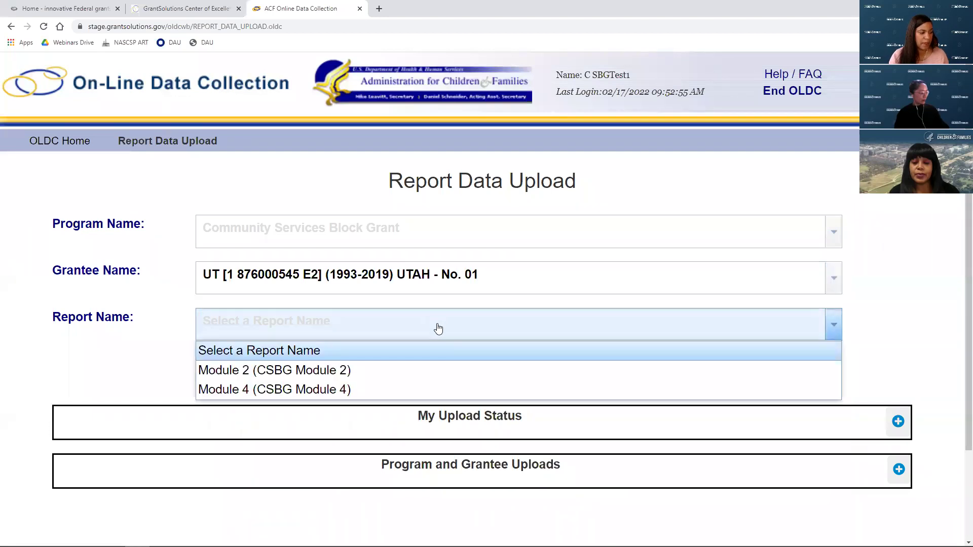
{"action": "left_click", "coordinate": [420, 370]}
{"action": "left_click", "coordinate": [422, 369]}
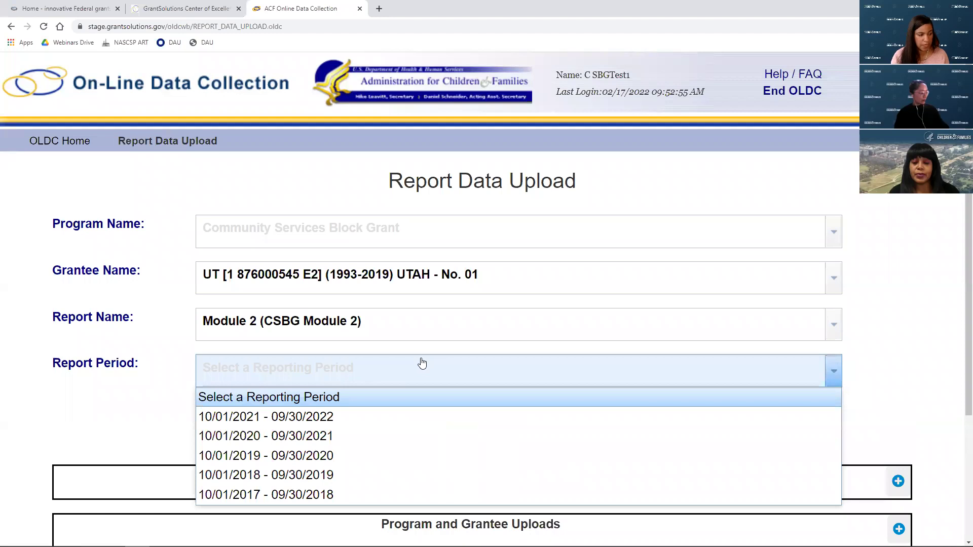
{"action": "left_click", "coordinate": [400, 332]}
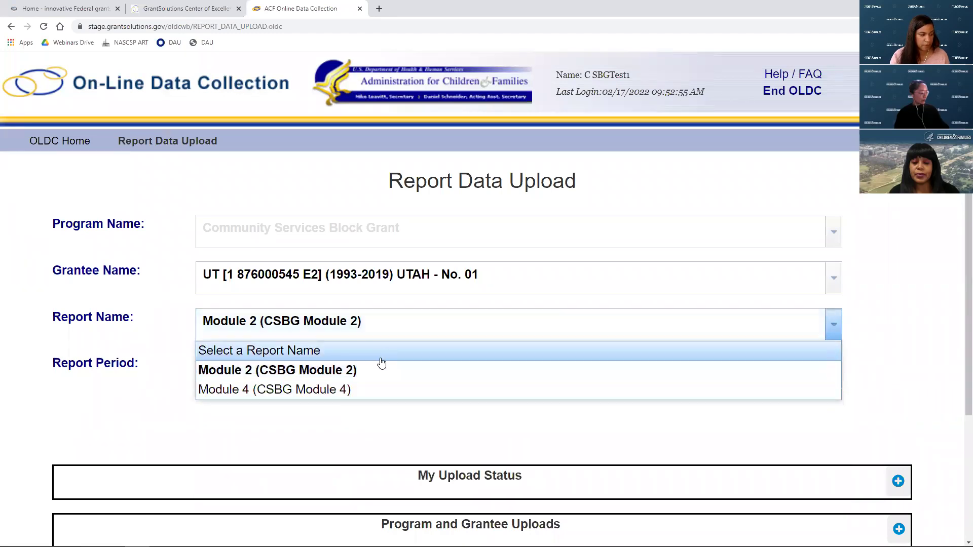
{"action": "left_click", "coordinate": [152, 403]}
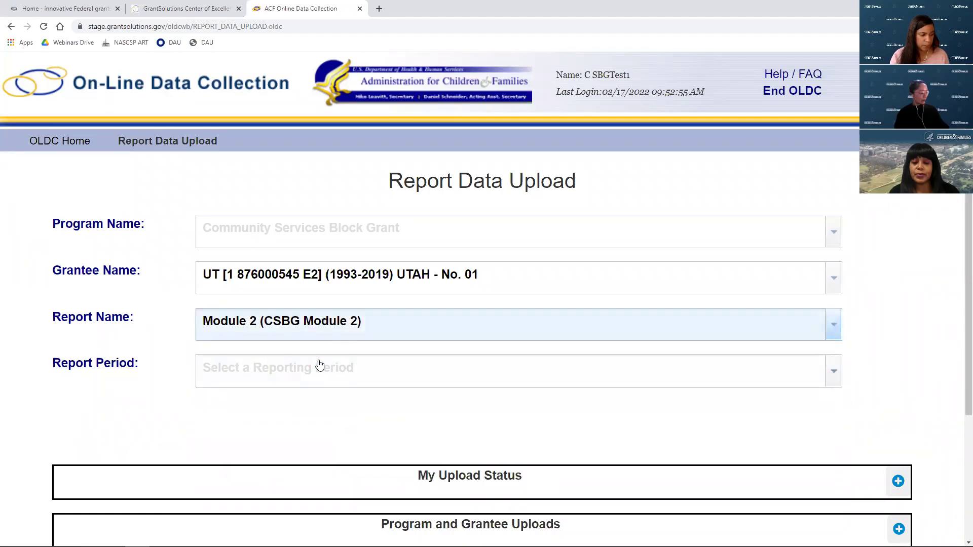
{"action": "left_click", "coordinate": [317, 387]}
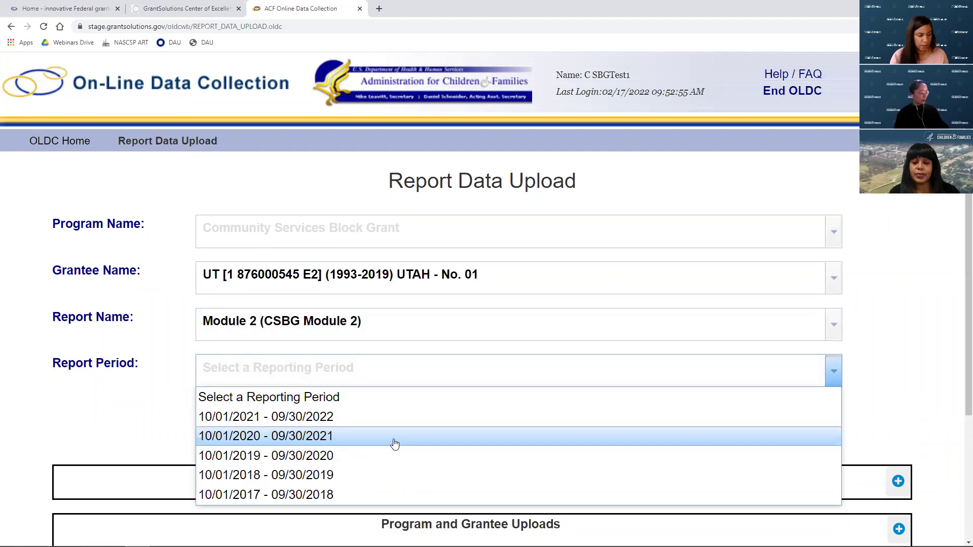
{"action": "left_click", "coordinate": [332, 439]}
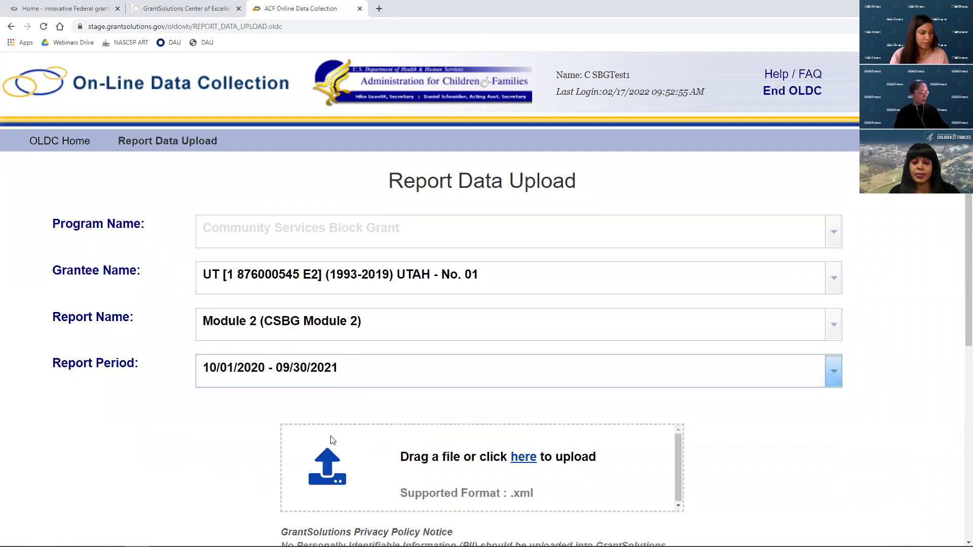
{"action": "scroll", "coordinate": [289, 425], "scroll_direction": "down", "scroll_amount": 2}
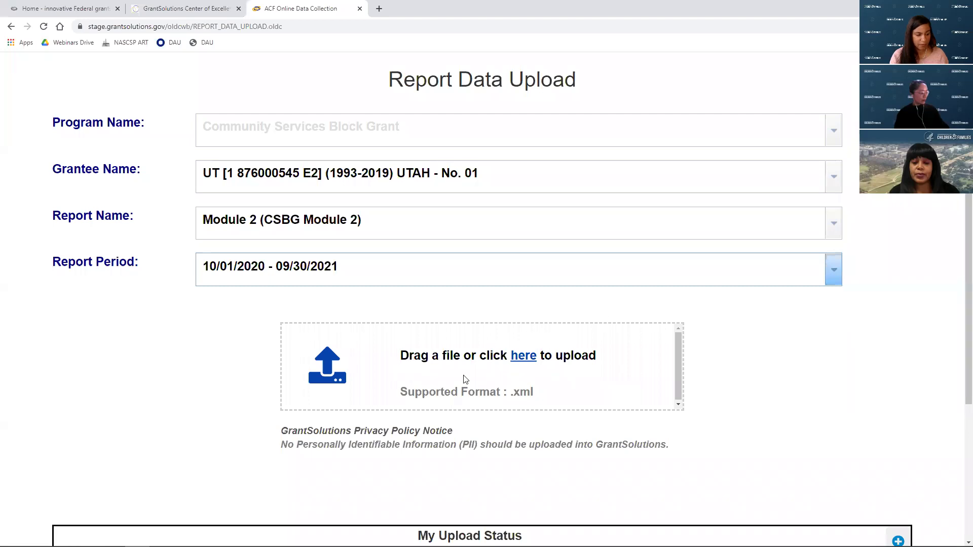
{"action": "left_click", "coordinate": [530, 364]}
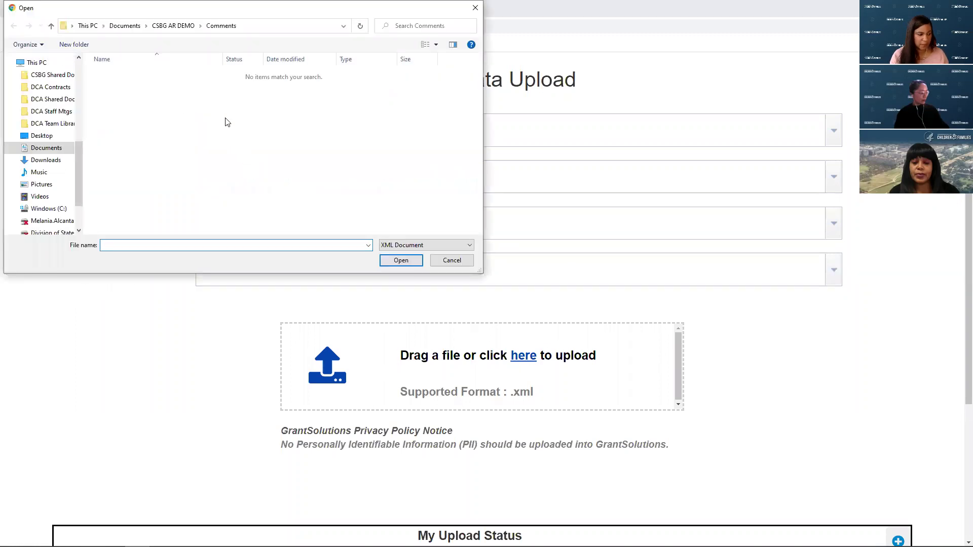
{"action": "left_click", "coordinate": [452, 261]}
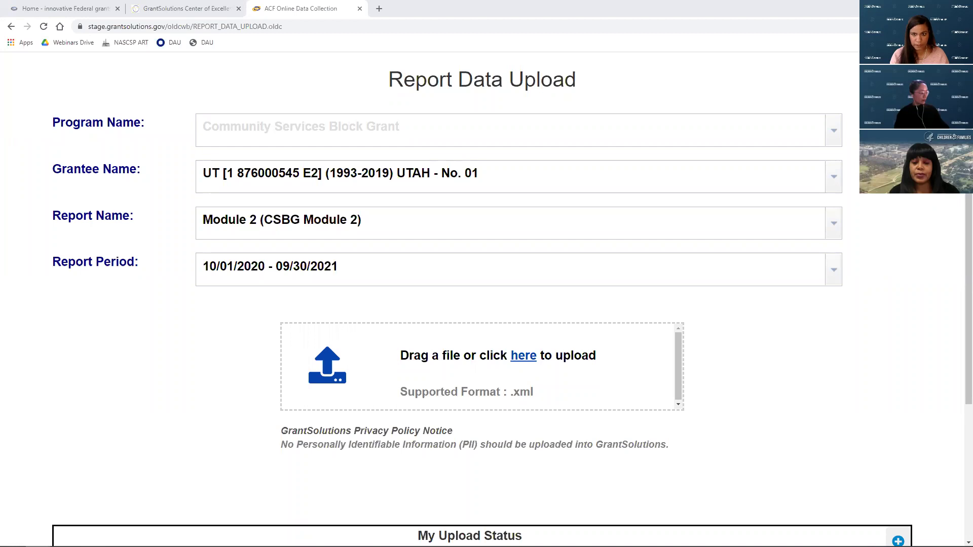
- Switch to File Explorer and open the UT folder inside Documents > AR 2020 > Utah
{"action": "key", "text": "super+e"}
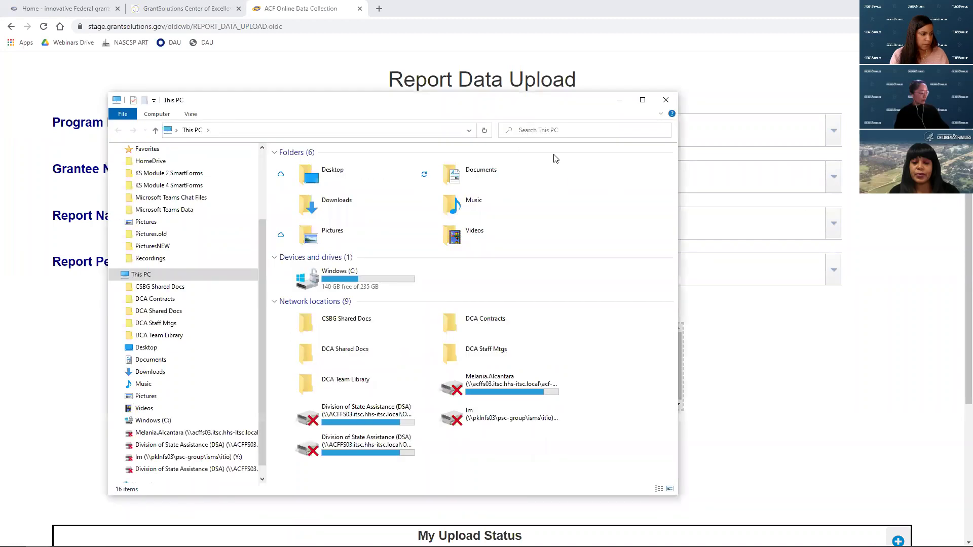
{"action": "double_click", "coordinate": [495, 173]}
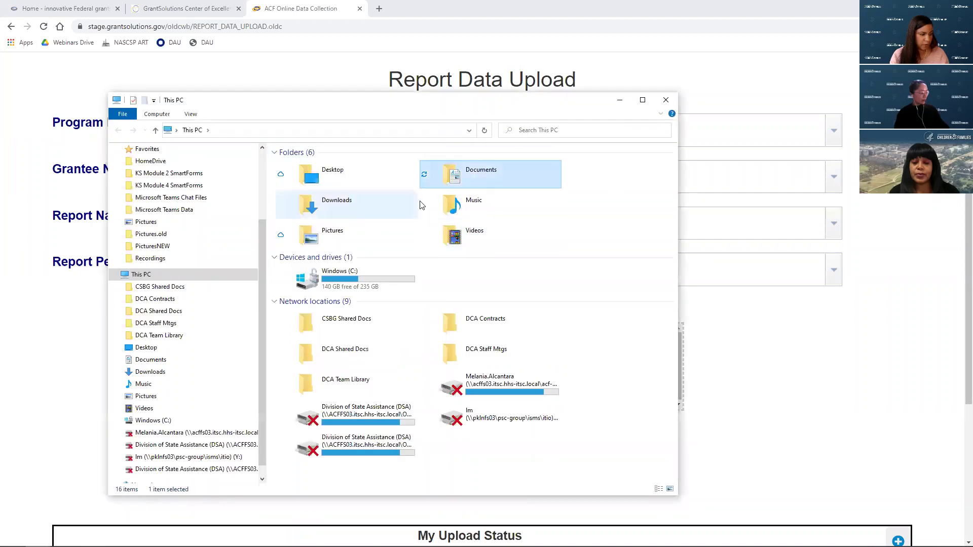
{"action": "double_click", "coordinate": [479, 175]}
{"action": "double_click", "coordinate": [306, 249]}
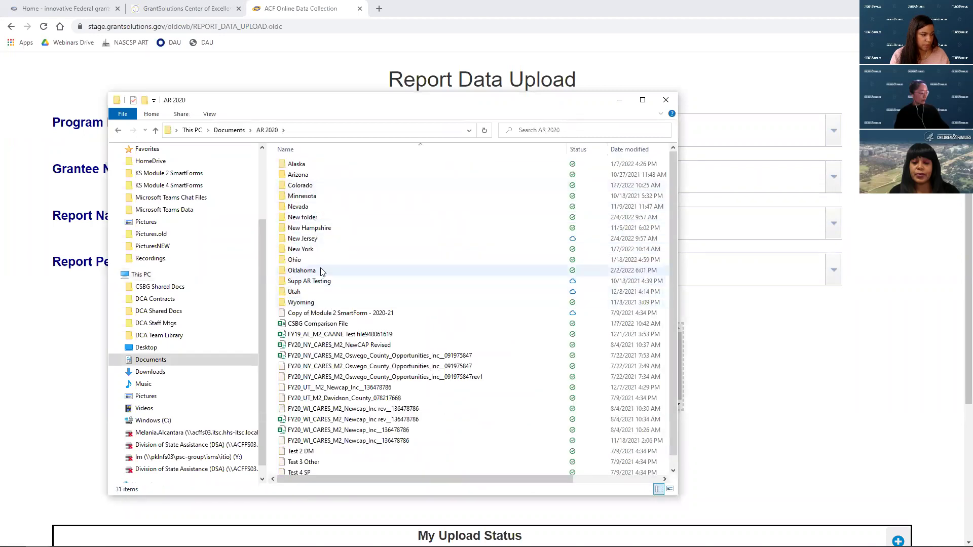
{"action": "double_click", "coordinate": [294, 291]}
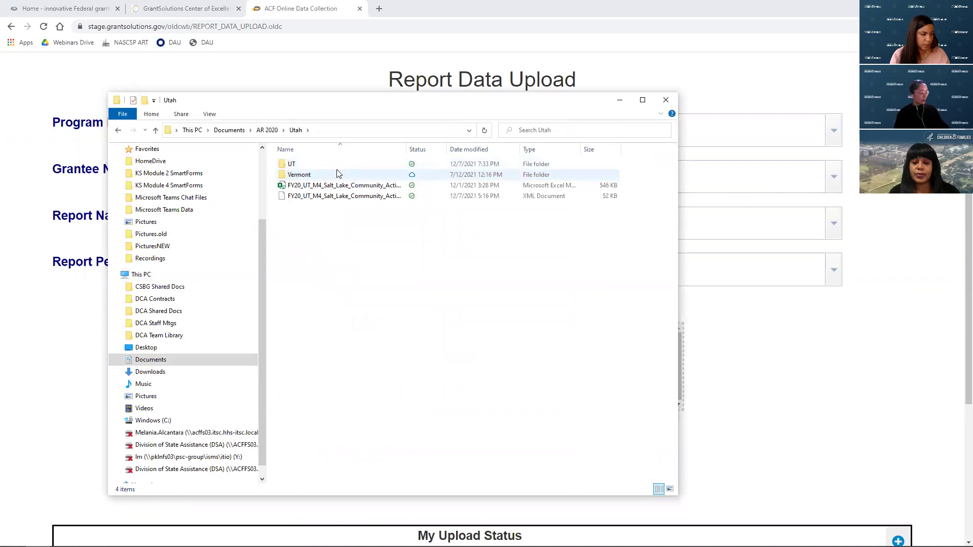
{"action": "double_click", "coordinate": [342, 164]}
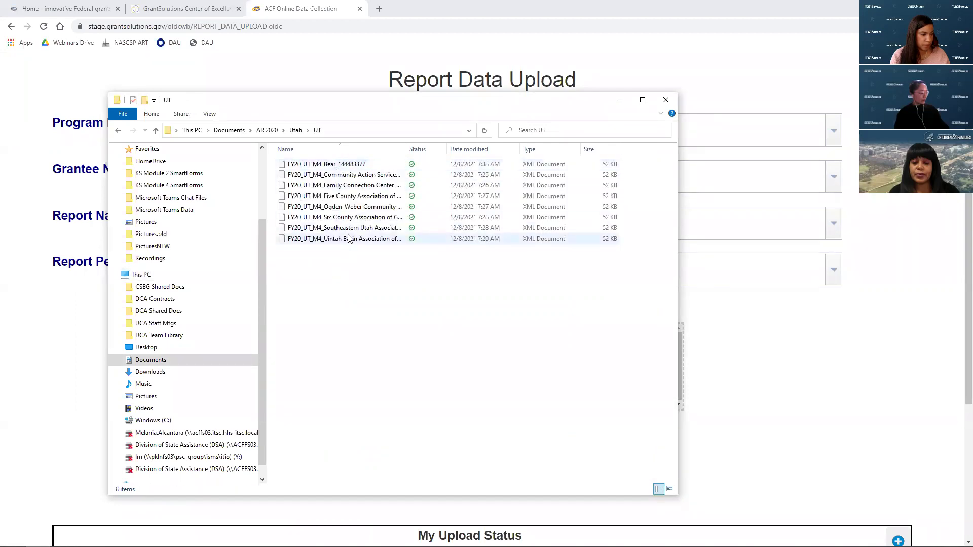
- Upload all eight Utah XML files from the UT folder to the Module 2 report and acknowledge the upload message
{"action": "left_click_drag", "start_coordinate": [406, 149], "coordinate": [487, 153]}
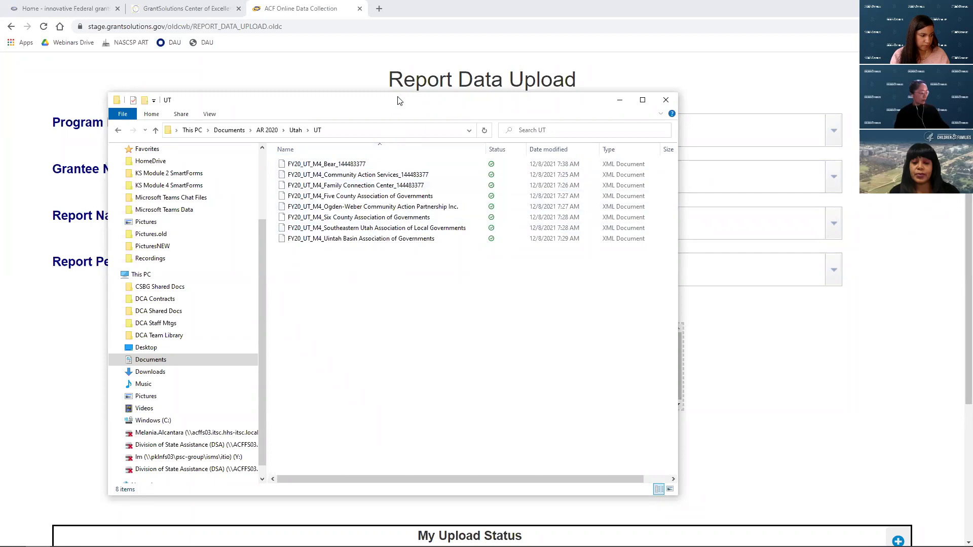
{"action": "left_click_drag", "start_coordinate": [398, 101], "coordinate": [713, 121]}
{"action": "left_click", "coordinate": [649, 186]}
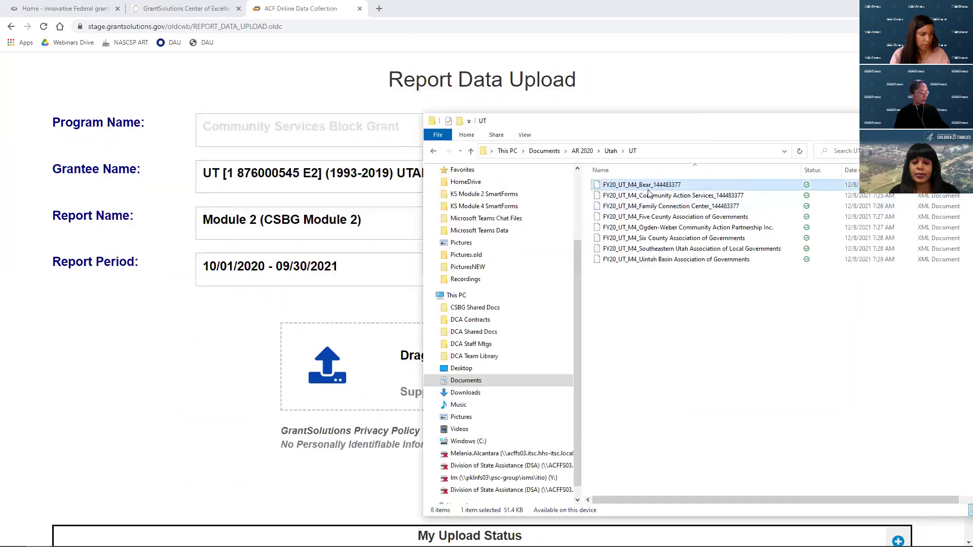
{"action": "left_click", "coordinate": [655, 260], "text": "shift"}
{"action": "left_click_drag", "start_coordinate": [667, 199], "coordinate": [347, 375]}
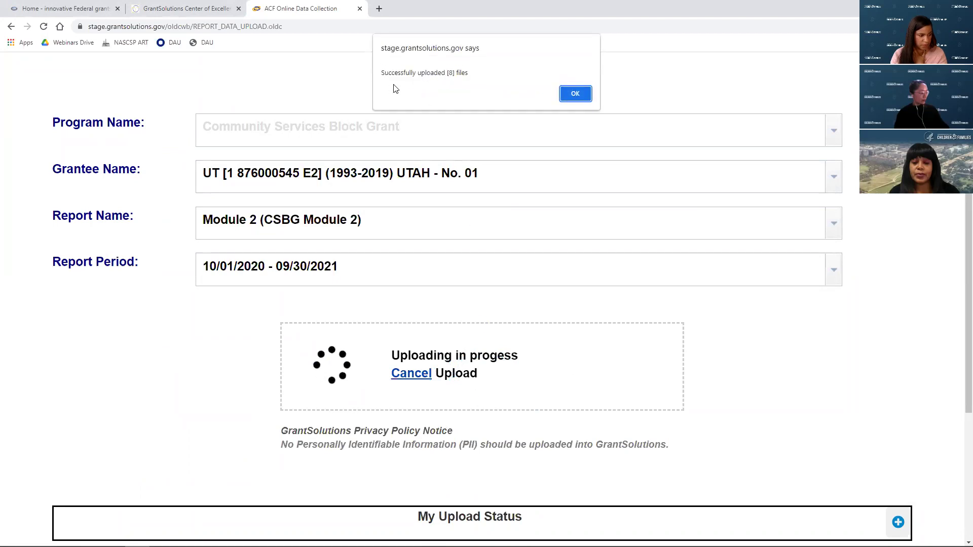
{"action": "left_click", "coordinate": [569, 93]}
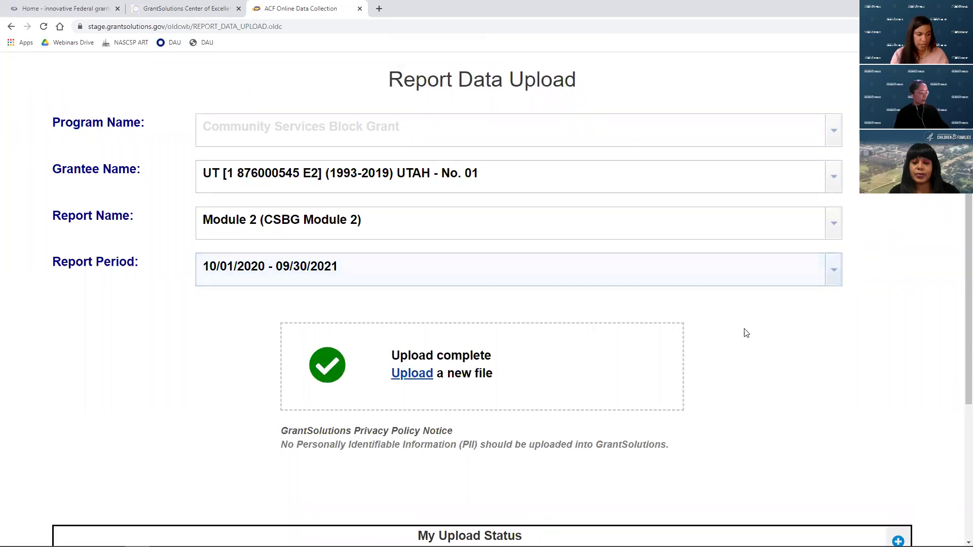
- Expand My Upload Status and examine the processing status of the newly uploaded files
{"action": "scroll", "coordinate": [748, 335], "scroll_direction": "down", "scroll_amount": 3}
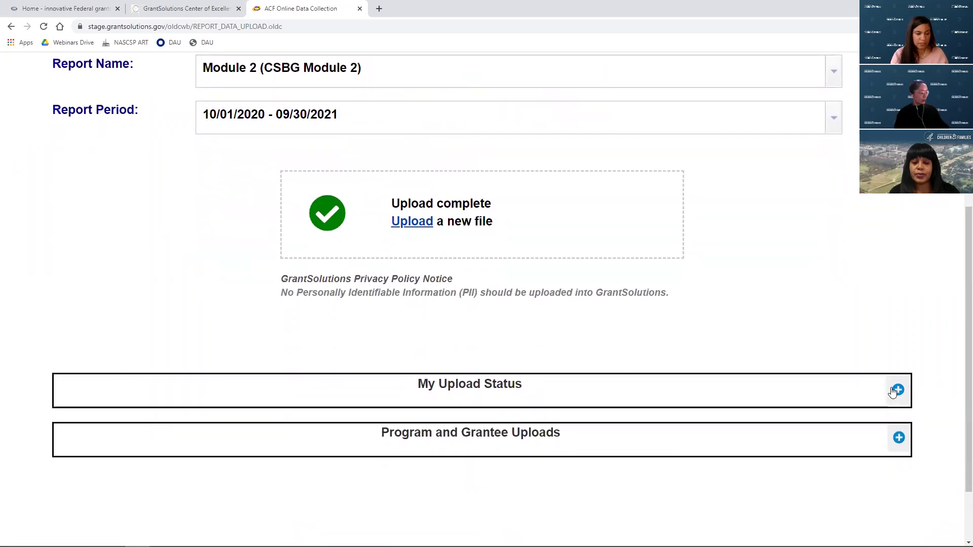
{"action": "left_click", "coordinate": [897, 390]}
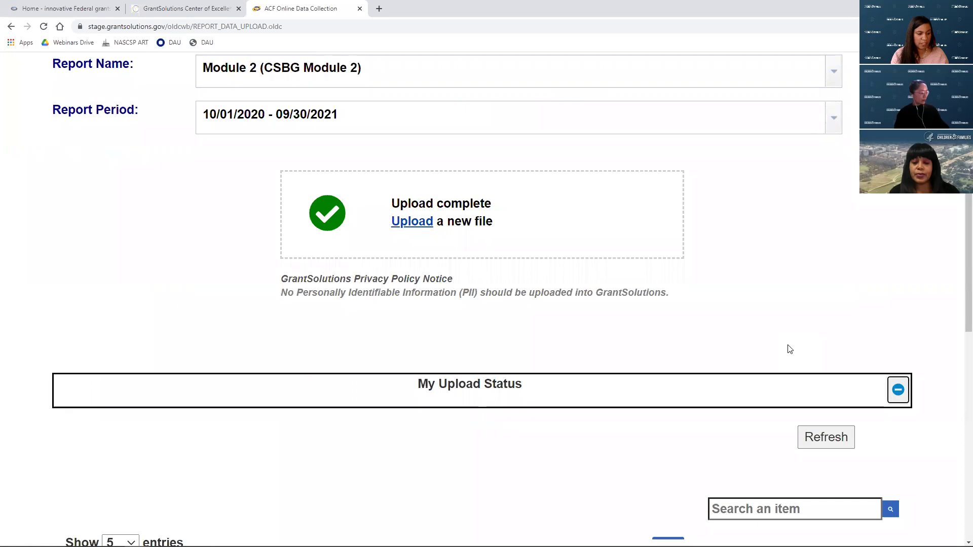
{"action": "scroll", "coordinate": [790, 350], "scroll_direction": "down", "scroll_amount": 3}
{"action": "scroll", "coordinate": [789, 350], "scroll_direction": "up", "scroll_amount": 2}
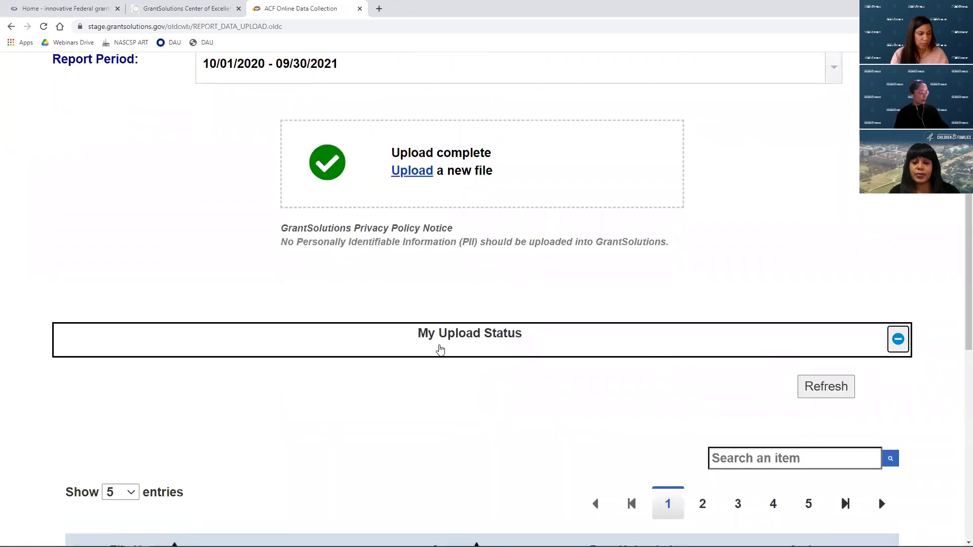
{"action": "scroll", "coordinate": [552, 349], "scroll_direction": "down", "scroll_amount": 3}
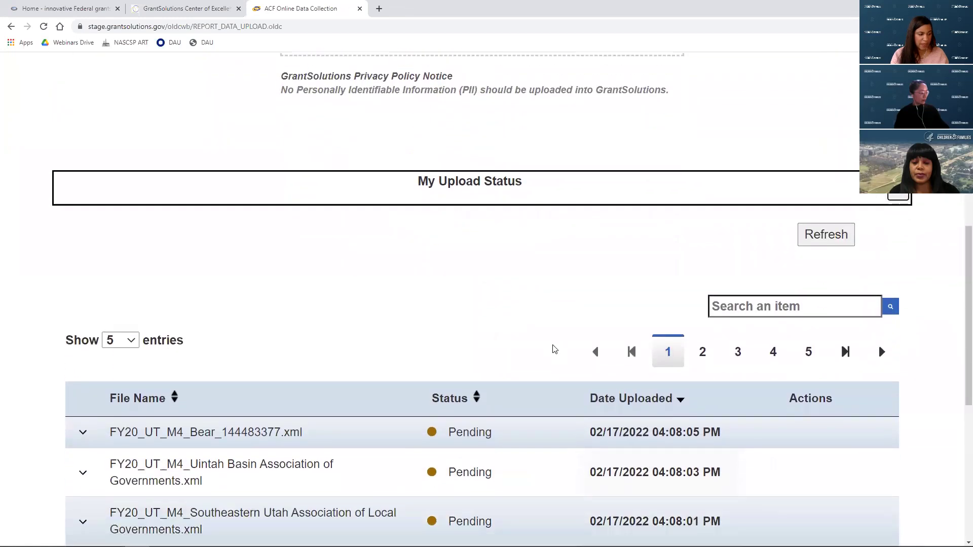
{"action": "scroll", "coordinate": [554, 349], "scroll_direction": "down", "scroll_amount": 5}
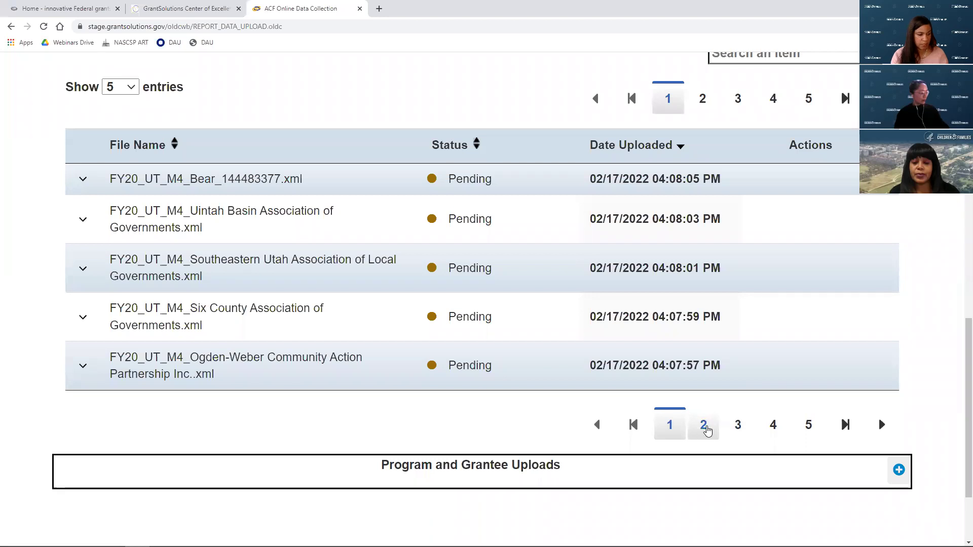
- Page through the upload status list from page 2 to page 5 to compare file statuses
{"action": "left_click", "coordinate": [705, 426]}
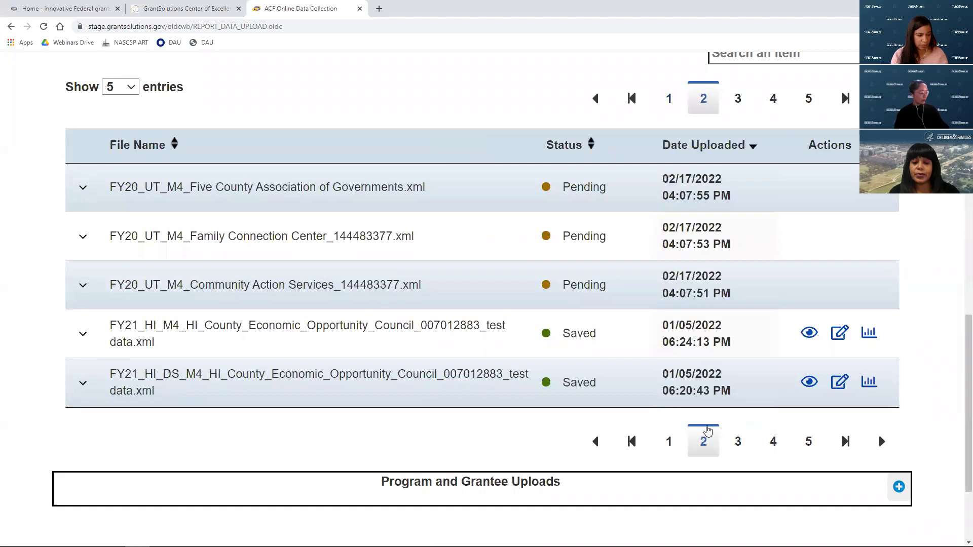
{"action": "scroll", "coordinate": [374, 337], "scroll_direction": "down", "scroll_amount": 1}
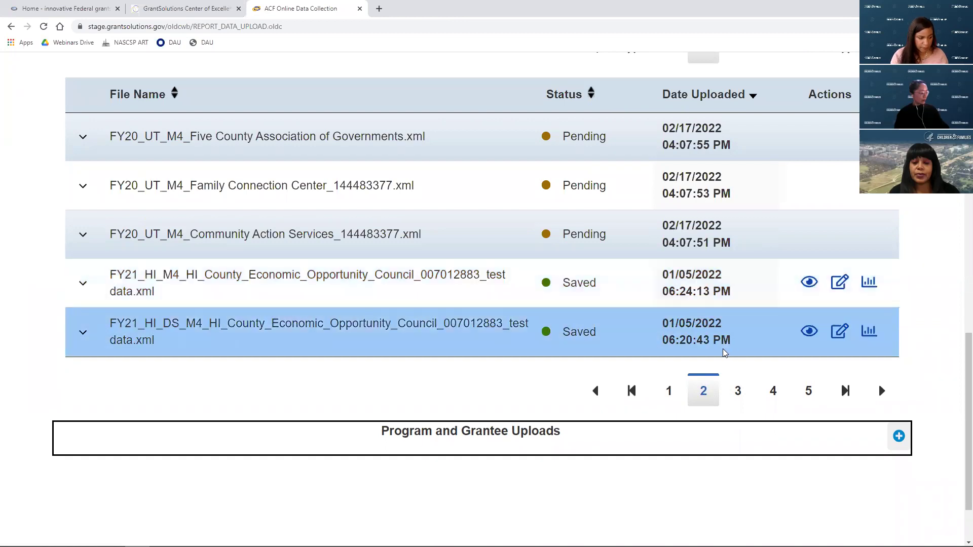
{"action": "left_click", "coordinate": [739, 393]}
{"action": "left_click", "coordinate": [775, 394]}
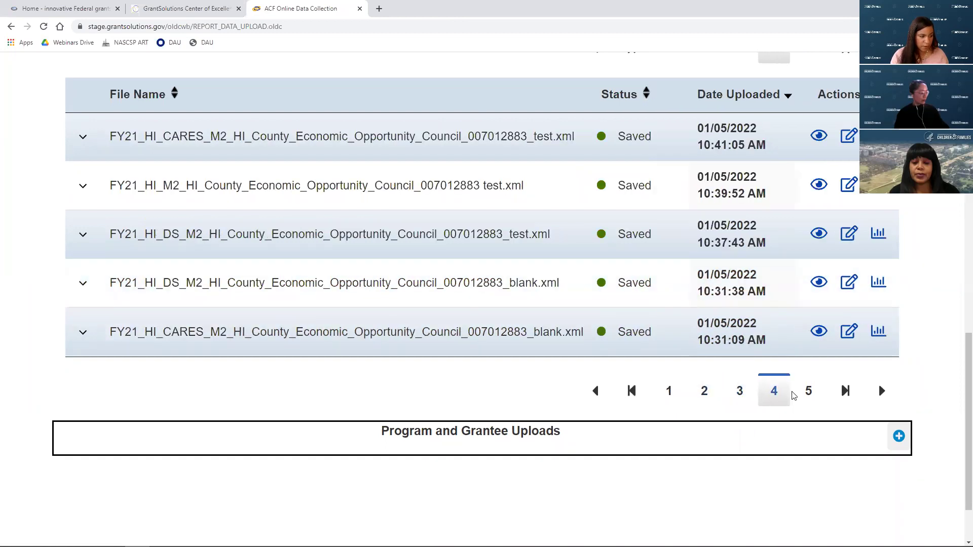
{"action": "left_click", "coordinate": [808, 393]}
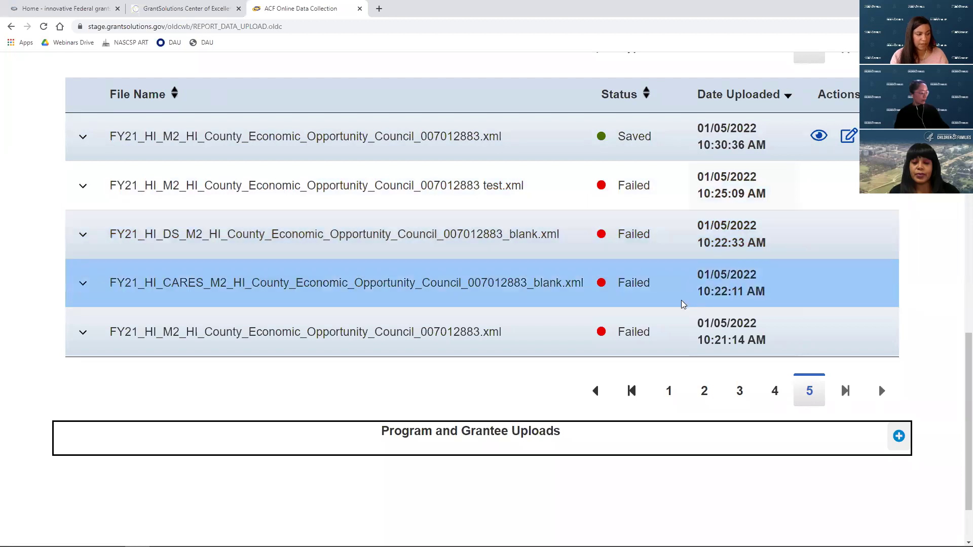
- Return to page 4 of the upload status list to examine the actions for saved files
{"action": "scroll", "coordinate": [683, 304], "scroll_direction": "up", "scroll_amount": 1}
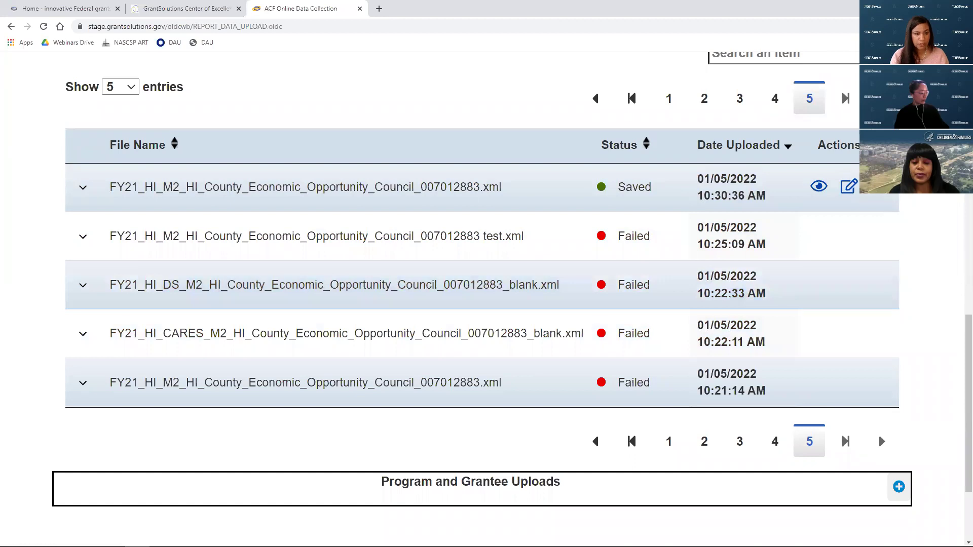
{"action": "scroll", "coordinate": [658, 326], "scroll_direction": "up", "scroll_amount": 1}
{"action": "scroll", "coordinate": [679, 350], "scroll_direction": "down", "scroll_amount": 1}
{"action": "left_click", "coordinate": [772, 448]}
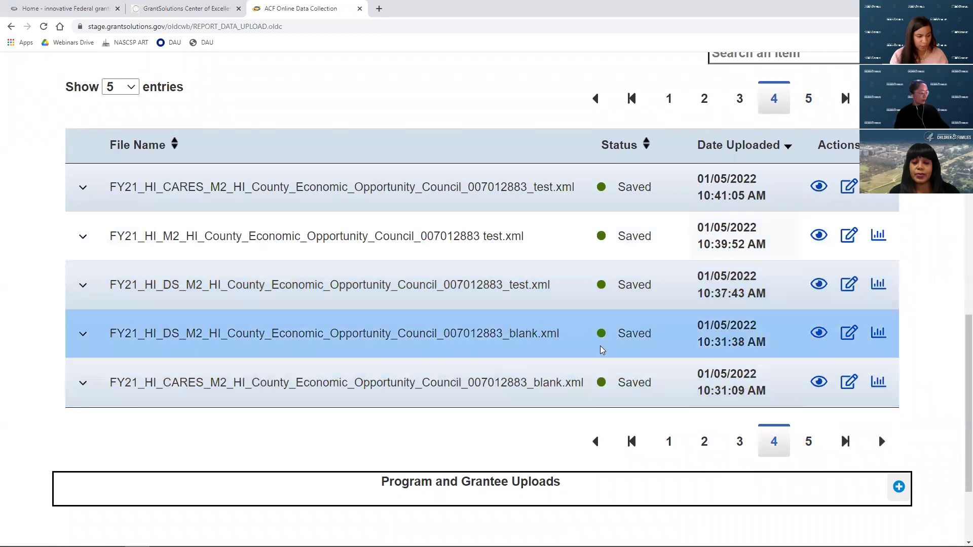
- Go back to OLDC Home, open Report Form Entry and choose Community Services Block Grant as the program name
{"action": "scroll", "coordinate": [411, 188], "scroll_direction": "up", "scroll_amount": 2}
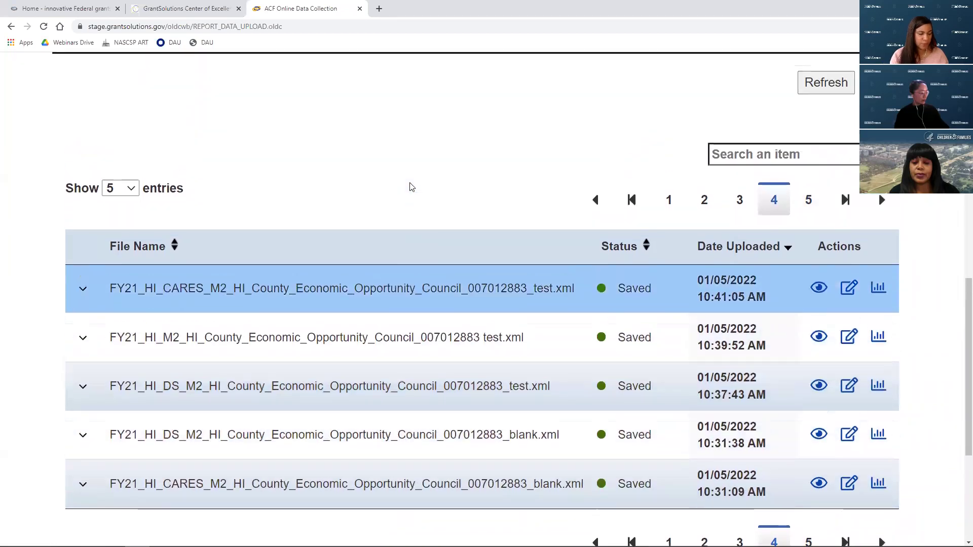
{"action": "scroll", "coordinate": [412, 188], "scroll_direction": "up", "scroll_amount": 7}
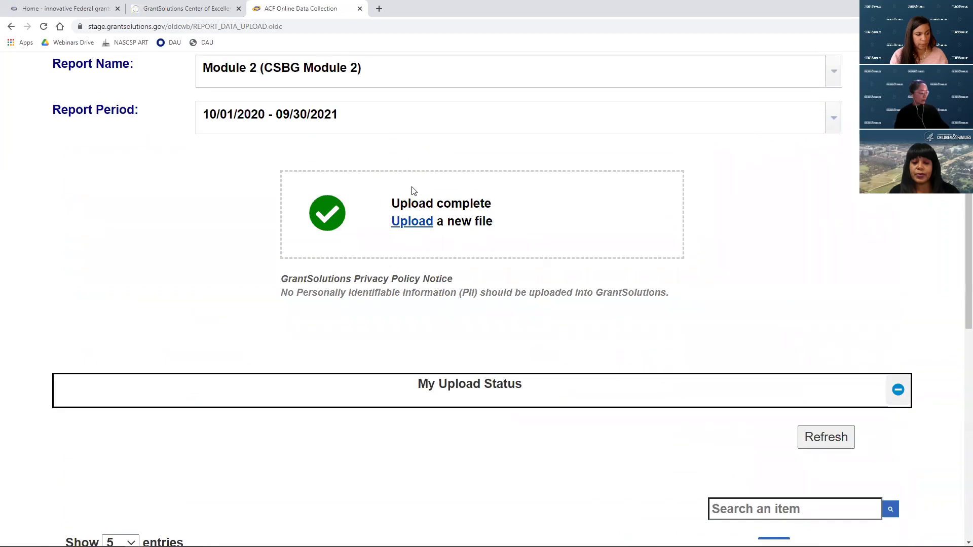
{"action": "scroll", "coordinate": [412, 190], "scroll_direction": "up", "scroll_amount": 5}
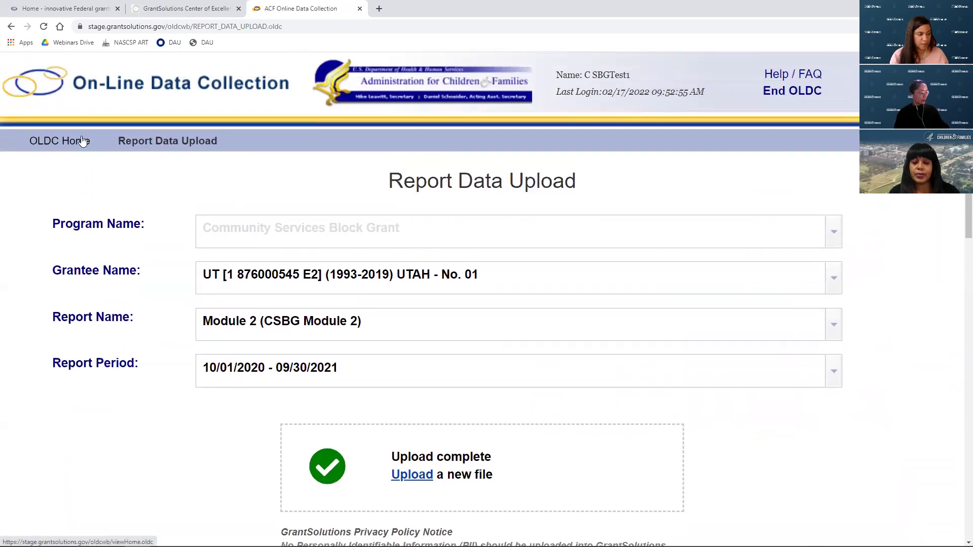
{"action": "left_click", "coordinate": [83, 142]}
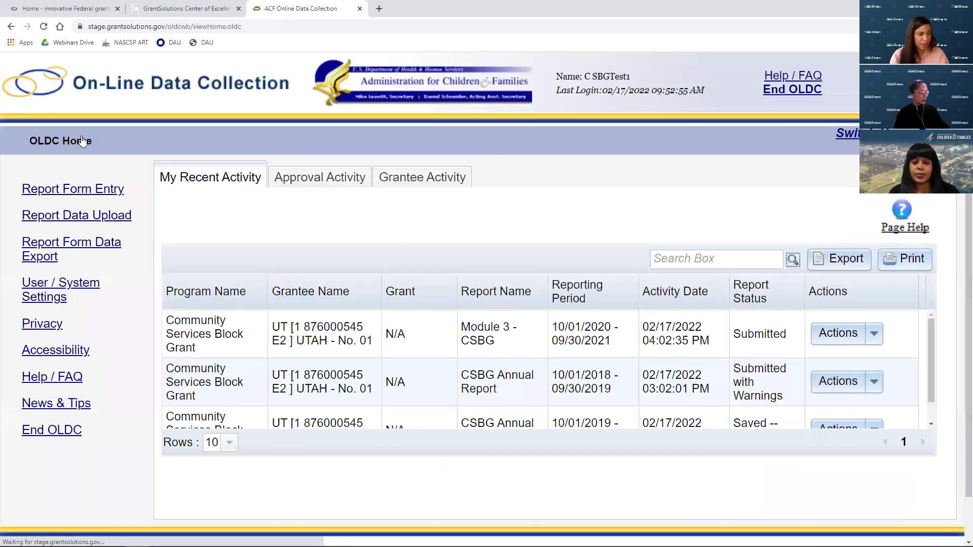
{"action": "left_click", "coordinate": [80, 191]}
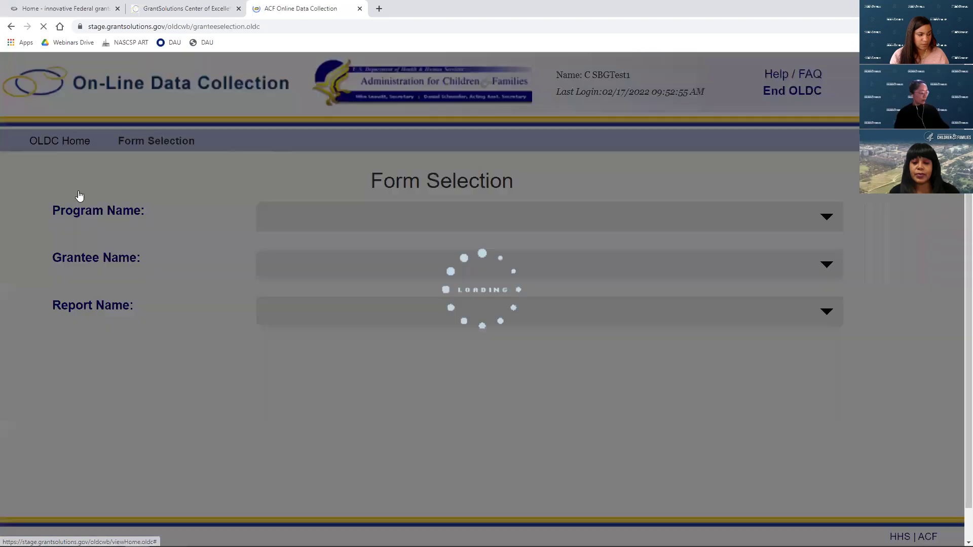
{"action": "left_click", "coordinate": [474, 218]}
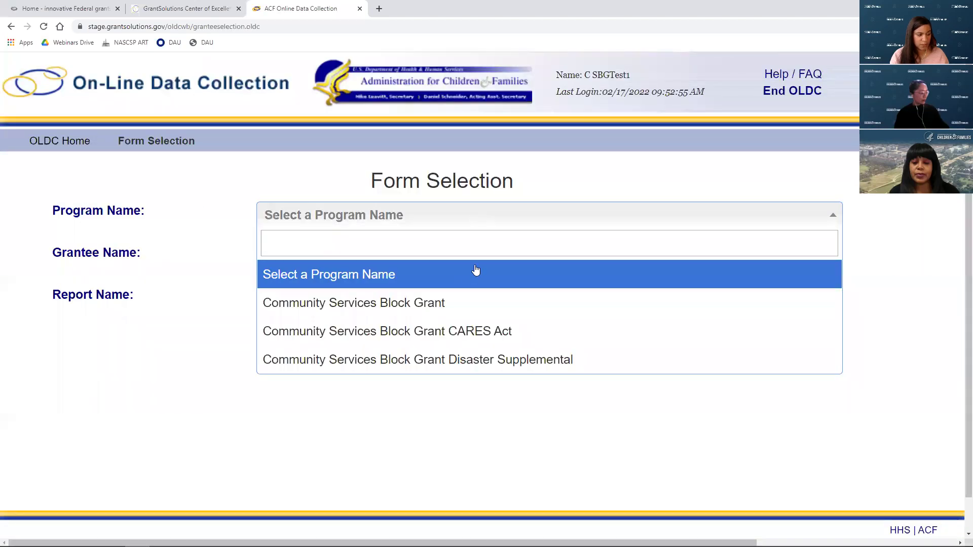
{"action": "left_click", "coordinate": [458, 303]}
{"action": "left_click", "coordinate": [453, 256]}
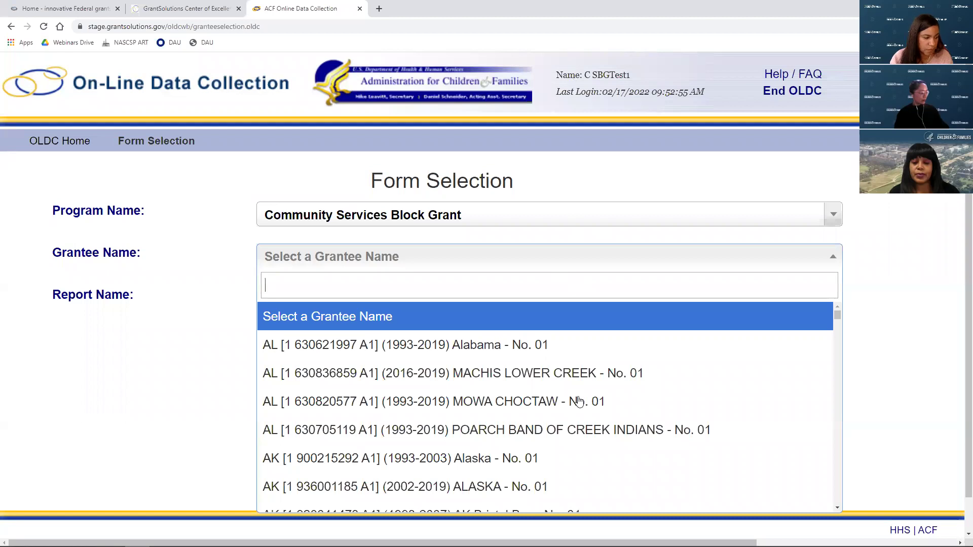
{"action": "scroll", "coordinate": [583, 373], "scroll_direction": "down", "scroll_amount": 5}
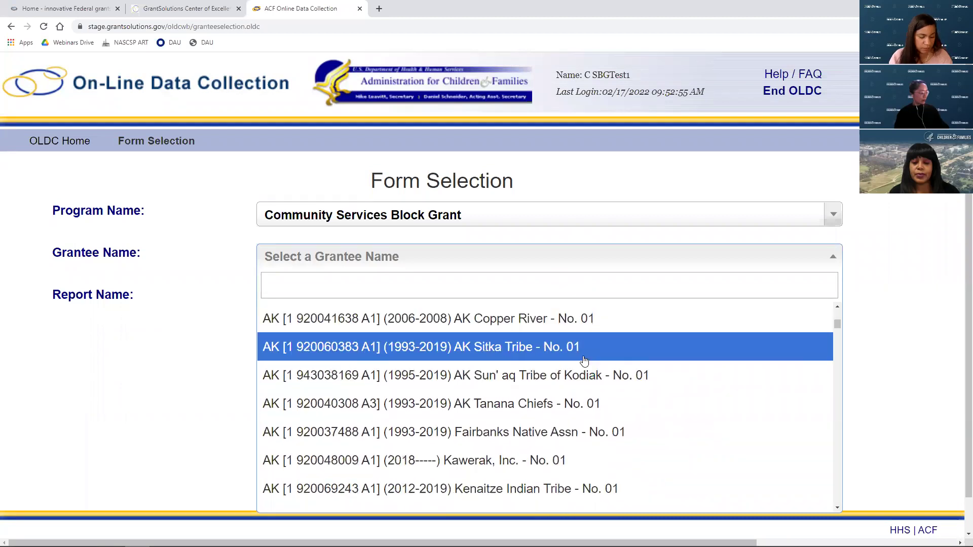
{"action": "type", "text": "haw"}
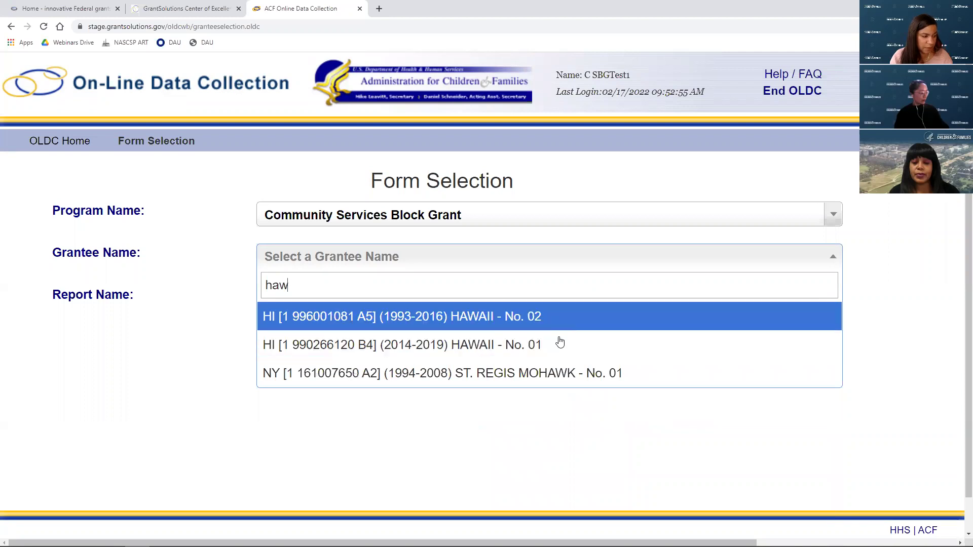
{"action": "left_click", "coordinate": [559, 343]}
- Set the report name to Module 2 (CSBG Module 2) and the report period to 10/01/2019 - 09/30/2020
{"action": "scroll", "coordinate": [448, 423], "scroll_direction": "down", "scroll_amount": 3}
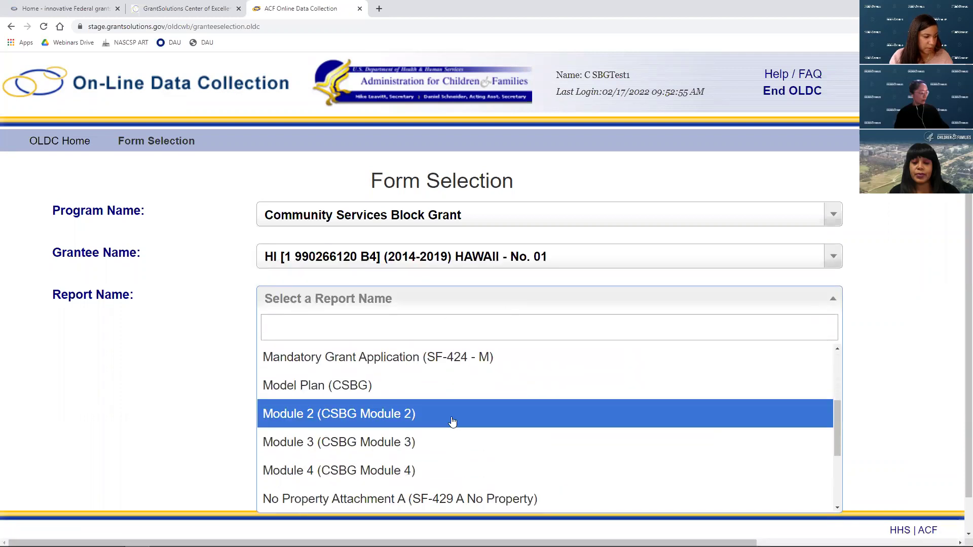
{"action": "left_click", "coordinate": [437, 408]}
{"action": "left_click", "coordinate": [445, 349]}
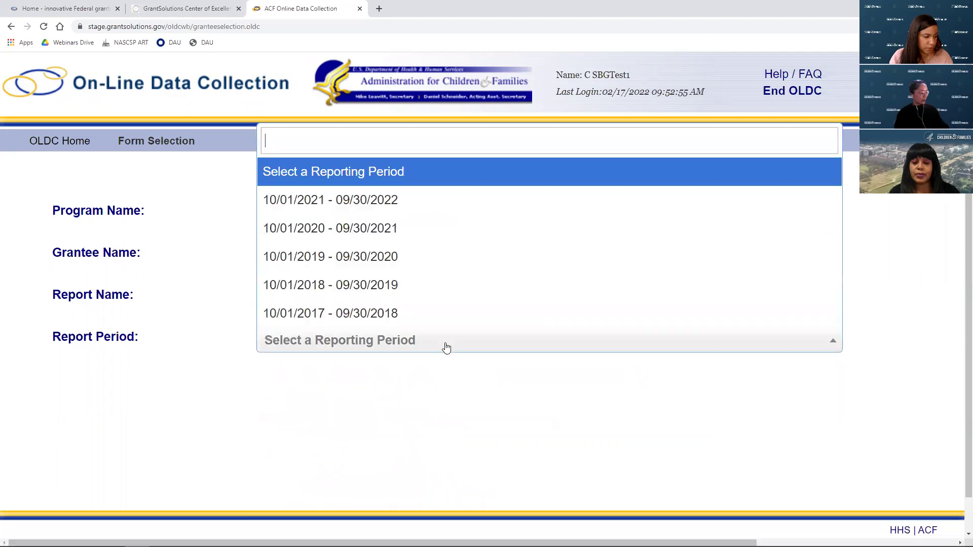
{"action": "left_click", "coordinate": [391, 257]}
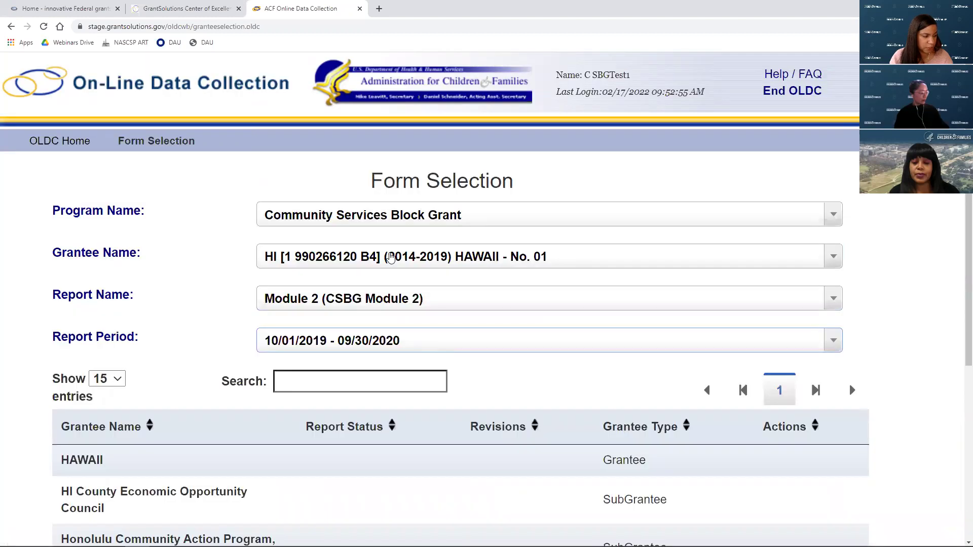
- Change the report period to 10/01/2018 - 09/30/2019 and review the report statuses of Hawaii and its subgrantees
{"action": "left_click", "coordinate": [425, 346]}
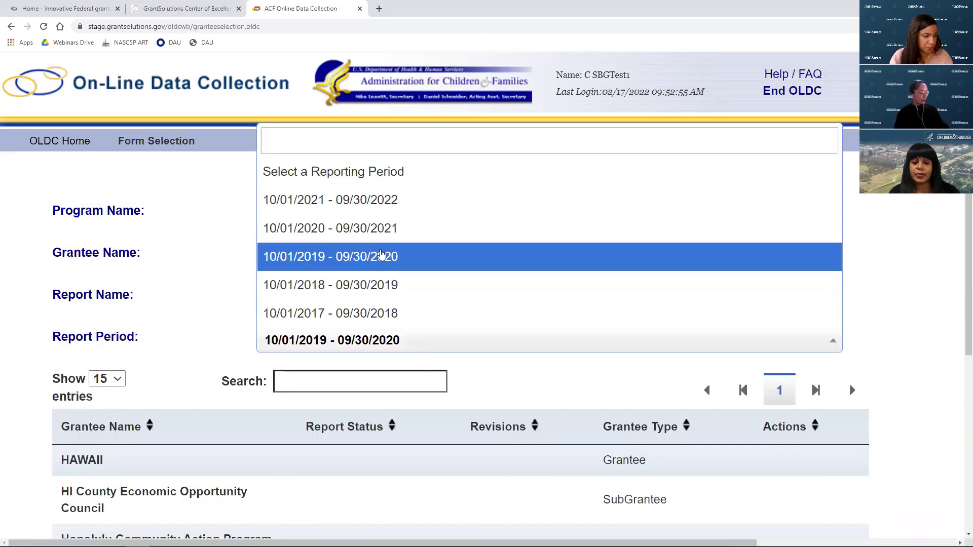
{"action": "left_click", "coordinate": [385, 286]}
{"action": "scroll", "coordinate": [558, 206], "scroll_direction": "down", "scroll_amount": 5}
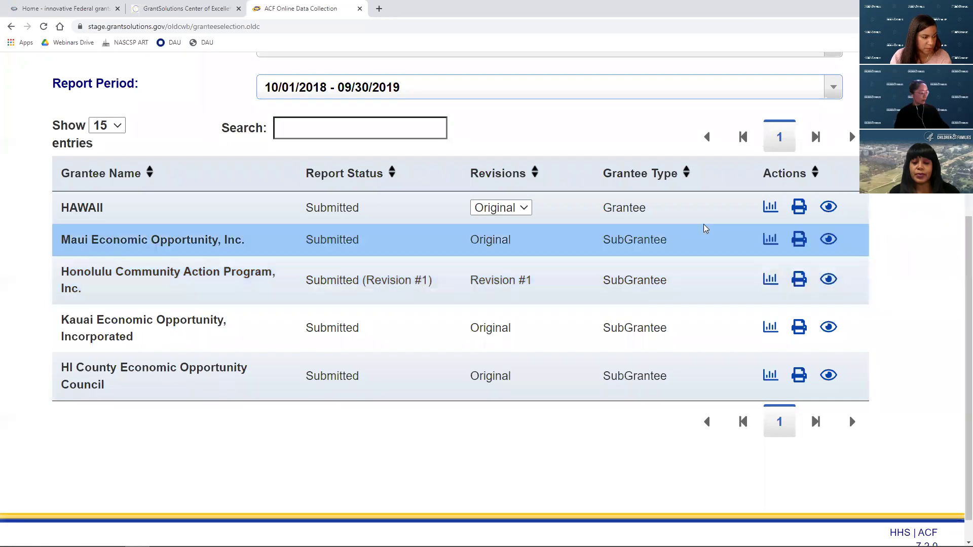
{"action": "scroll", "coordinate": [413, 257], "scroll_direction": "up", "scroll_amount": 1}
{"action": "scroll", "coordinate": [440, 121], "scroll_direction": "up", "scroll_amount": 2}
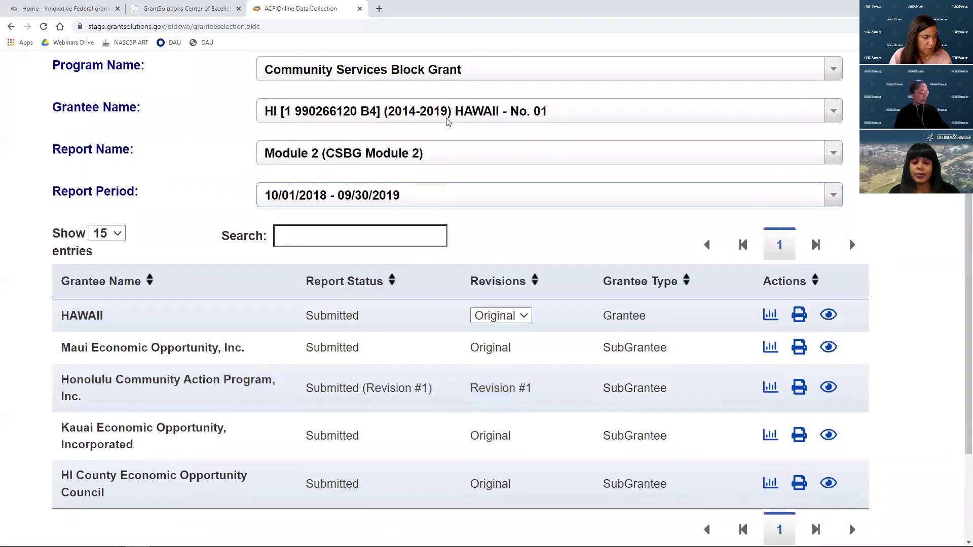
{"action": "left_click", "coordinate": [428, 159]}
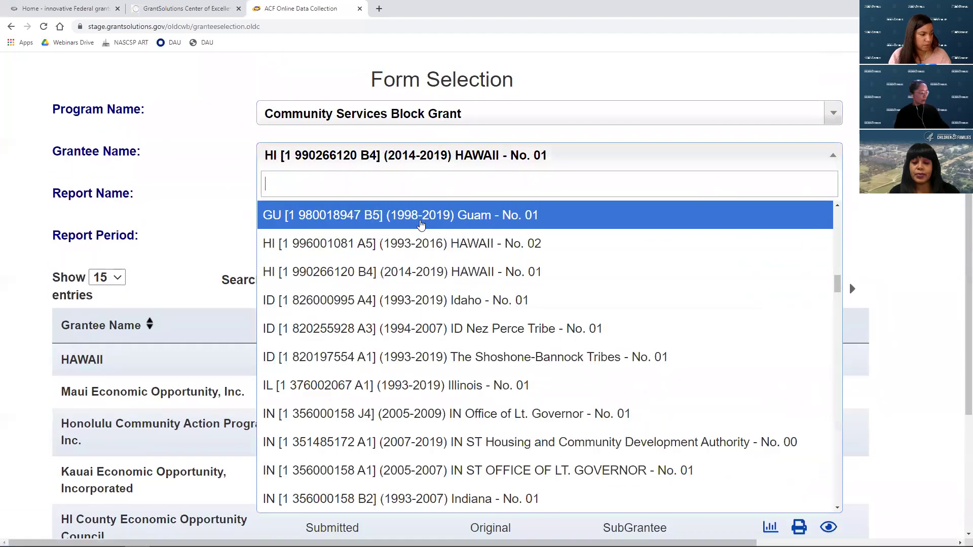
{"action": "type", "text": "utah"}
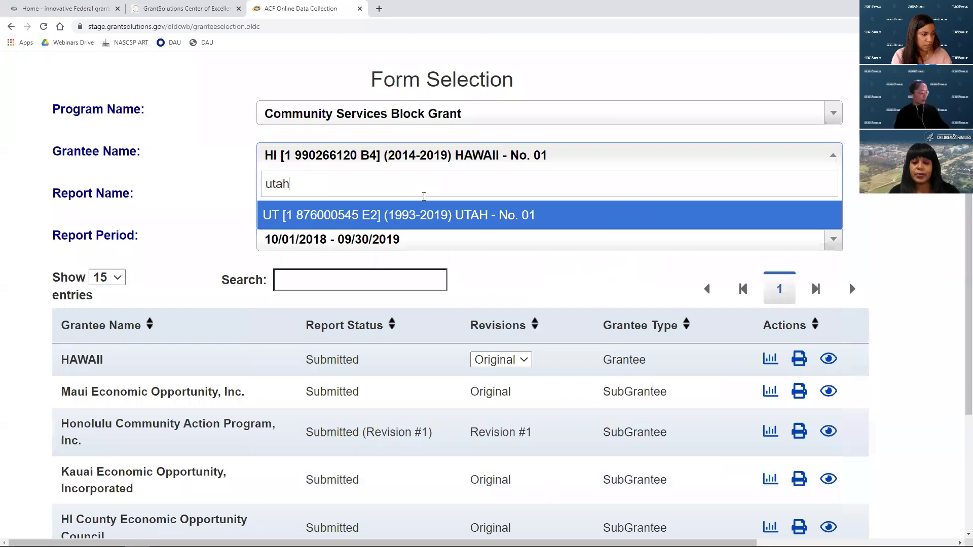
{"action": "left_click", "coordinate": [437, 219]}
- Set the report name to Module 4 (CSBG Module 4)
{"action": "left_click", "coordinate": [374, 270]}
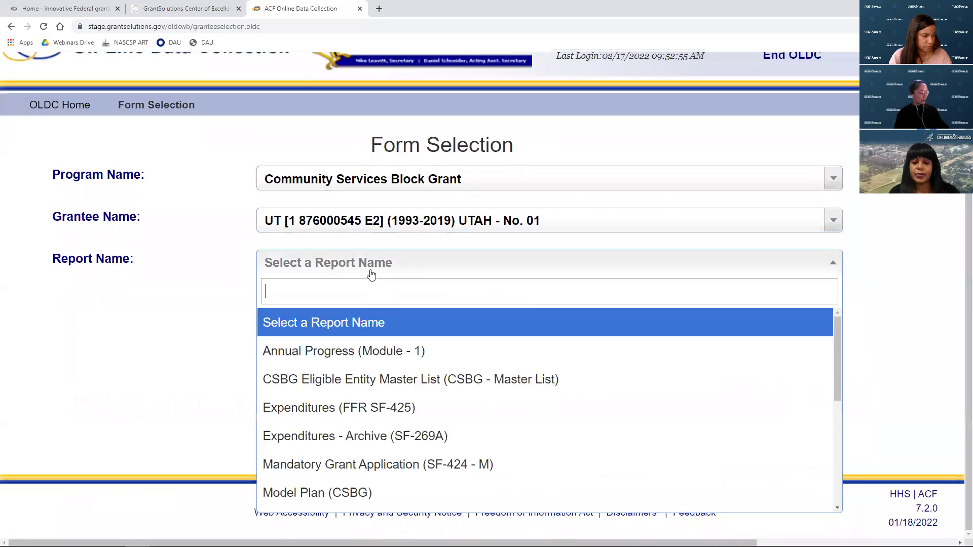
{"action": "scroll", "coordinate": [380, 456], "scroll_direction": "down", "scroll_amount": 3}
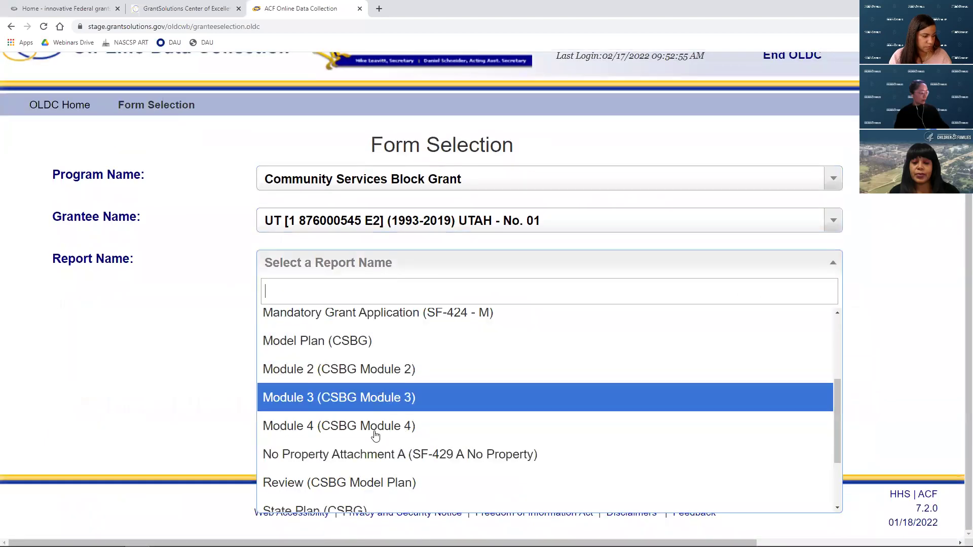
{"action": "left_click", "coordinate": [374, 428]}
{"action": "left_click", "coordinate": [357, 268]}
- Set the report period to 10/01/2019 - 09/30/2020 and review the Module 4 report statuses of Utah and its subgrantees
{"action": "left_click", "coordinate": [320, 309]}
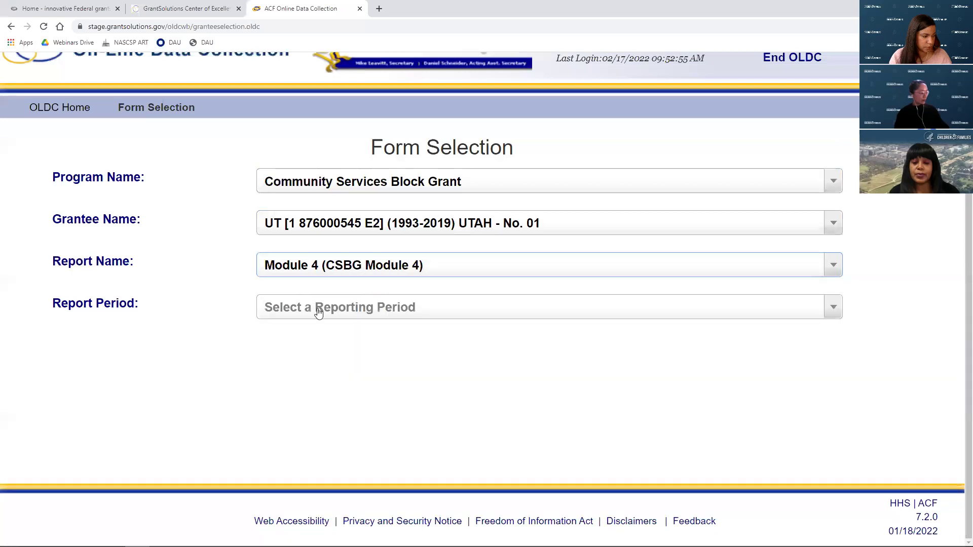
{"action": "left_click", "coordinate": [314, 311]}
{"action": "left_click", "coordinate": [341, 229]}
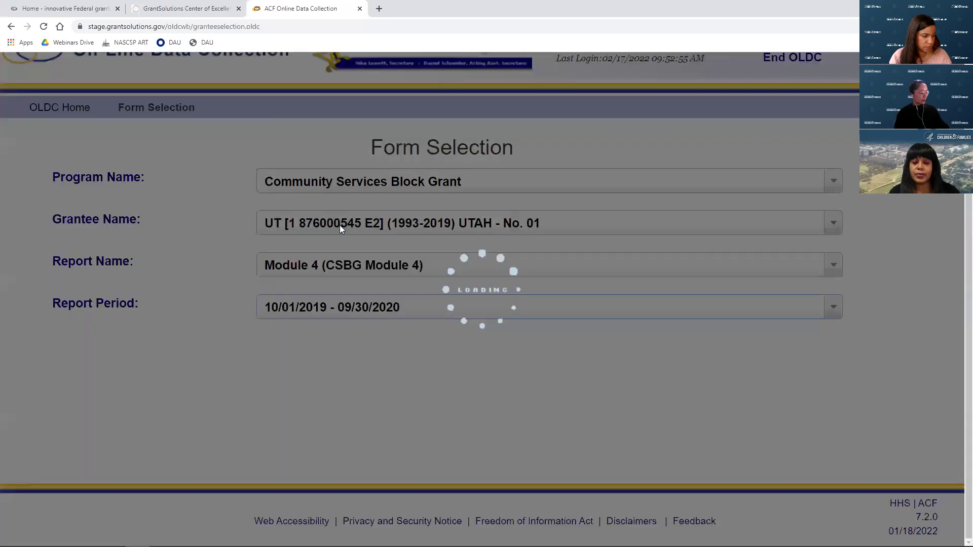
{"action": "scroll", "coordinate": [334, 434], "scroll_direction": "down", "scroll_amount": 3}
{"action": "scroll", "coordinate": [334, 434], "scroll_direction": "down", "scroll_amount": 4}
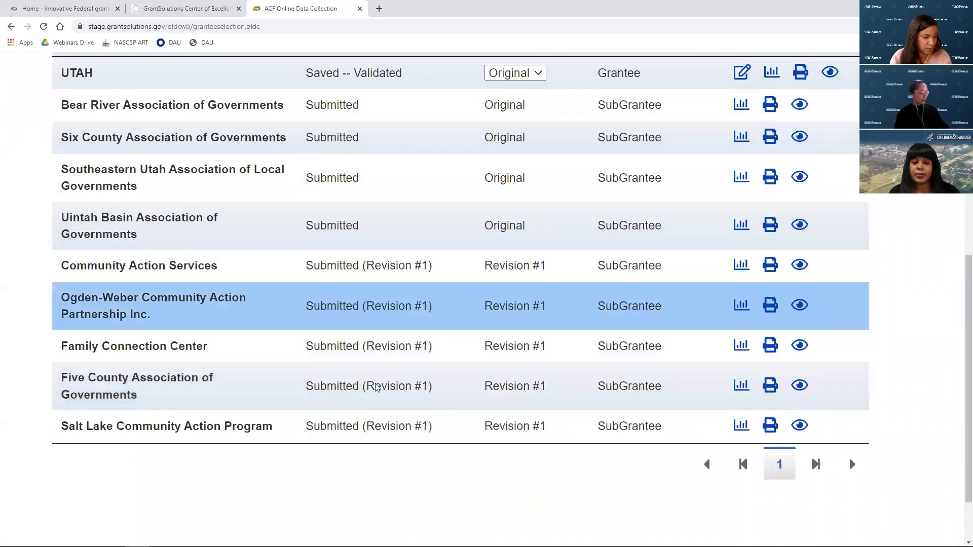
{"action": "scroll", "coordinate": [322, 203], "scroll_direction": "up", "scroll_amount": 2}
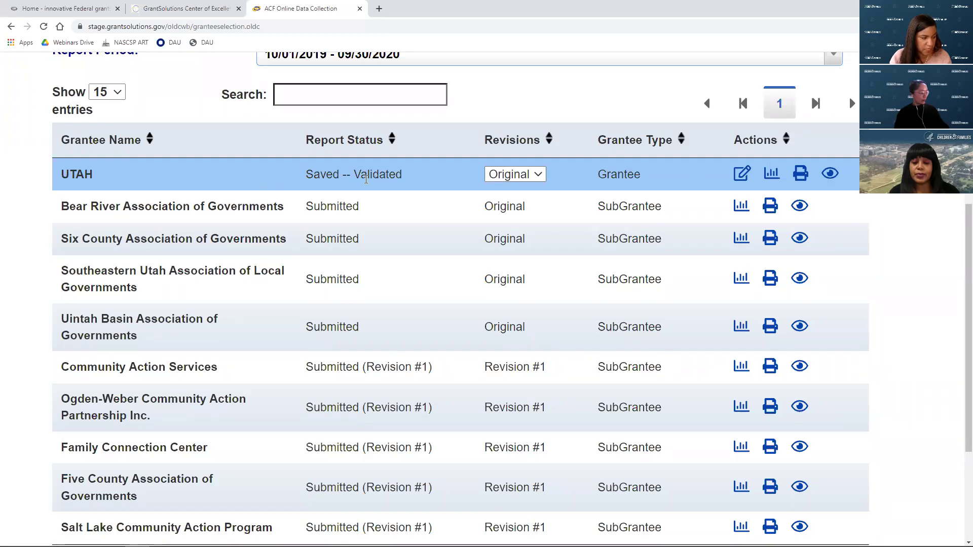
{"action": "scroll", "coordinate": [438, 184], "scroll_direction": "down", "scroll_amount": 2}
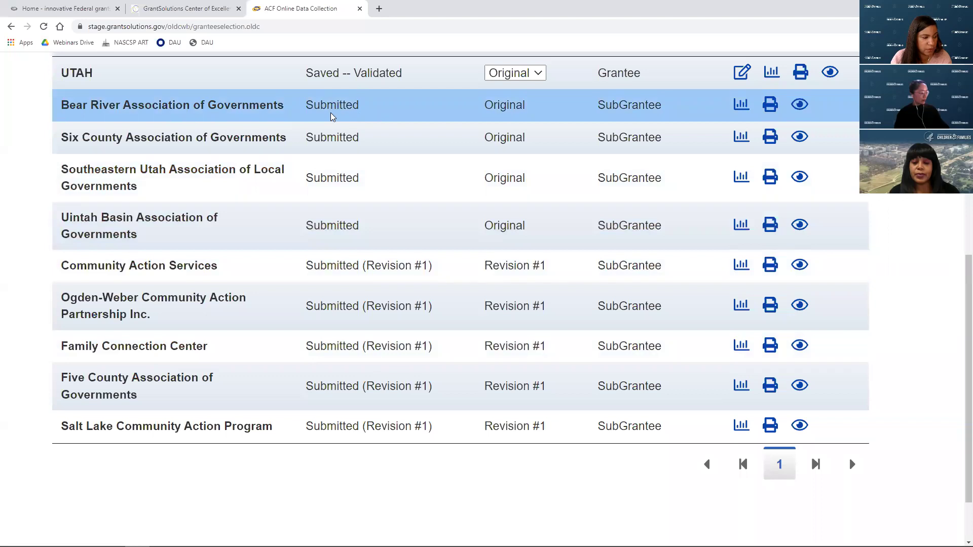
{"action": "scroll", "coordinate": [347, 120], "scroll_direction": "up", "scroll_amount": 1}
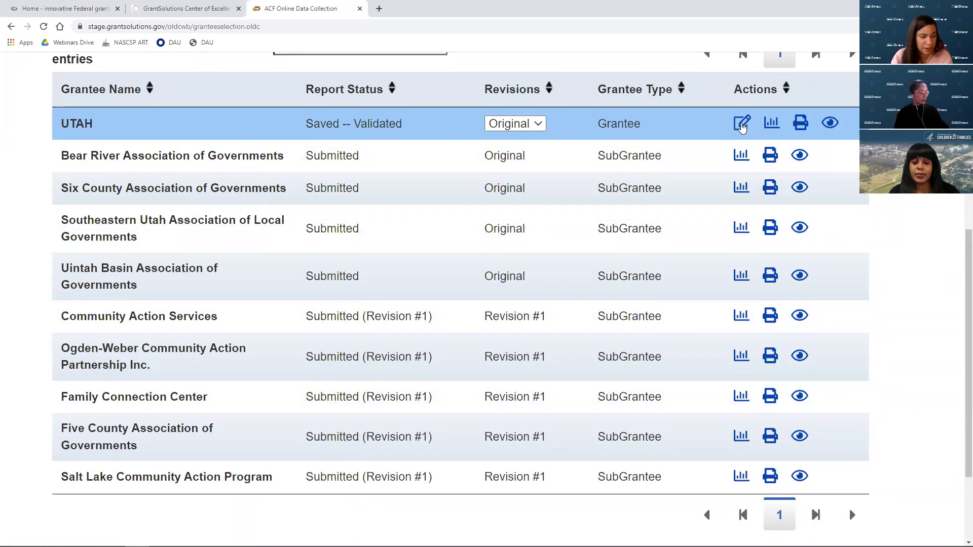
- Open Utah's grantee-level Module 4 report for editing and open Section A (NPIs) with the Edit Section action
{"action": "left_click", "coordinate": [741, 125]}
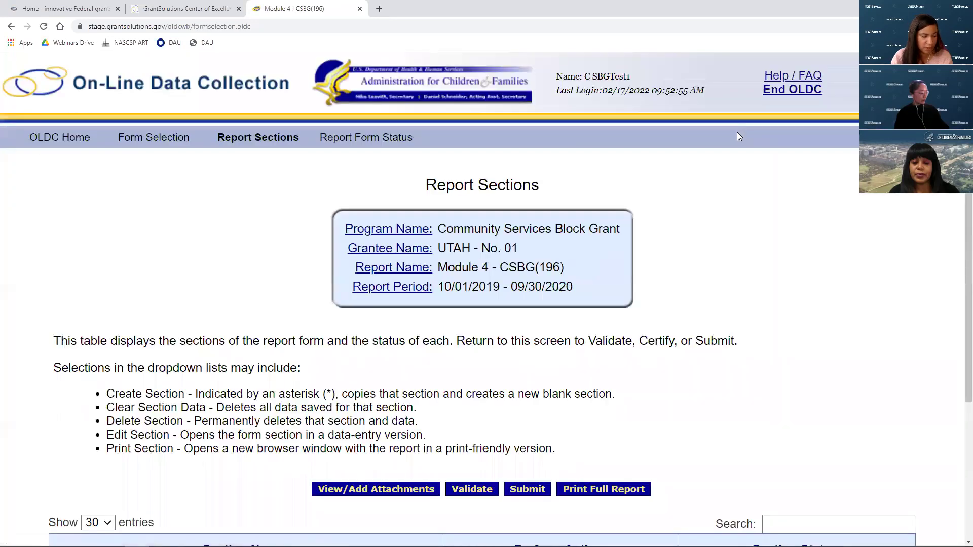
{"action": "scroll", "coordinate": [738, 133], "scroll_direction": "down", "scroll_amount": 2}
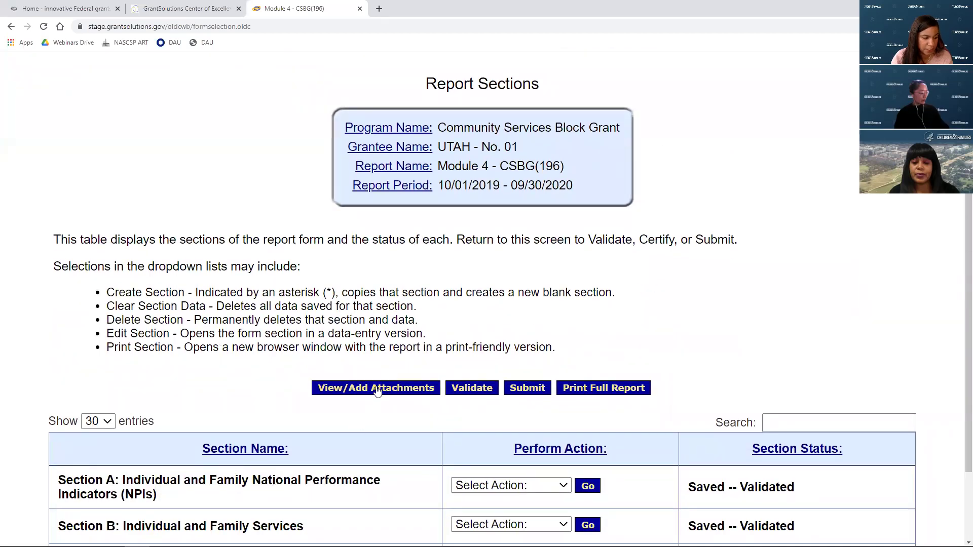
{"action": "scroll", "coordinate": [377, 390], "scroll_direction": "down", "scroll_amount": 2}
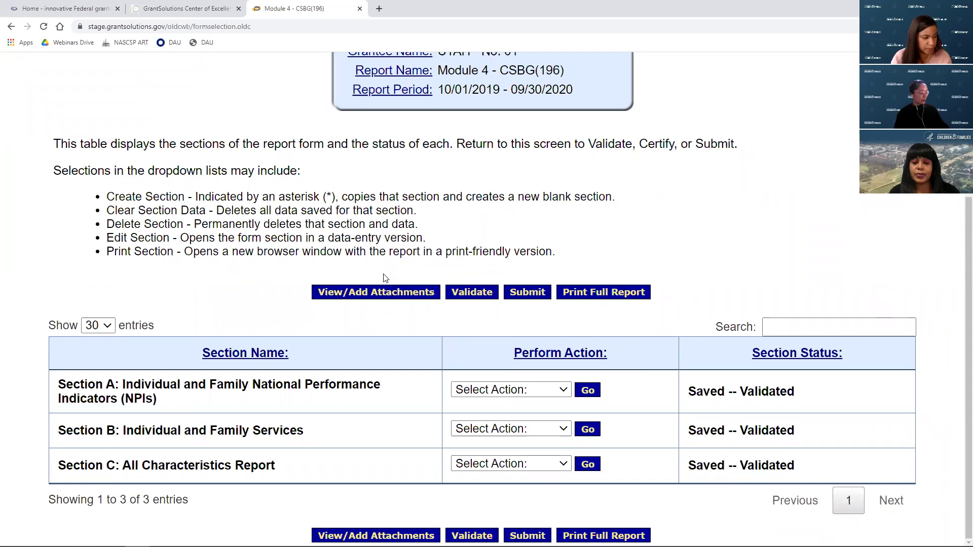
{"action": "left_click", "coordinate": [501, 390]}
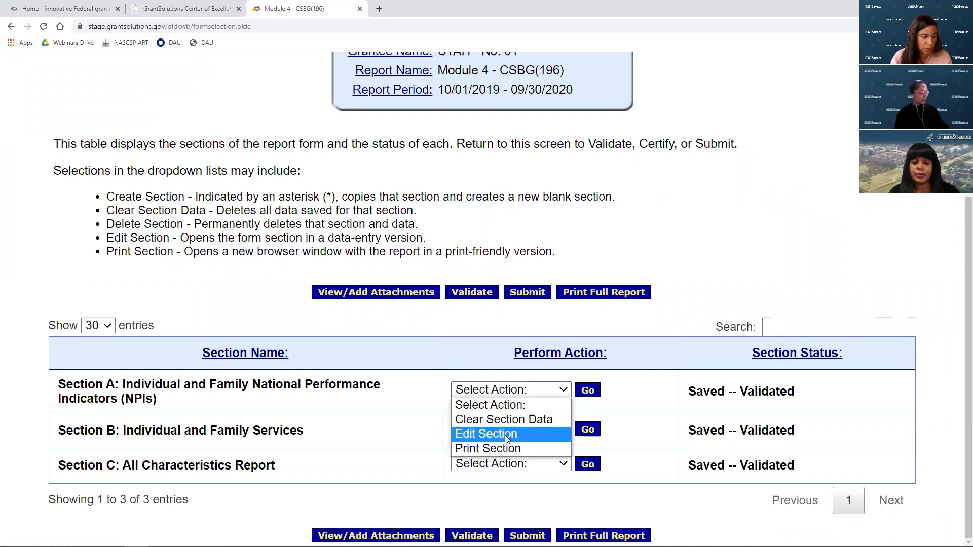
{"action": "left_click", "coordinate": [486, 433]}
{"action": "left_click", "coordinate": [591, 393]}
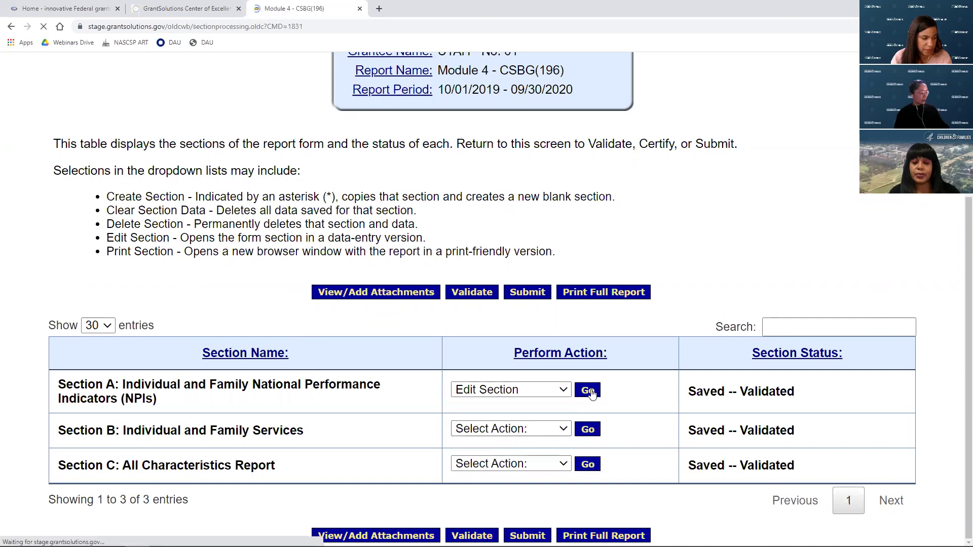
- Look through the Employment Indicators in Section A and return to Form Selection by way of the report sections page
{"action": "scroll", "coordinate": [488, 399], "scroll_direction": "down", "scroll_amount": 12}
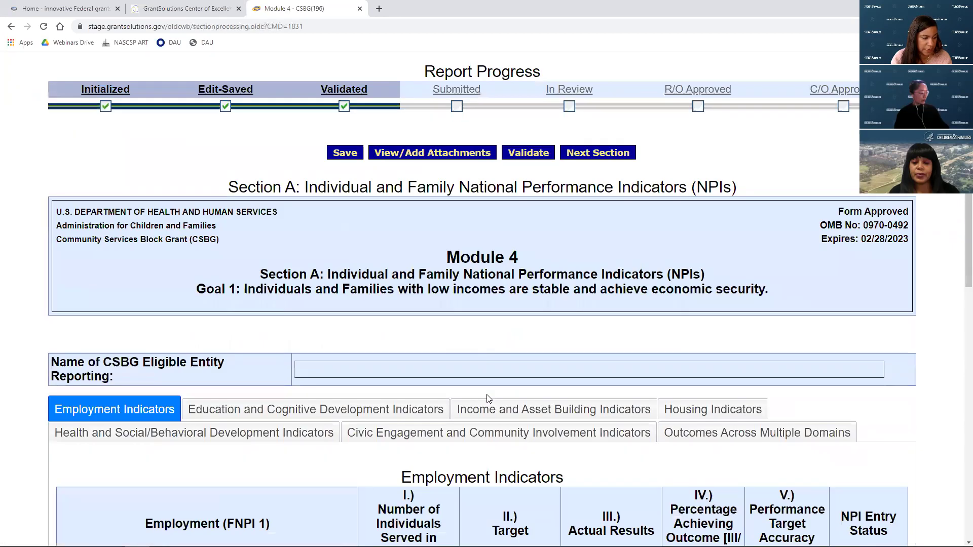
{"action": "scroll", "coordinate": [510, 328], "scroll_direction": "down", "scroll_amount": 9}
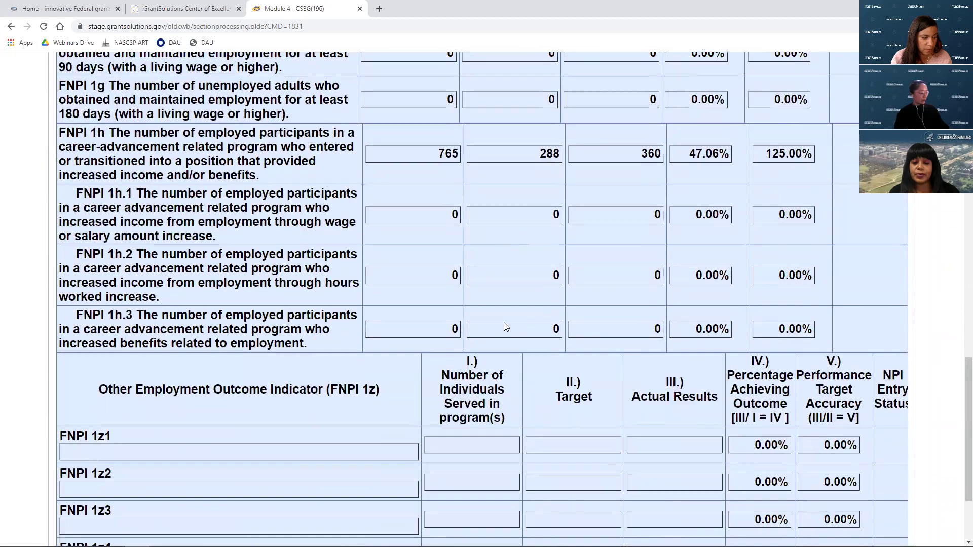
{"action": "scroll", "coordinate": [433, 216], "scroll_direction": "up", "scroll_amount": 3}
{"action": "scroll", "coordinate": [633, 200], "scroll_direction": "up", "scroll_amount": 18}
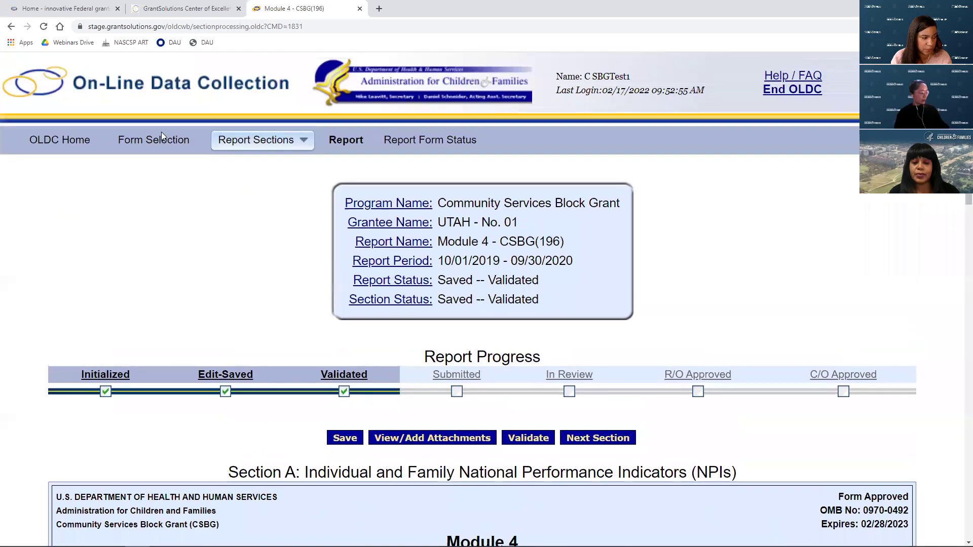
{"action": "left_click", "coordinate": [236, 146]}
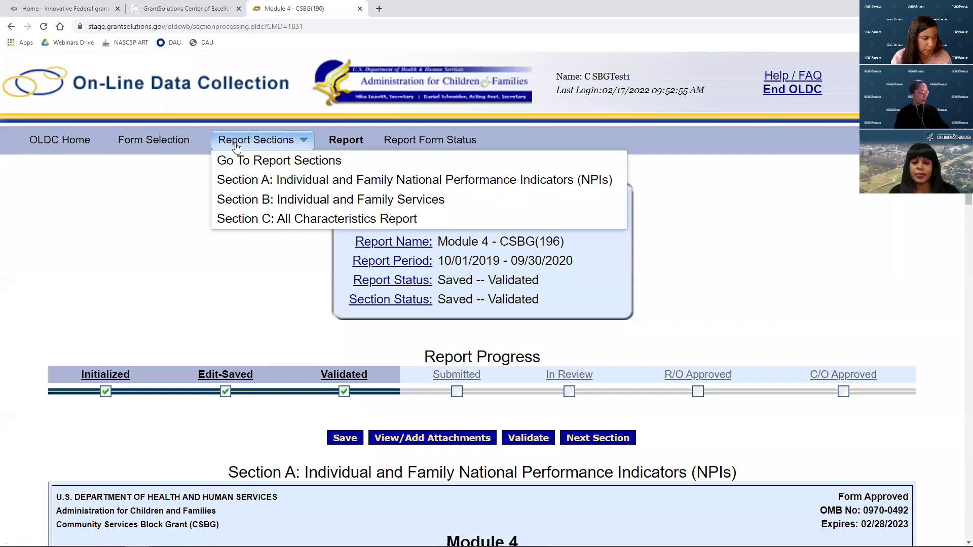
{"action": "left_click", "coordinate": [282, 166]}
{"action": "scroll", "coordinate": [701, 345], "scroll_direction": "down", "scroll_amount": 4}
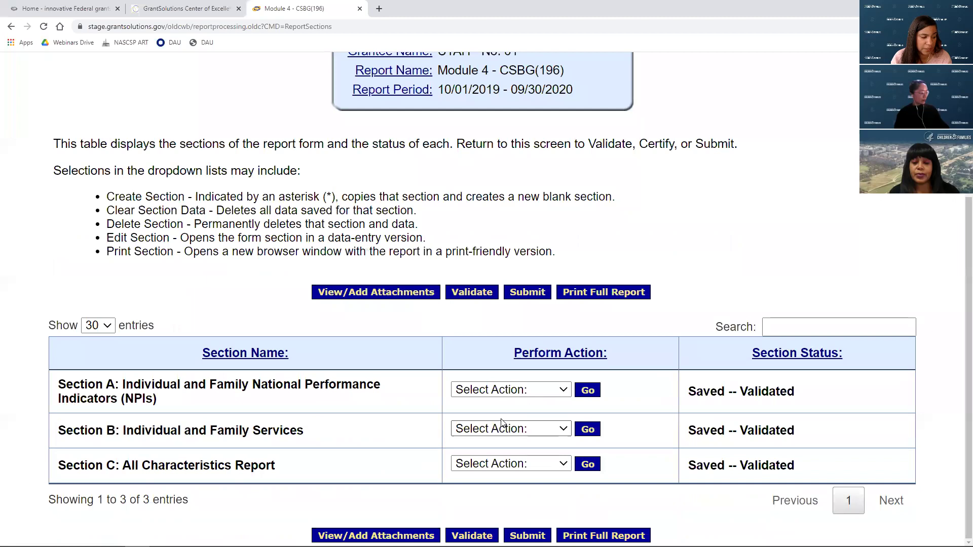
{"action": "scroll", "coordinate": [426, 365], "scroll_direction": "up", "scroll_amount": 4}
{"action": "left_click", "coordinate": [167, 142]}
- Open Bear River Association of Governments' Module 4 report read-only and open its Section A with the View Section action
{"action": "scroll", "coordinate": [659, 354], "scroll_direction": "down", "scroll_amount": 4}
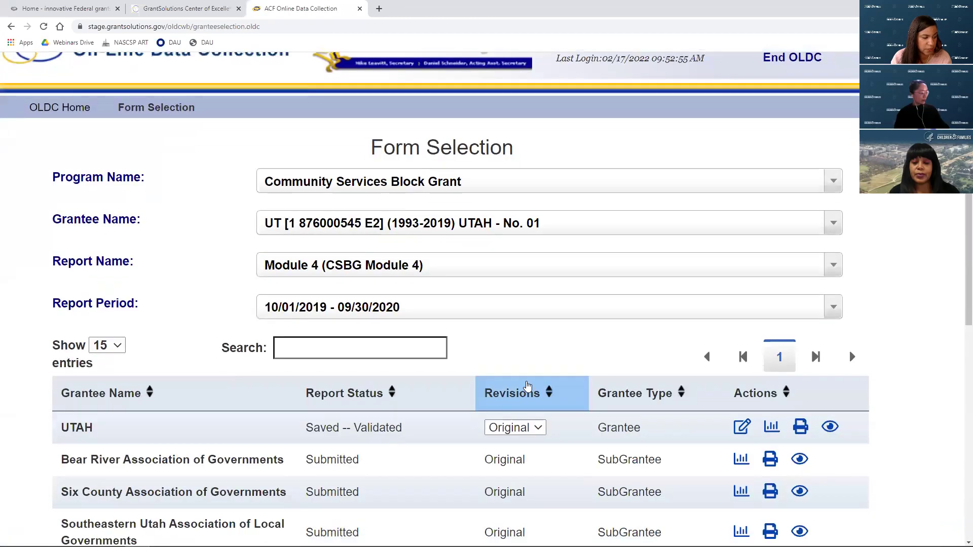
{"action": "left_click", "coordinate": [800, 310]}
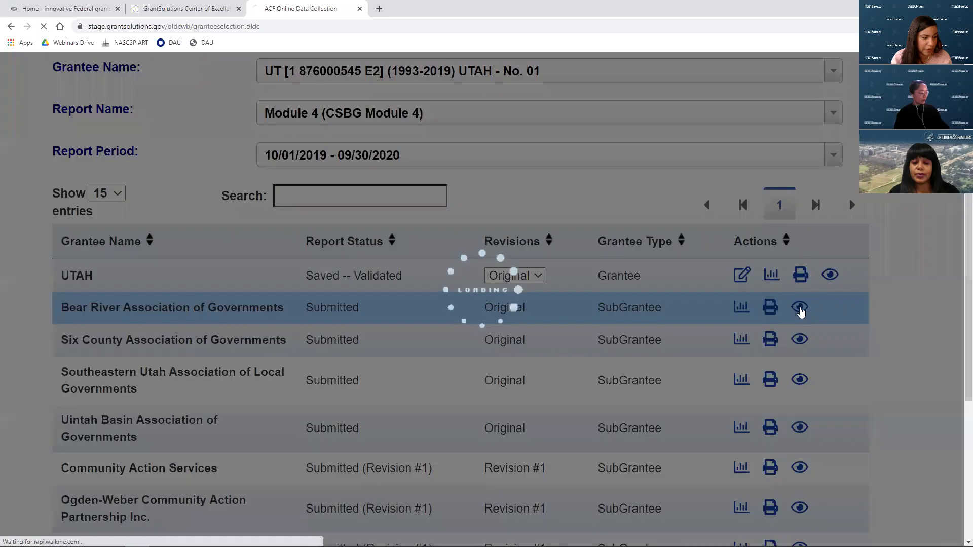
{"action": "scroll", "coordinate": [681, 380], "scroll_direction": "down", "scroll_amount": 6}
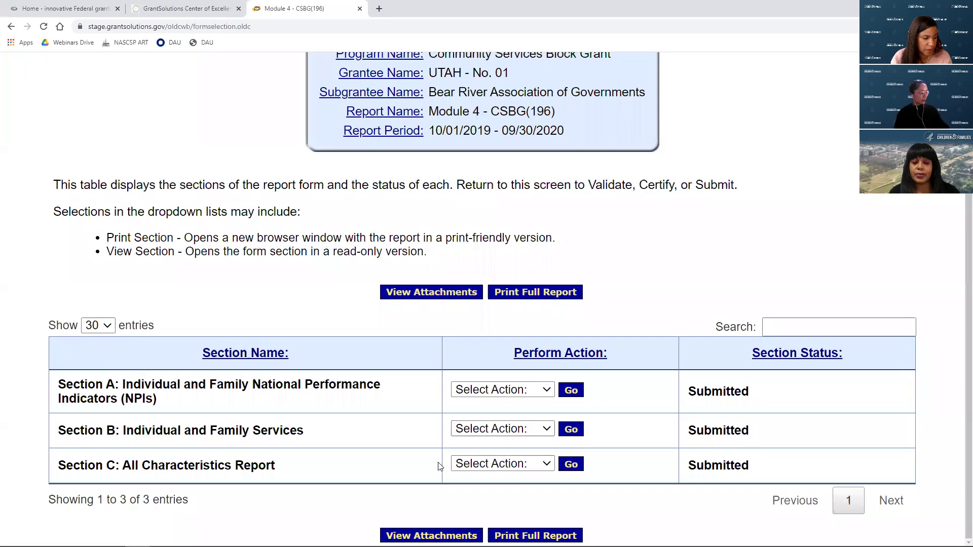
{"action": "left_click", "coordinate": [503, 391]}
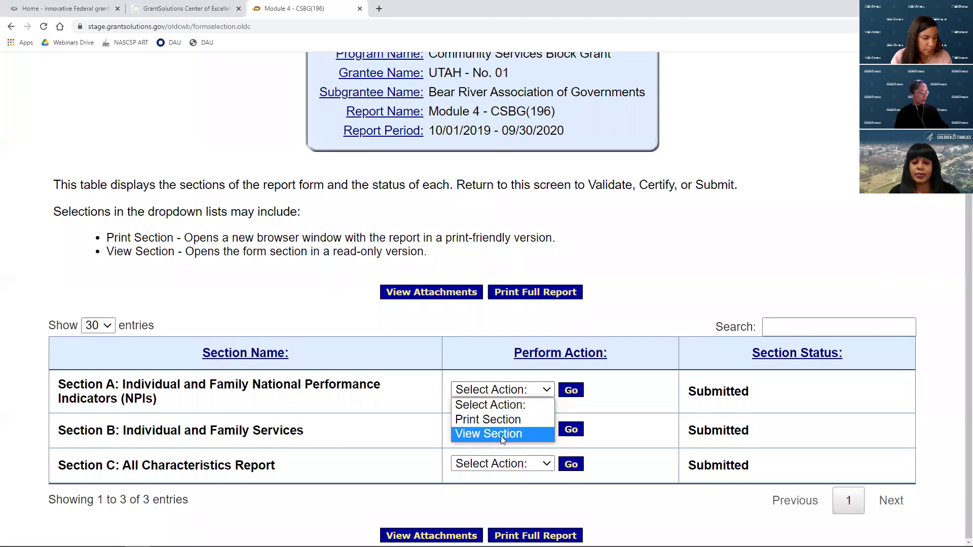
{"action": "left_click", "coordinate": [500, 435]}
{"action": "left_click", "coordinate": [572, 394]}
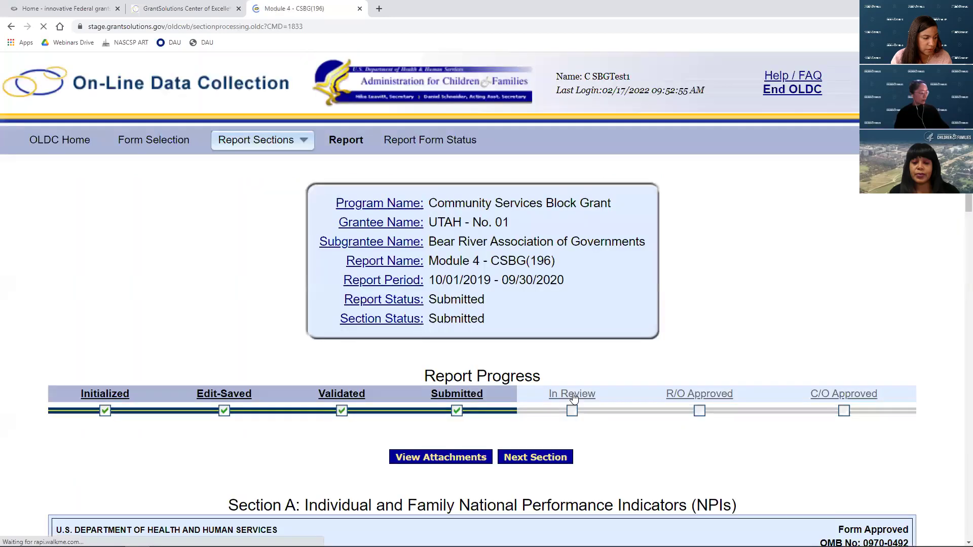
- Look through Bear River's Section A and return to Form Selection
{"action": "scroll", "coordinate": [572, 396], "scroll_direction": "down", "scroll_amount": 15}
{"action": "scroll", "coordinate": [569, 407], "scroll_direction": "up", "scroll_amount": 15}
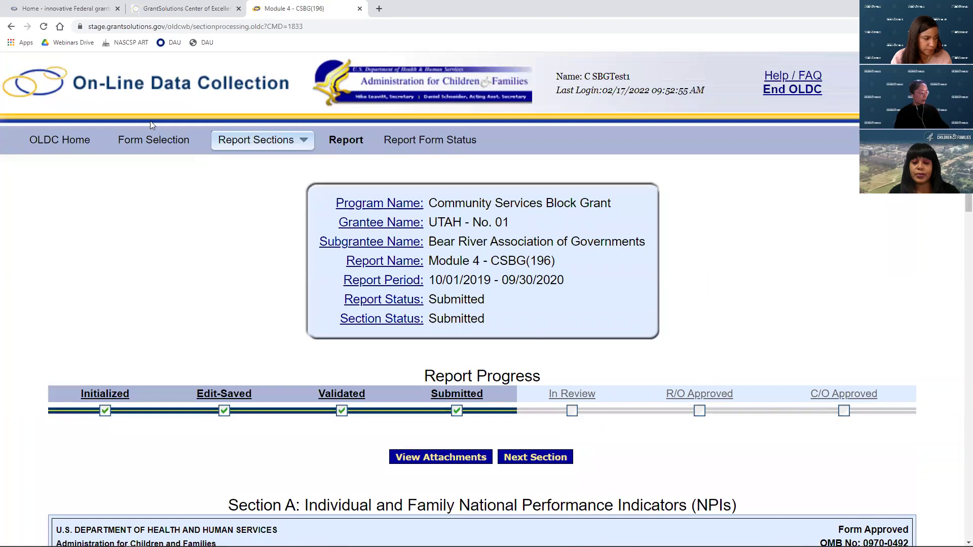
{"action": "left_click", "coordinate": [177, 144]}
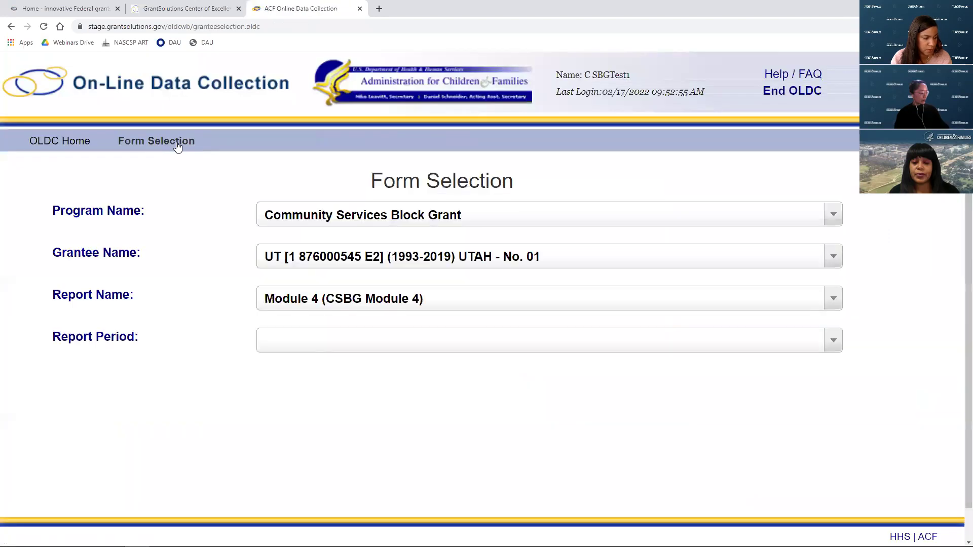
- Reopen Utah's grantee-level Module 4 report for editing and officially submit it, accepting both dialogs
{"action": "scroll", "coordinate": [273, 419], "scroll_direction": "down", "scroll_amount": 1}
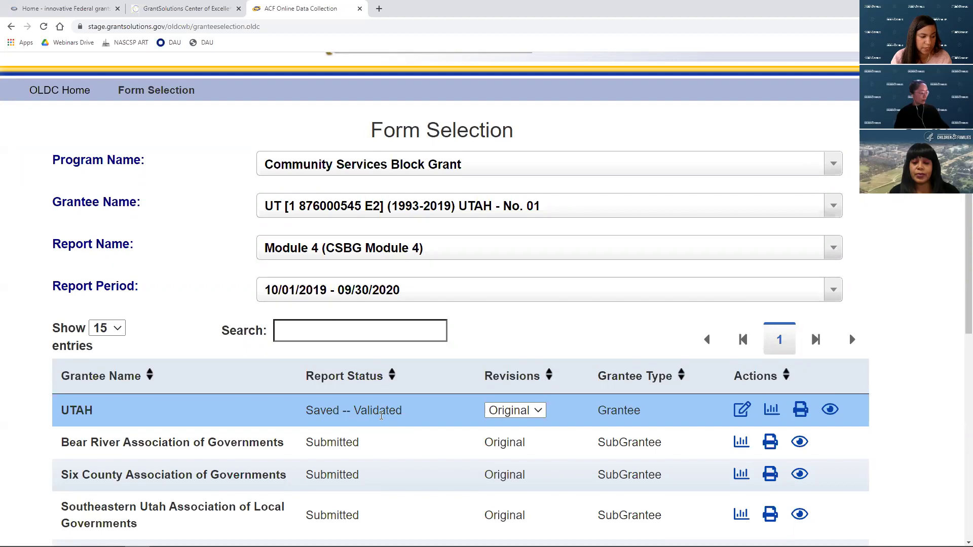
{"action": "left_click", "coordinate": [741, 411]}
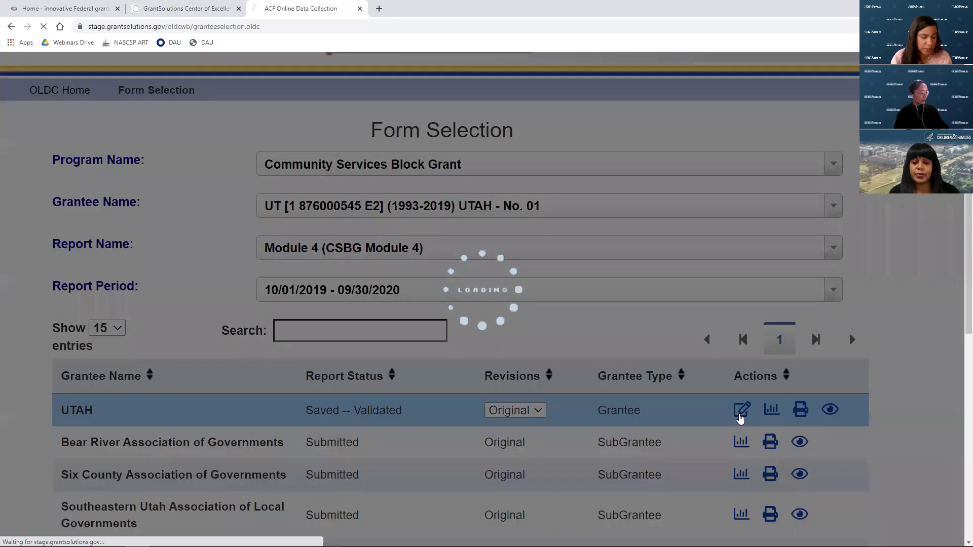
{"action": "scroll", "coordinate": [608, 446], "scroll_direction": "down", "scroll_amount": 3}
{"action": "left_click", "coordinate": [528, 388]}
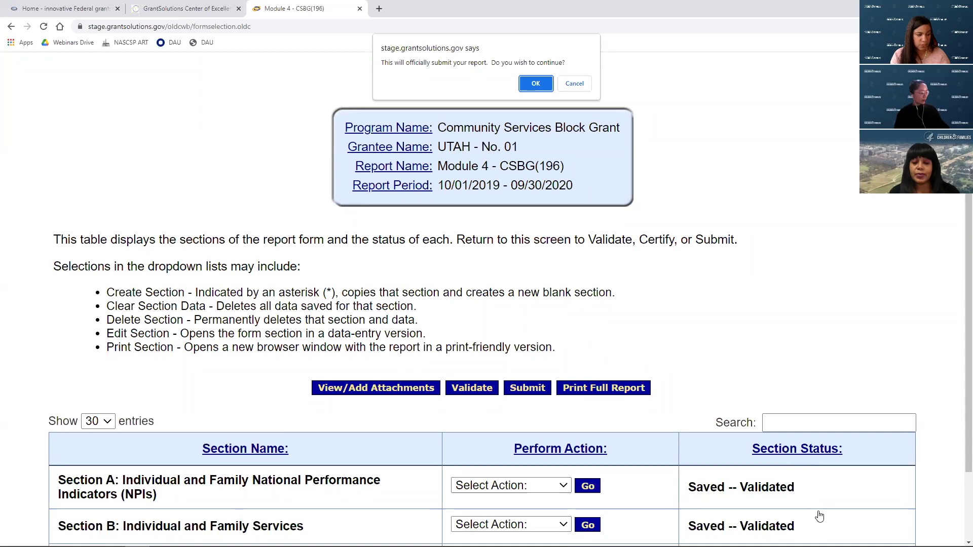
{"action": "left_click", "coordinate": [531, 84]}
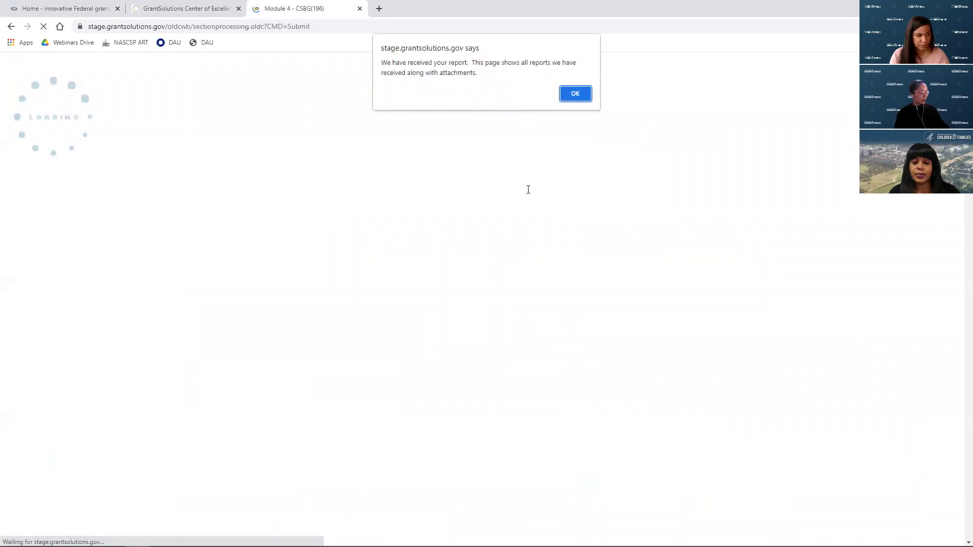
{"action": "left_click", "coordinate": [576, 94]}
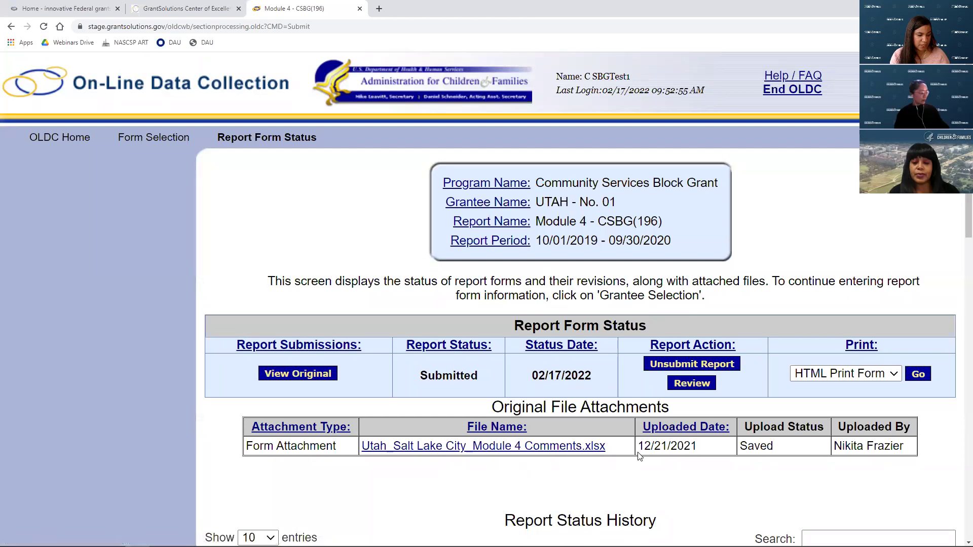
- Review the Report Status History of Utah's Module 4 report and switch back to the presentation slides
{"action": "scroll", "coordinate": [639, 455], "scroll_direction": "down", "scroll_amount": 4}
{"action": "scroll", "coordinate": [638, 452], "scroll_direction": "down", "scroll_amount": 9}
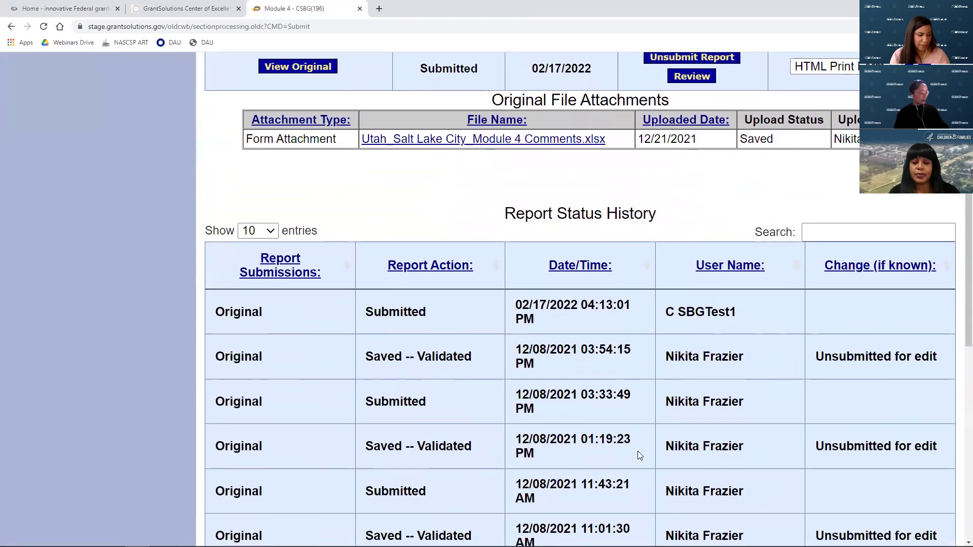
{"action": "scroll", "coordinate": [638, 452], "scroll_direction": "up", "scroll_amount": 7}
{"action": "scroll", "coordinate": [638, 450], "scroll_direction": "up", "scroll_amount": 6}
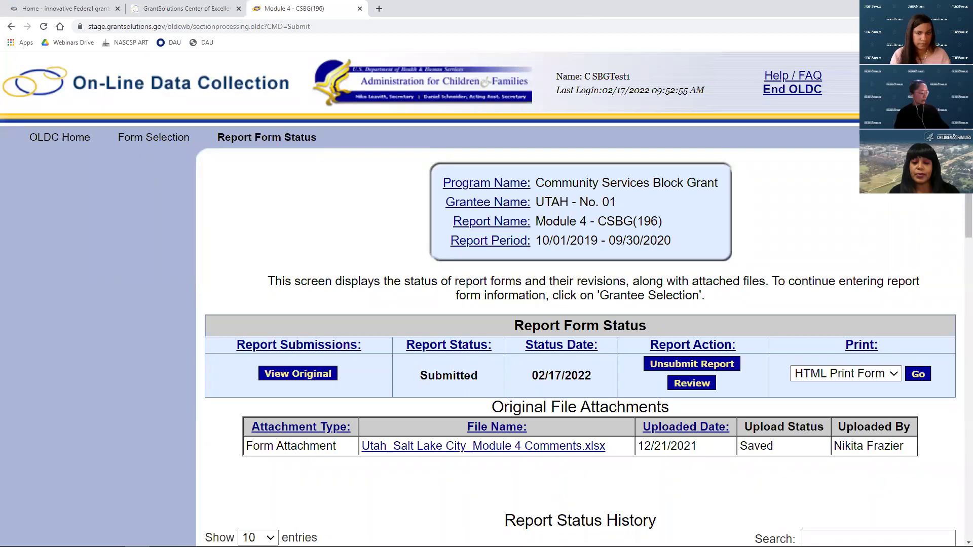
{"action": "key", "text": "alt+Tab"}
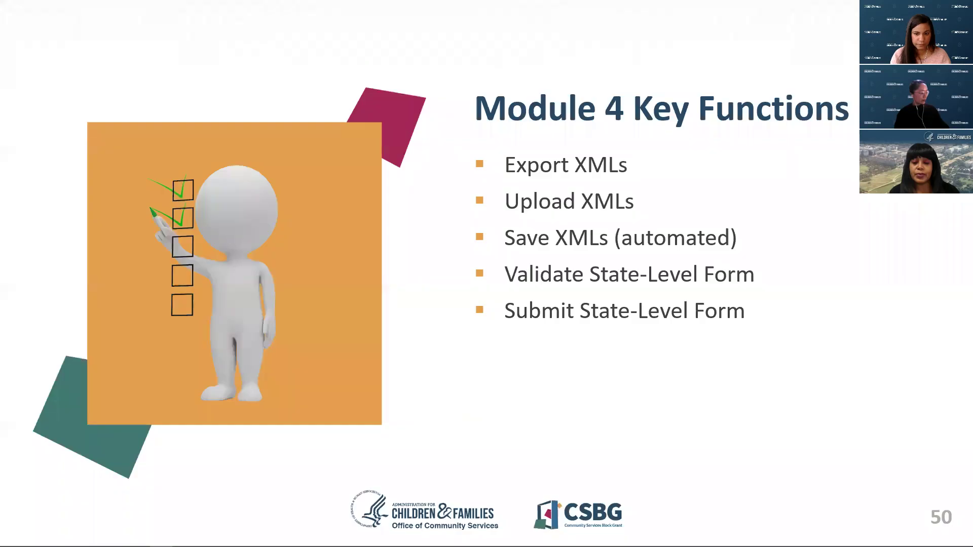